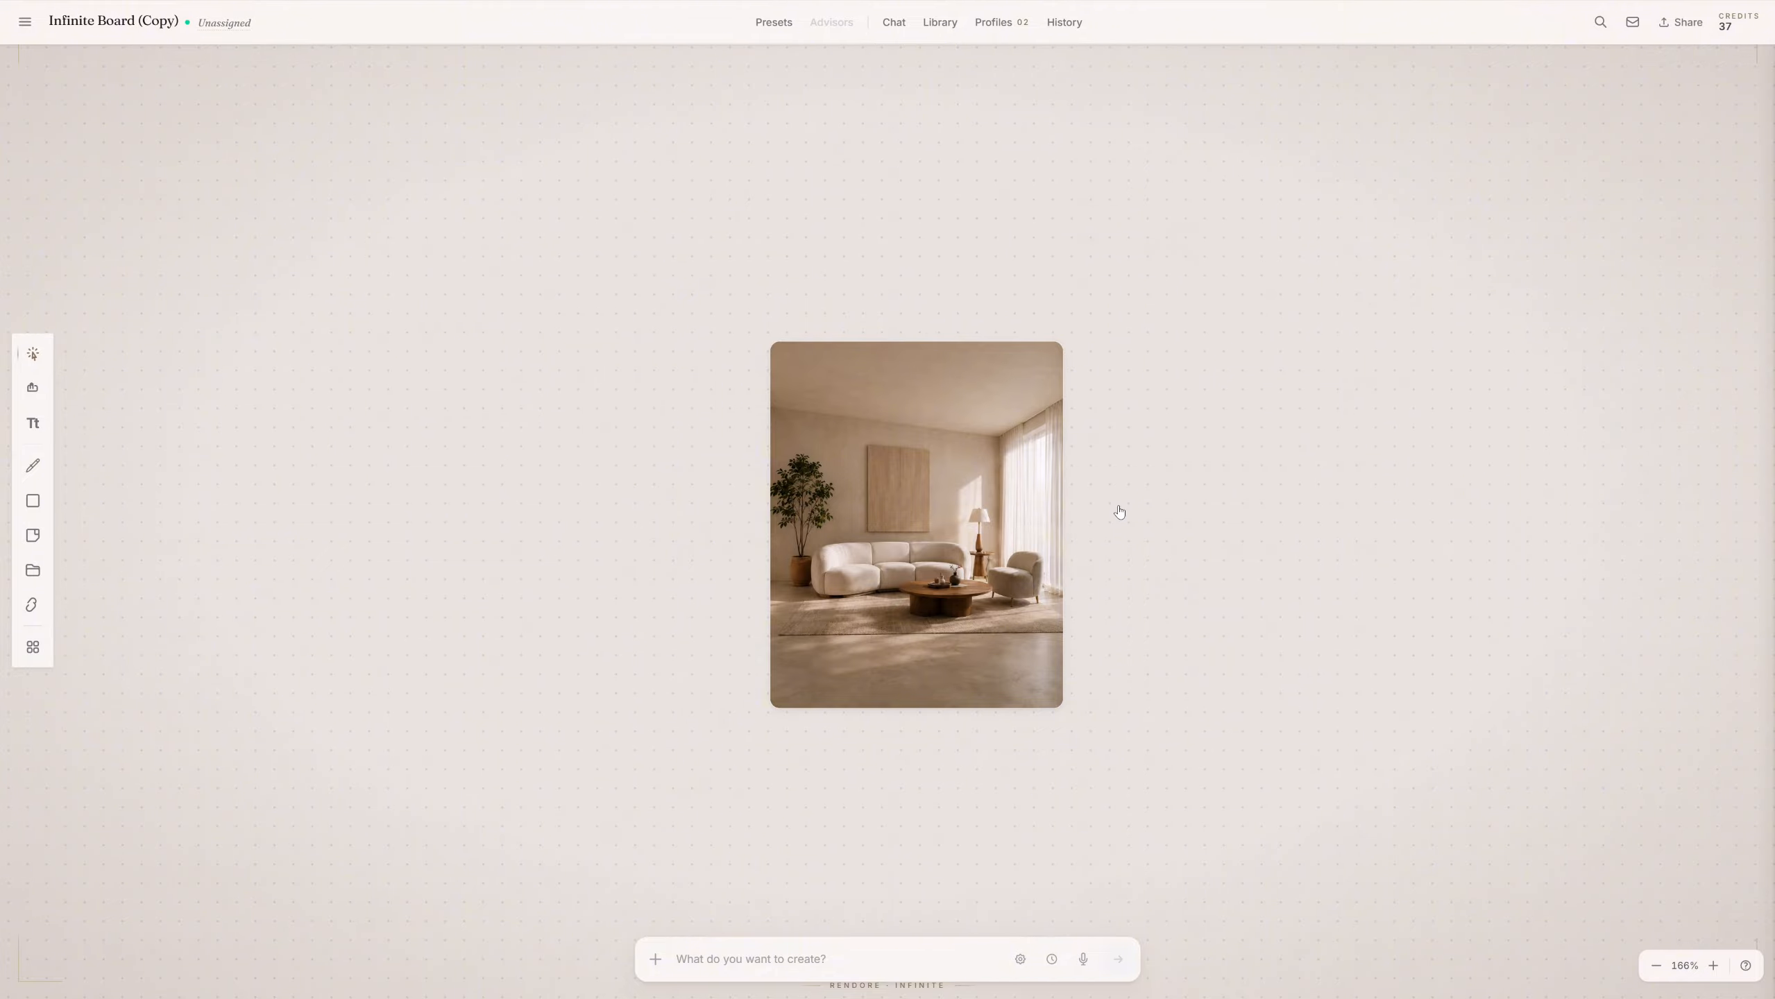
# Generate two Balanced variations of the living room image using the Standard model and a 16:9 aspect ratio.
pyautogui.moveTo(881, 510)
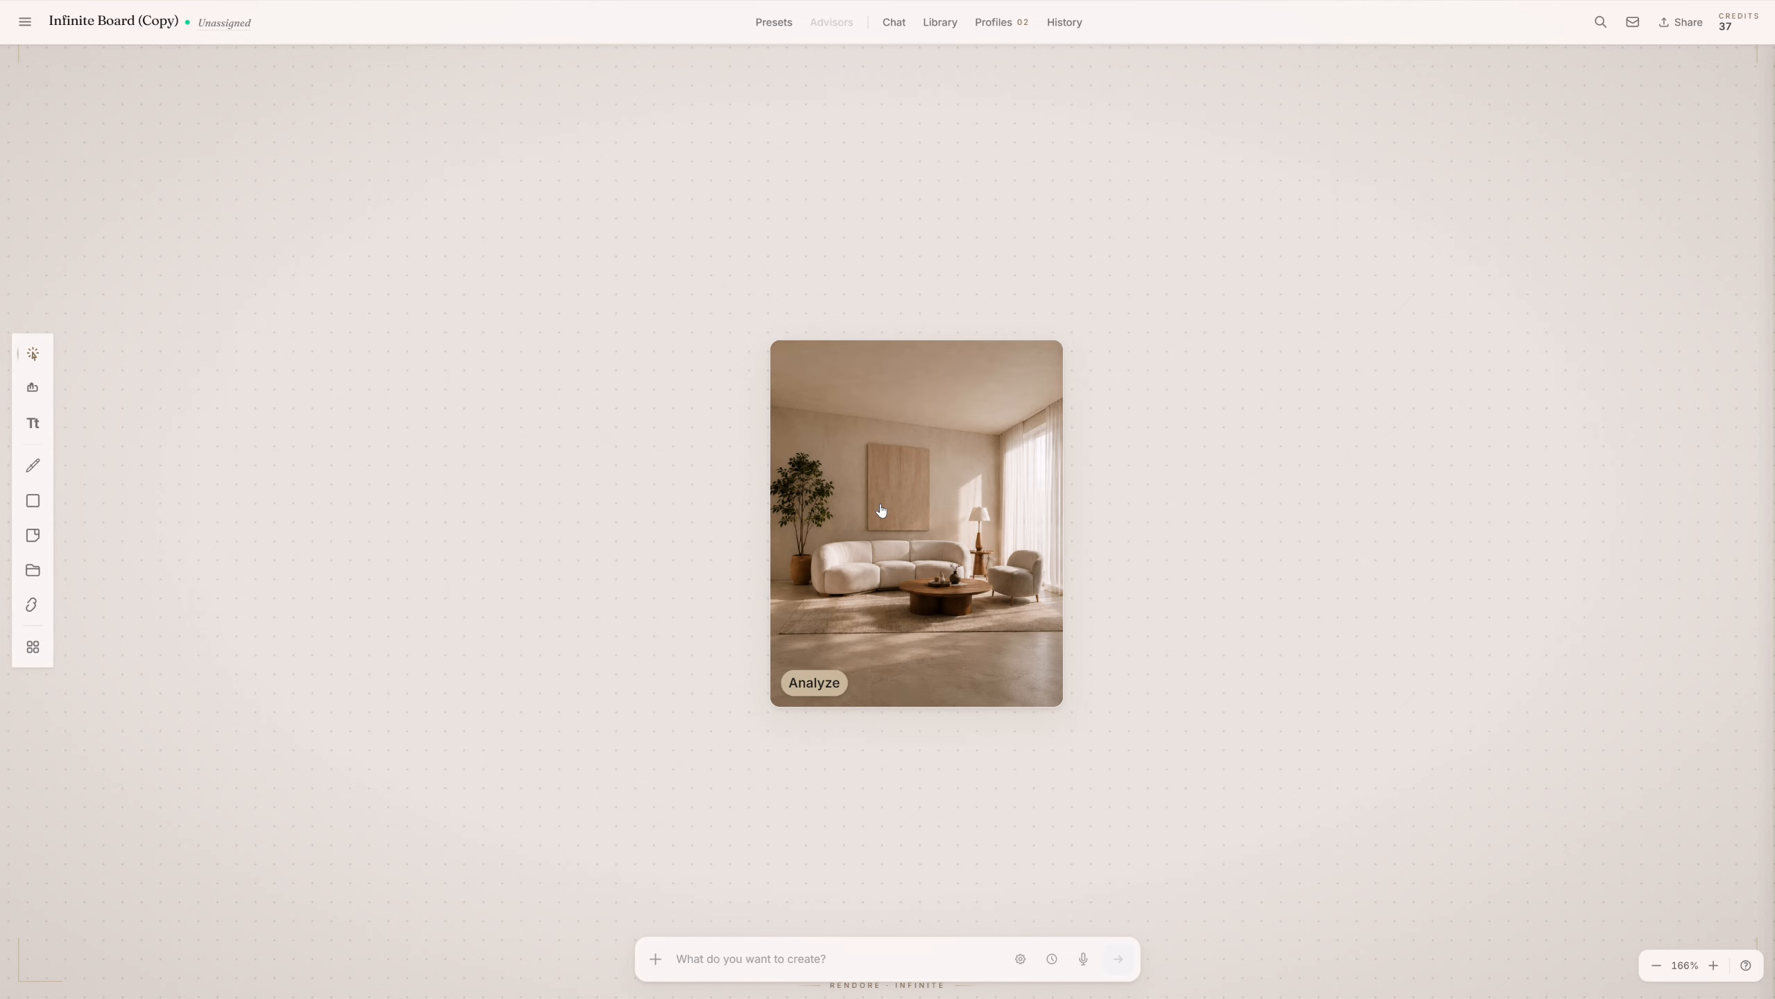
pyautogui.click(882, 510)
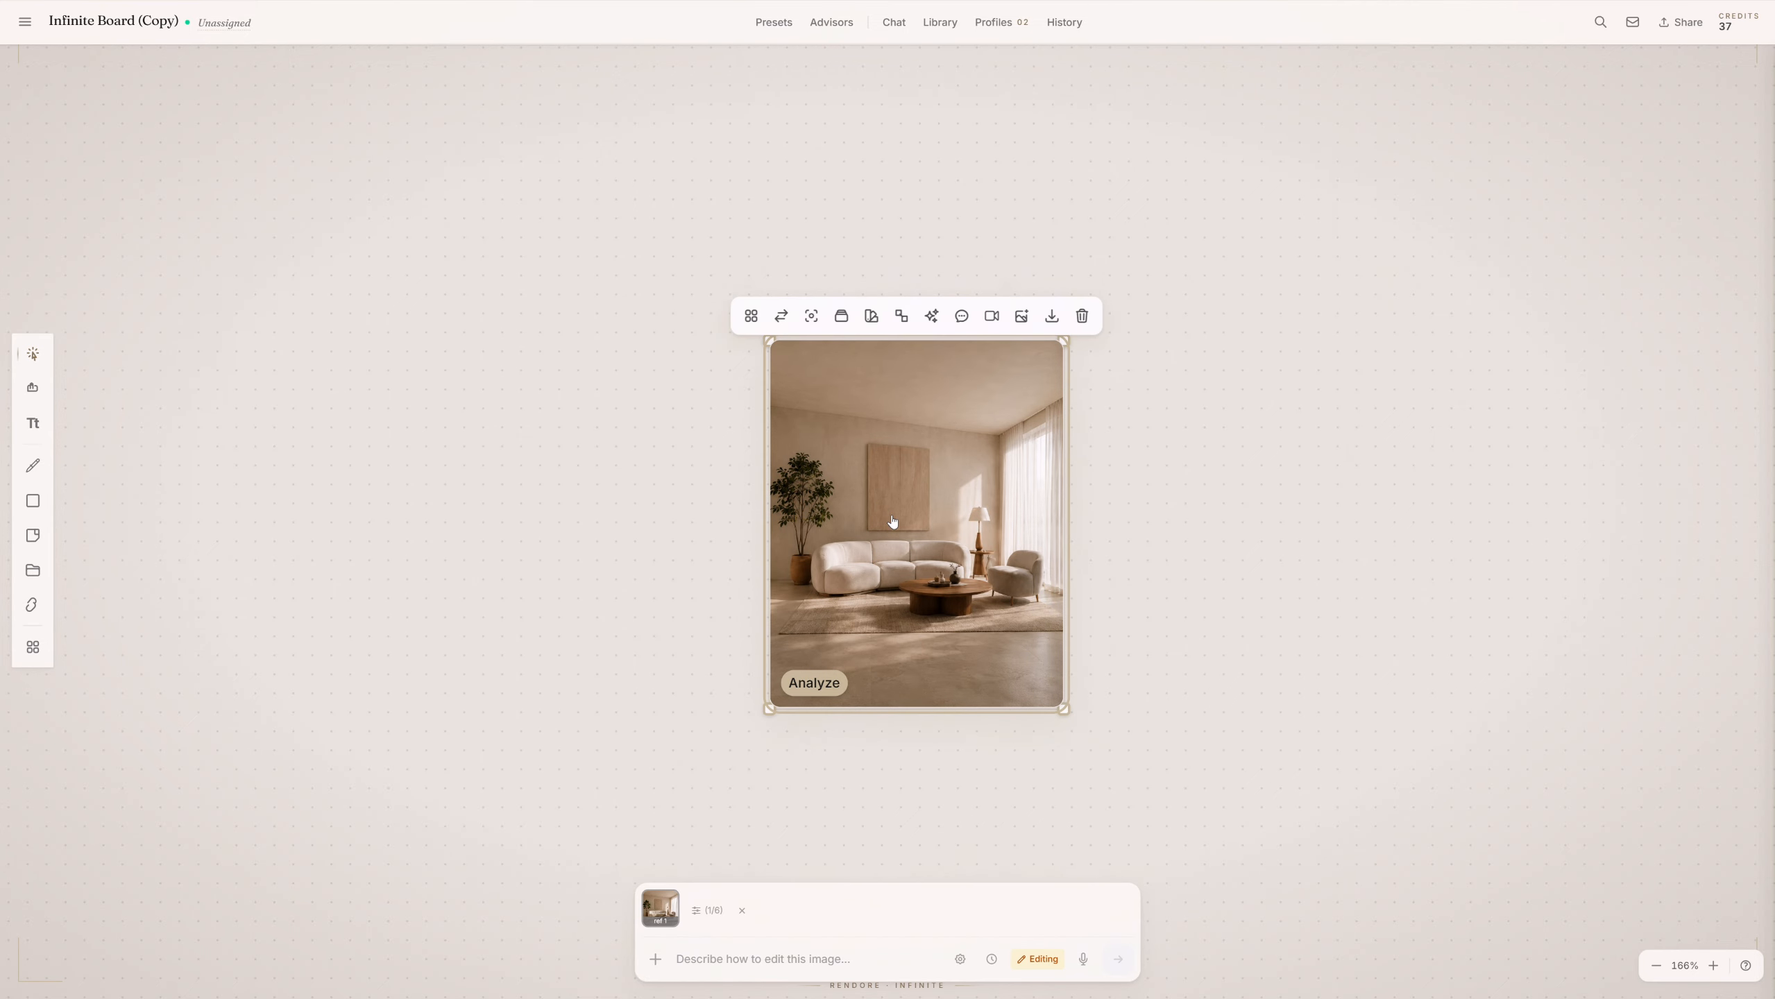
pyautogui.click(750, 316)
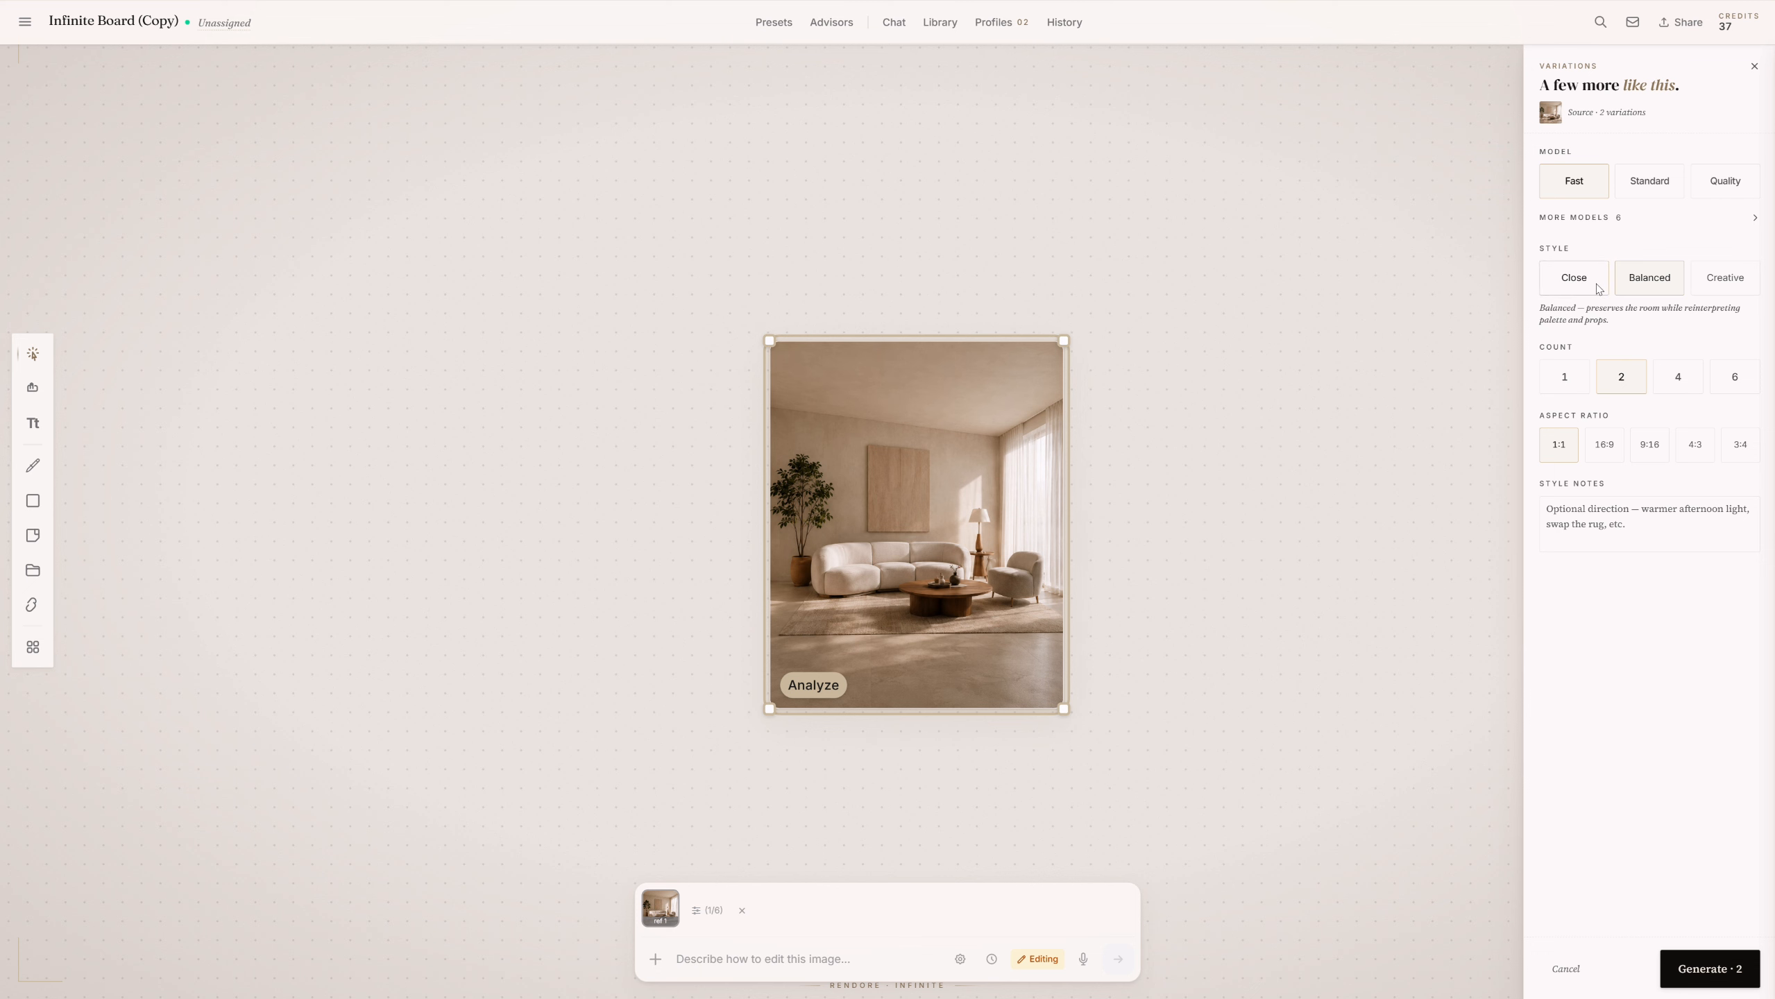
pyautogui.click(1652, 180)
pyautogui.click(1754, 219)
pyautogui.click(1754, 221)
pyautogui.click(1604, 444)
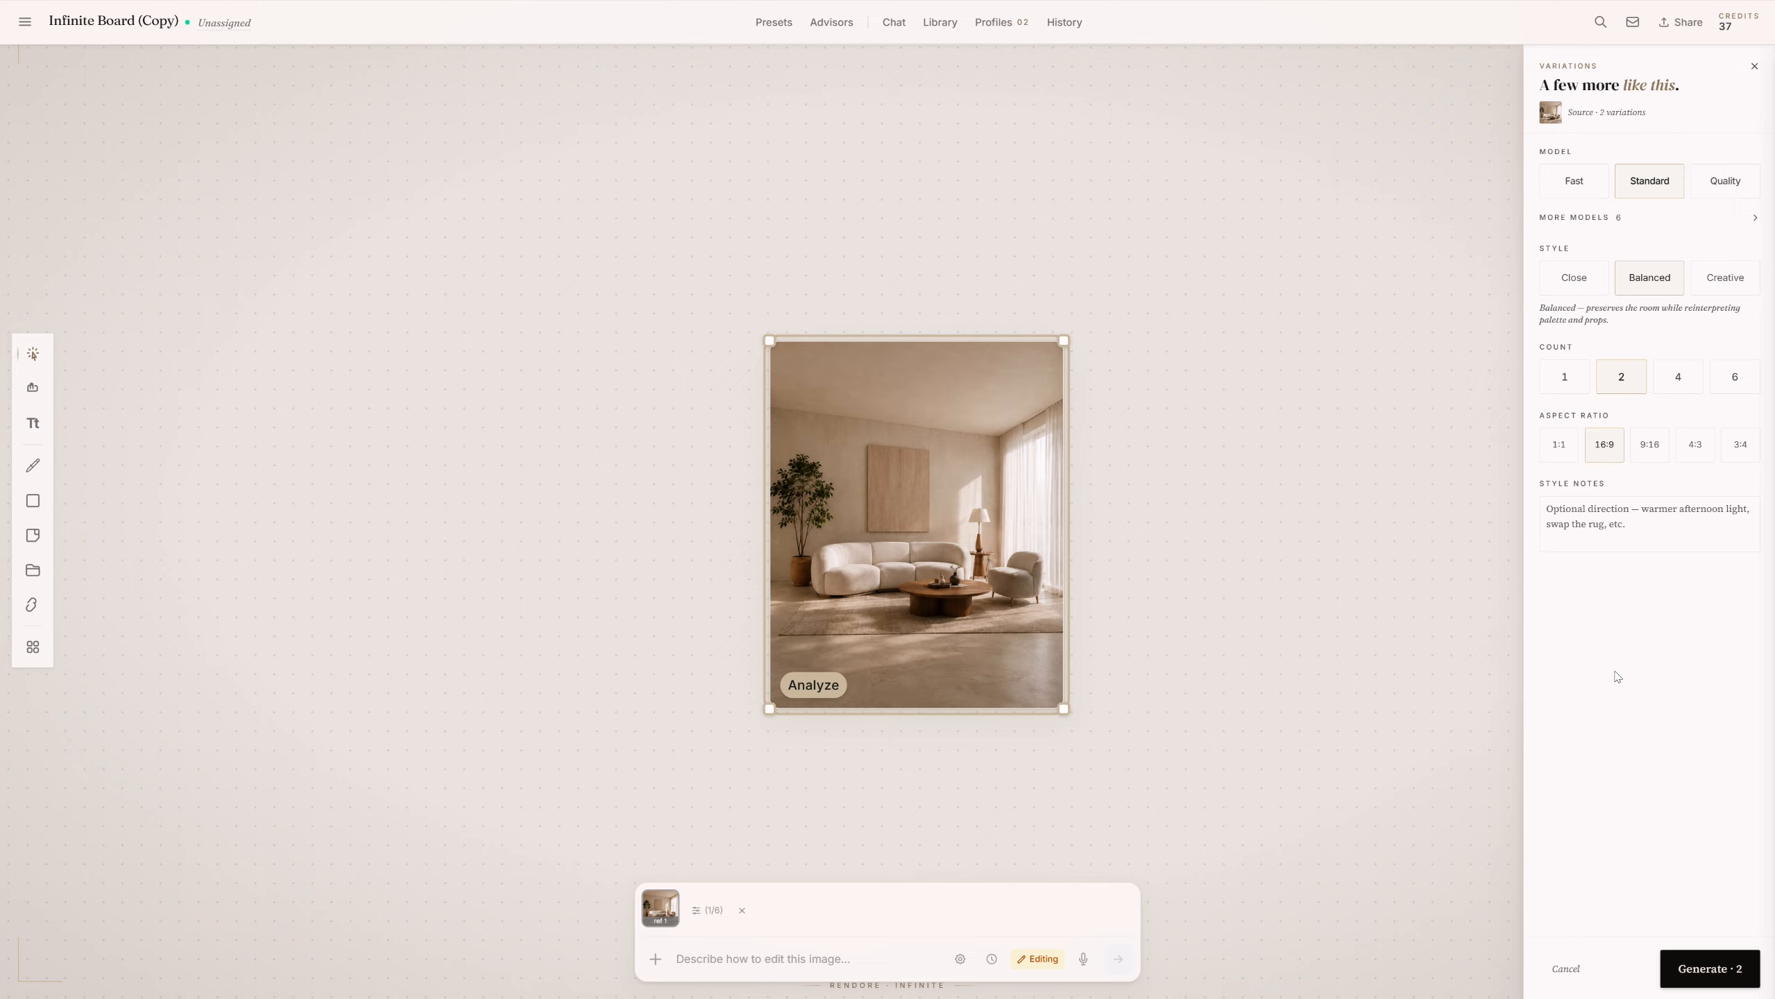
pyautogui.click(1708, 973)
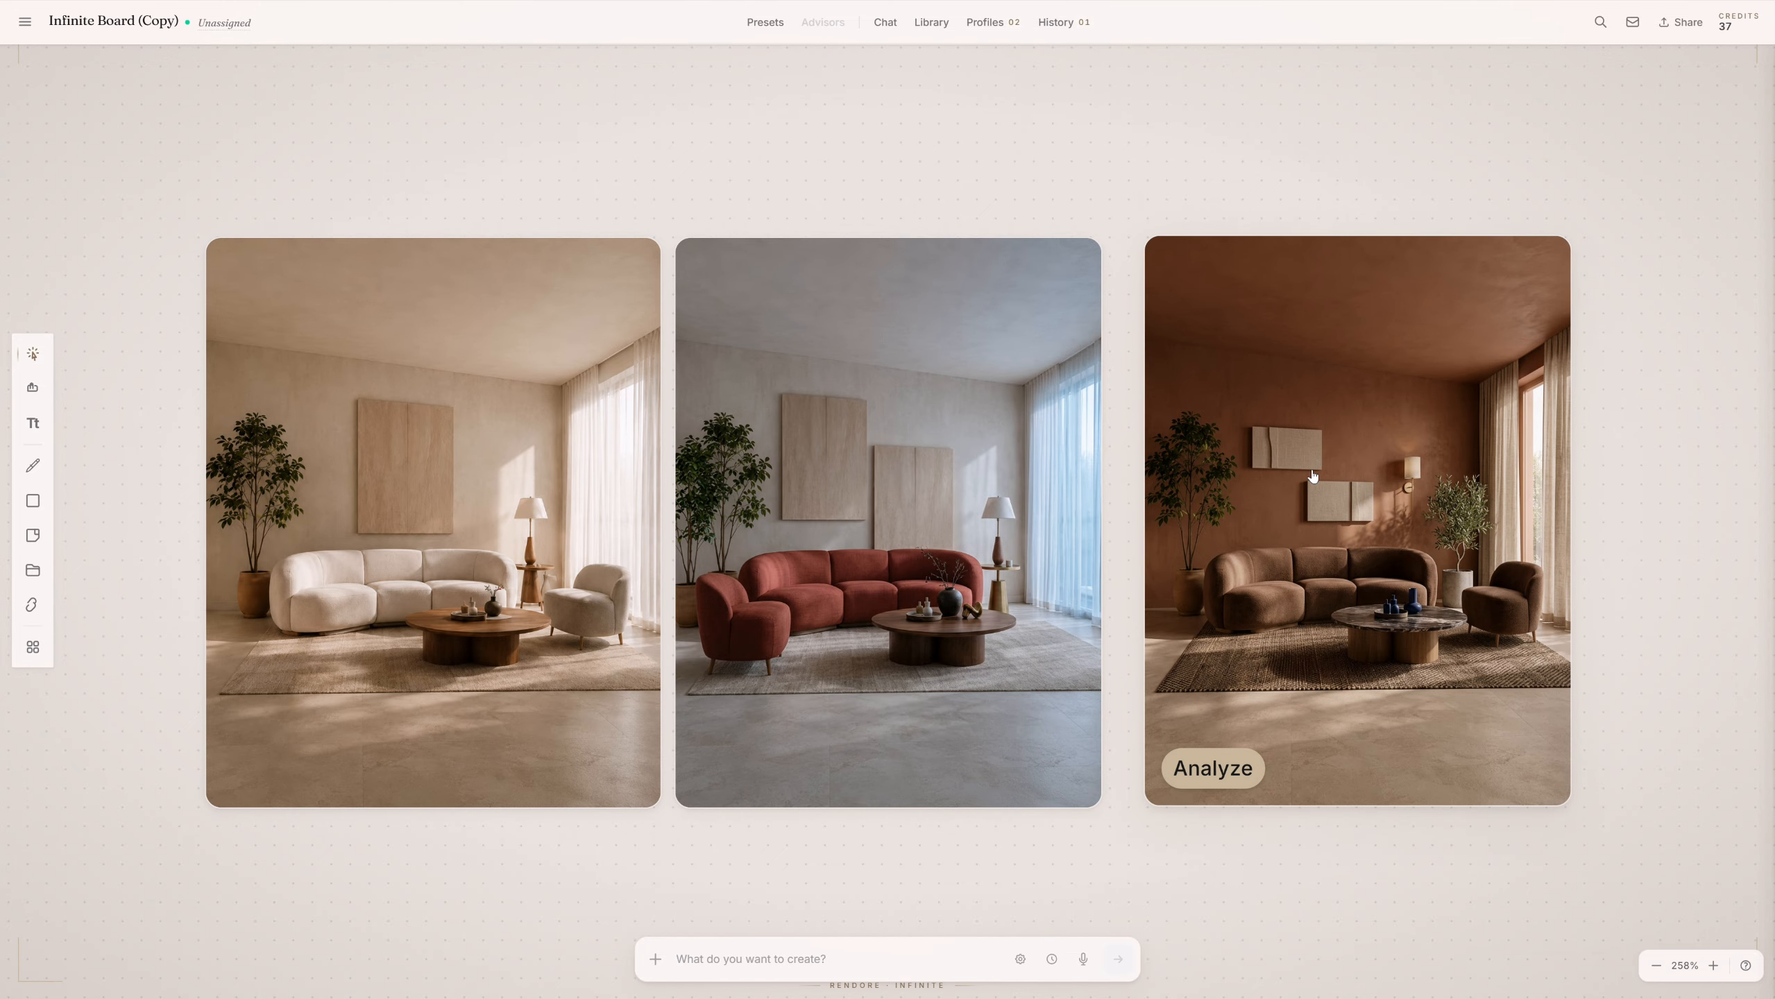
# Extract a style profile from the terracotta living room variation.
pyautogui.click(1323, 528)
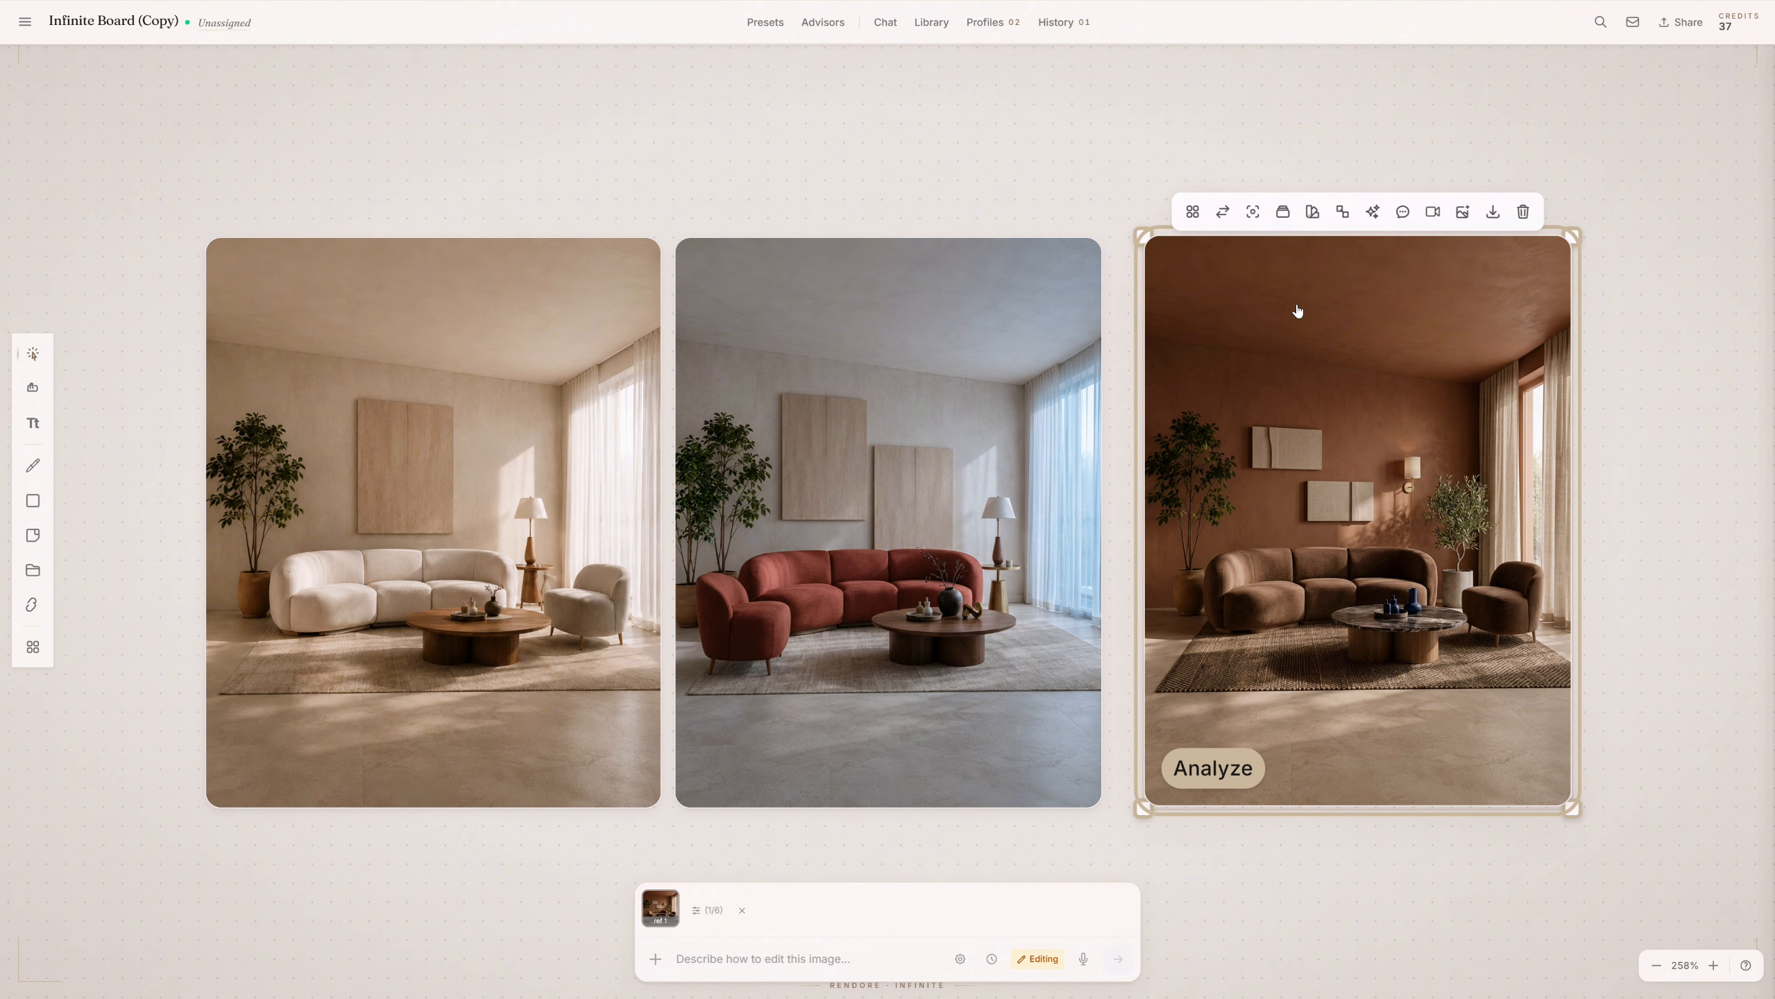
pyautogui.click(1312, 212)
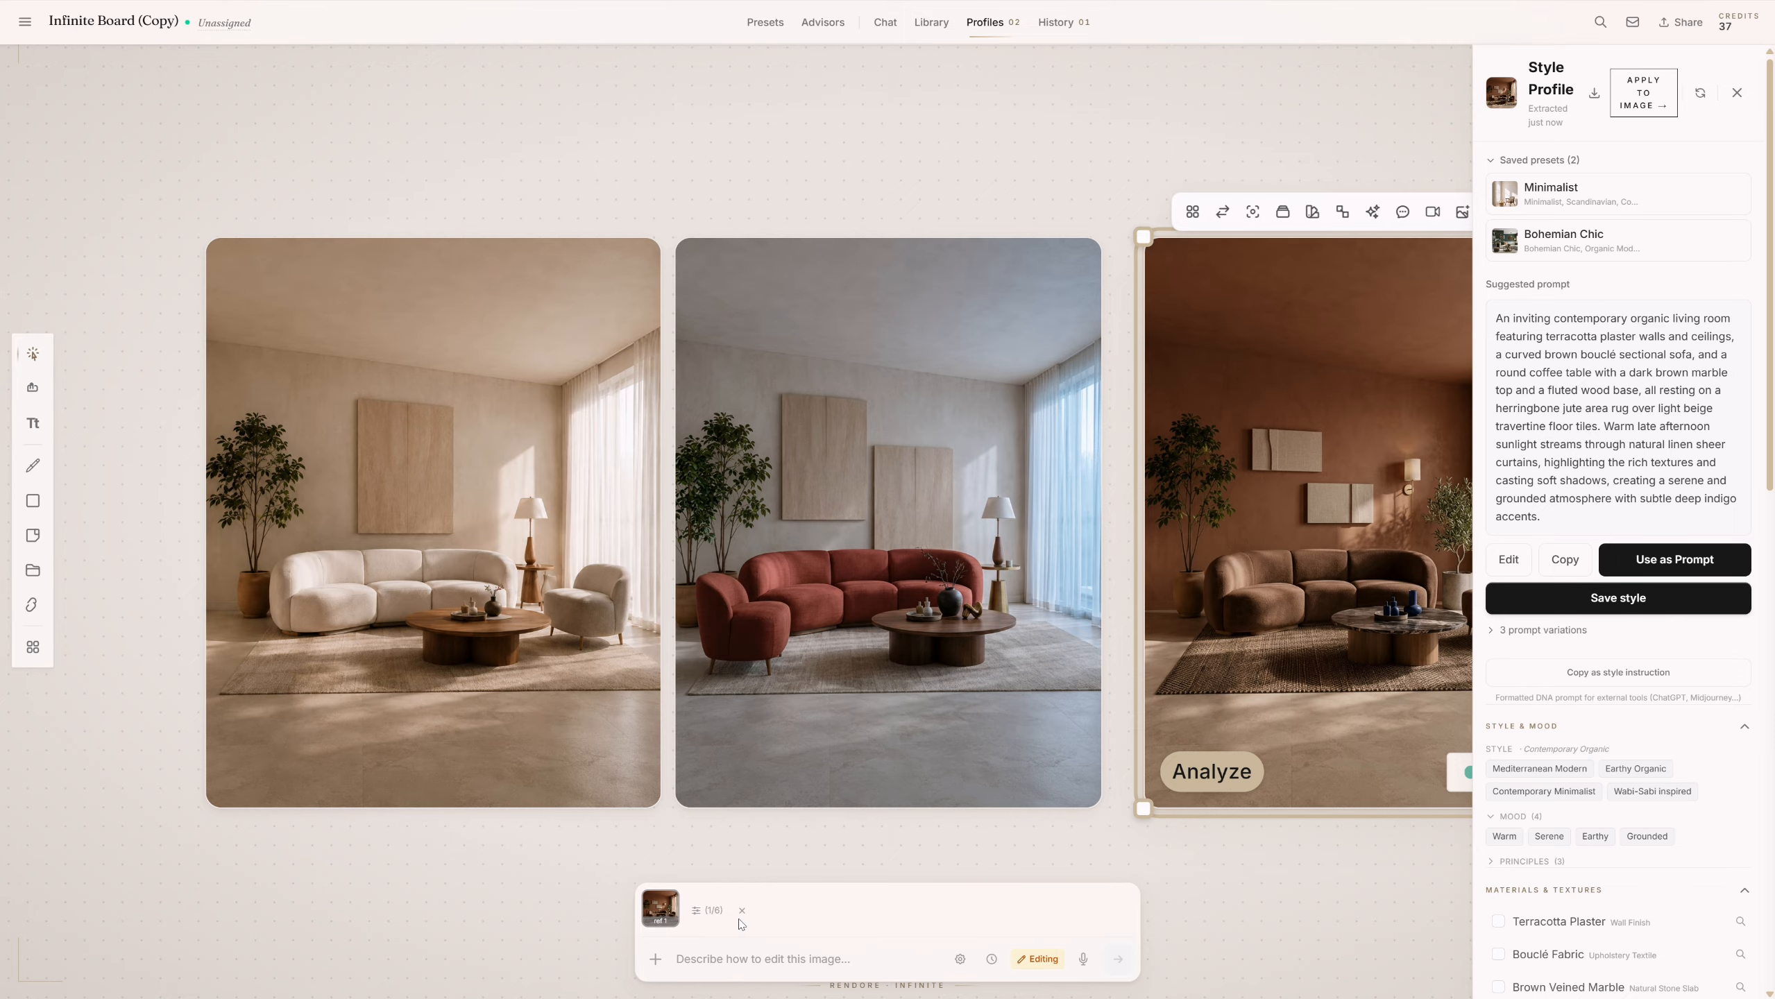
pyautogui.click(1364, 901)
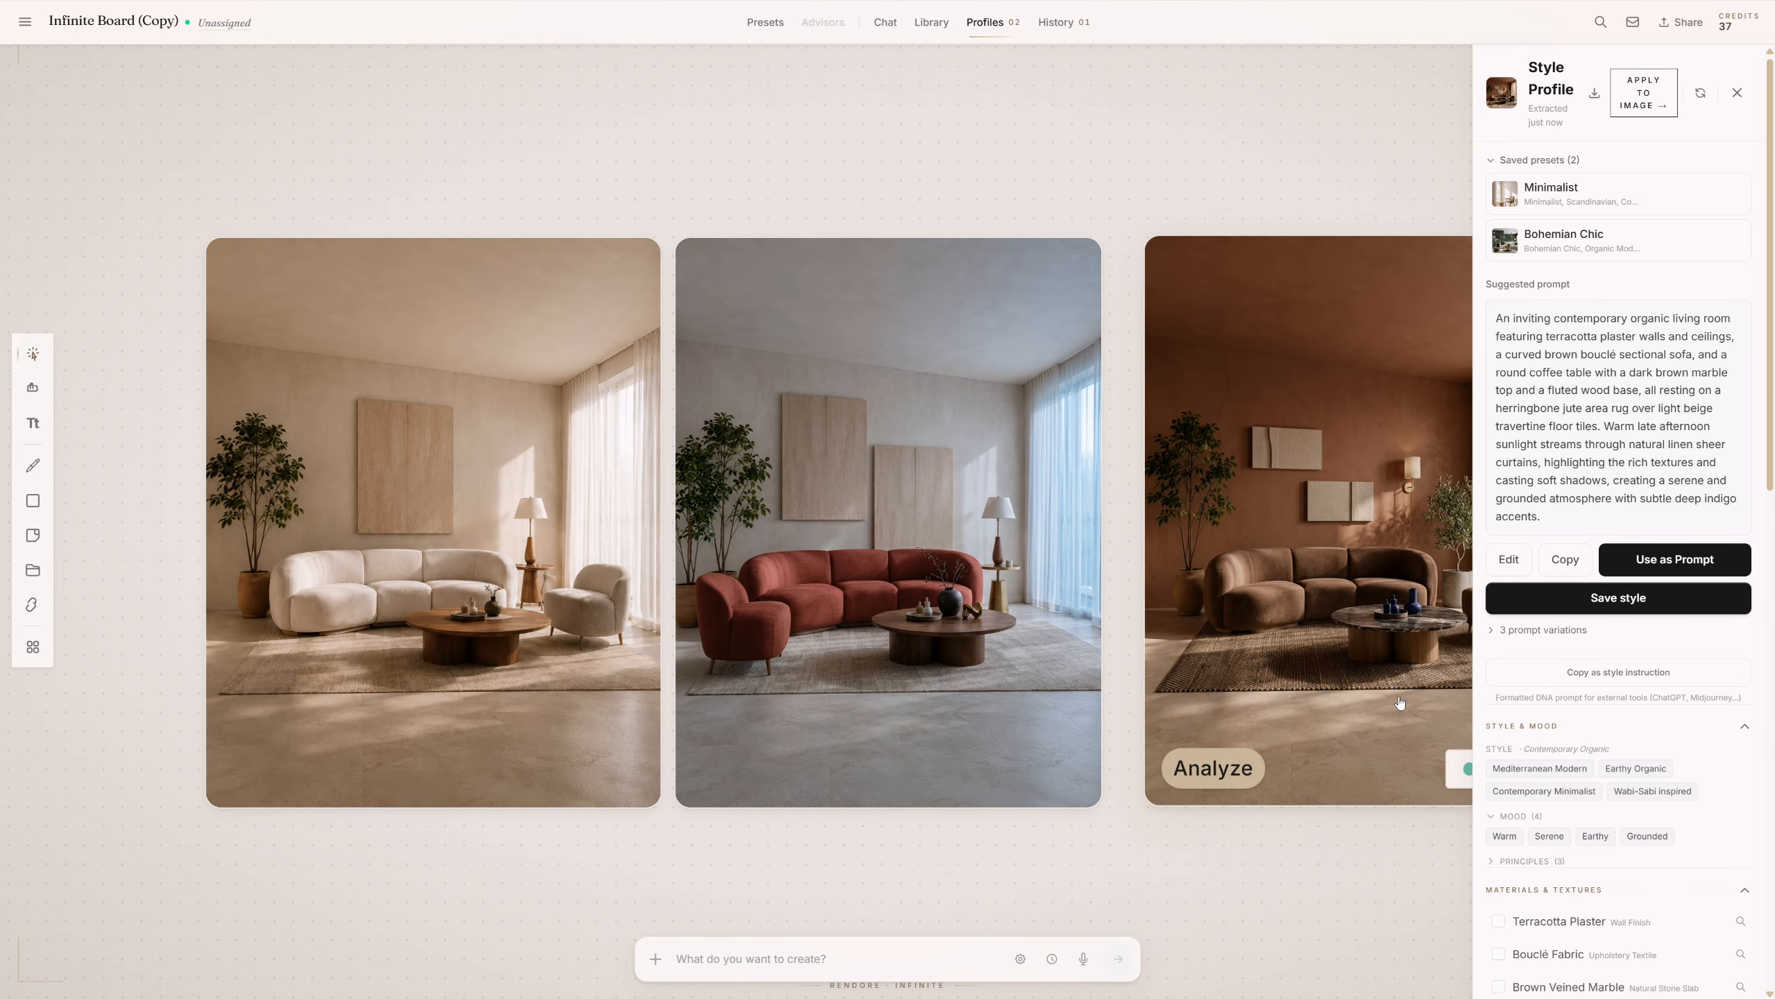
# Review the extracted style profile, save it to the library as Mediterranean Modern with Design DNA included, and close the profile.
pyautogui.moveTo(1557, 187)
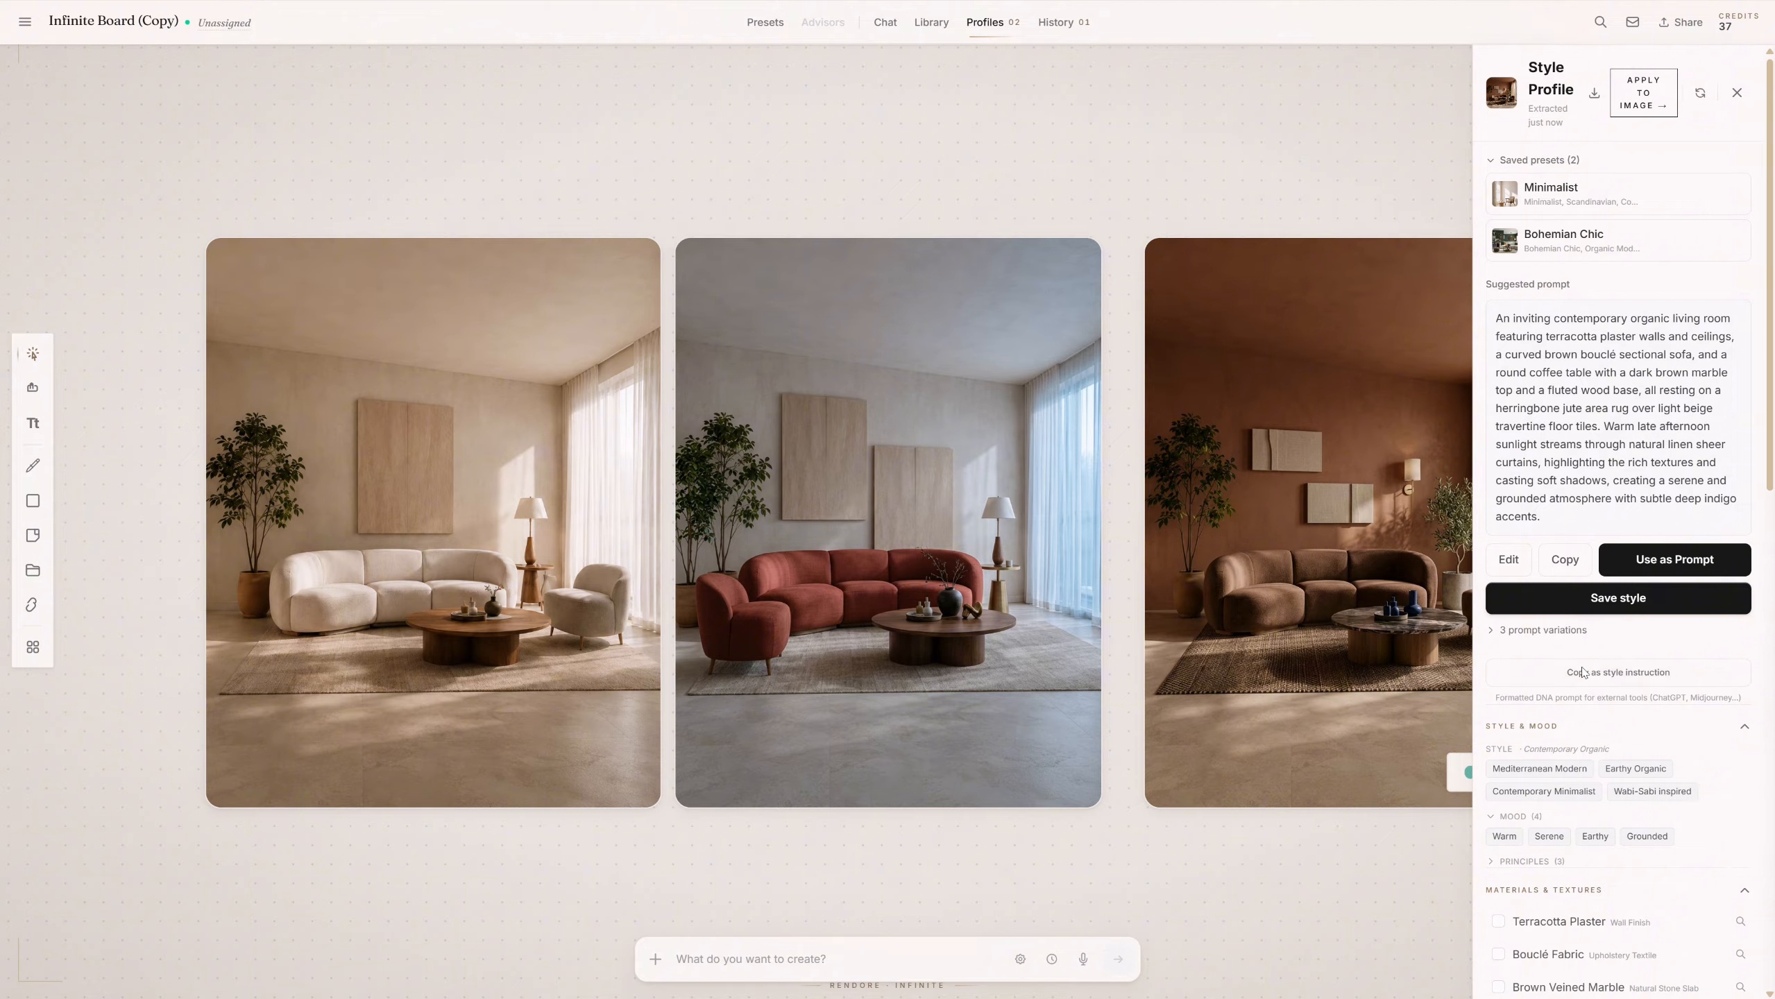
pyautogui.scroll(-7, 1583, 672)
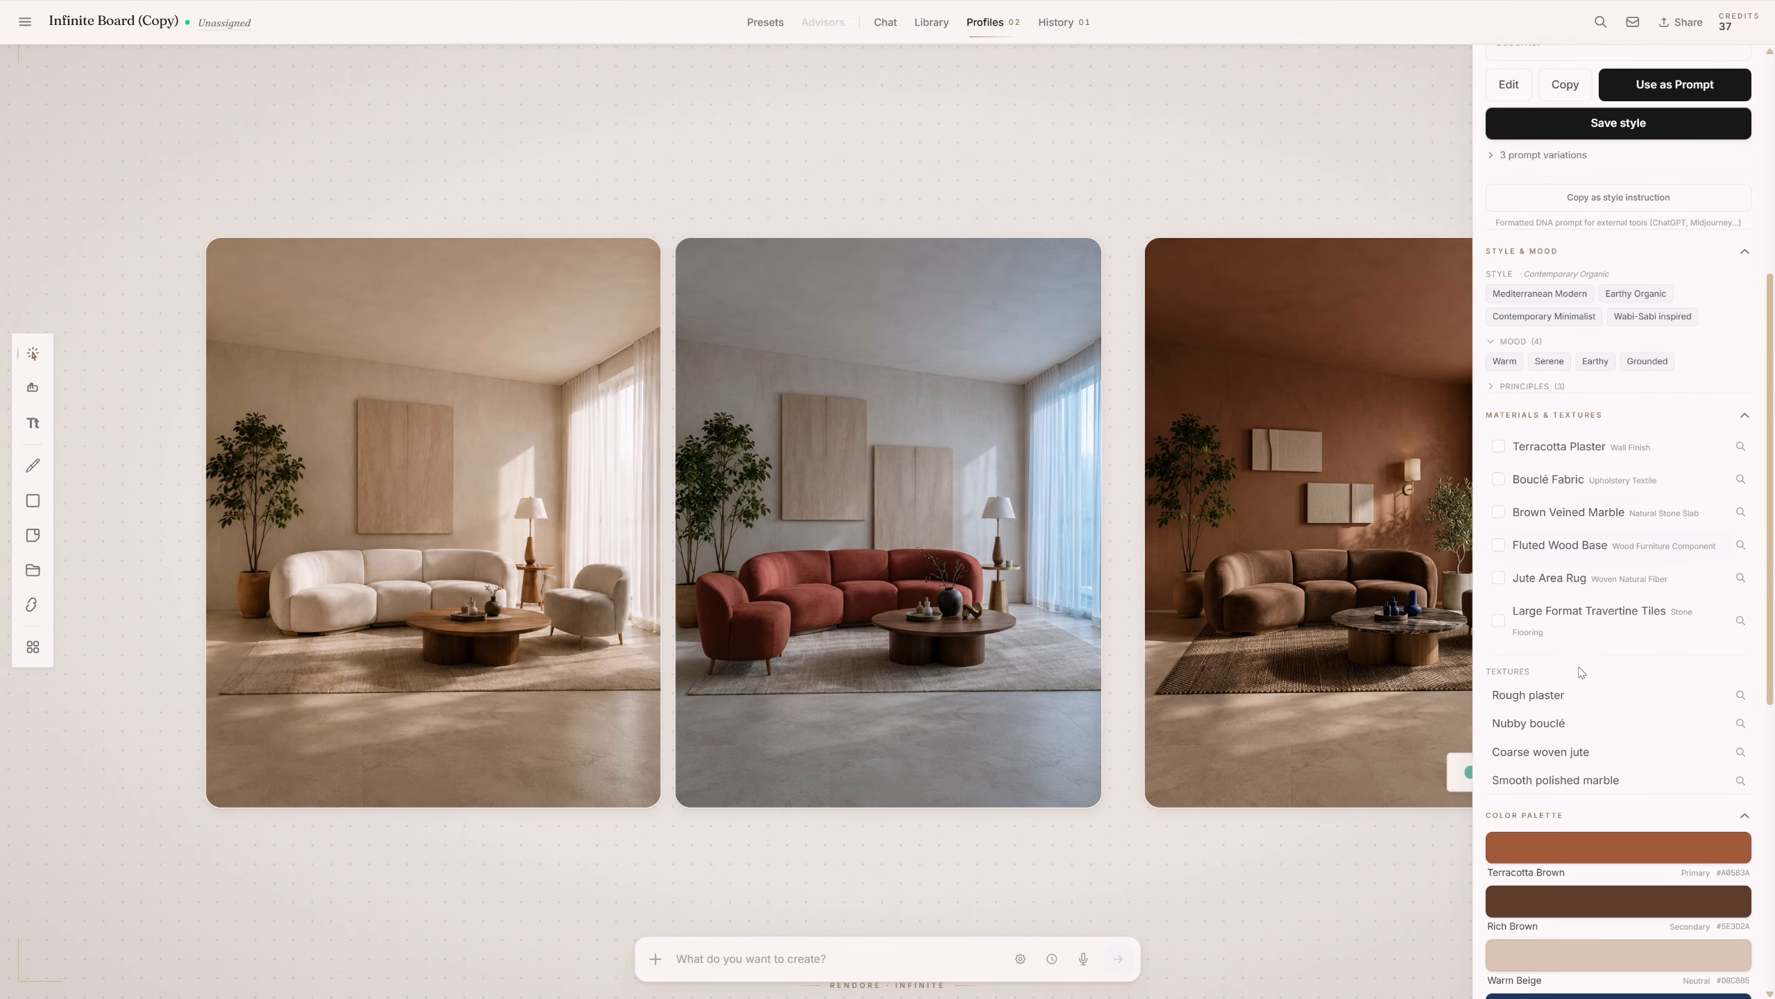
pyautogui.scroll(-4, 1580, 673)
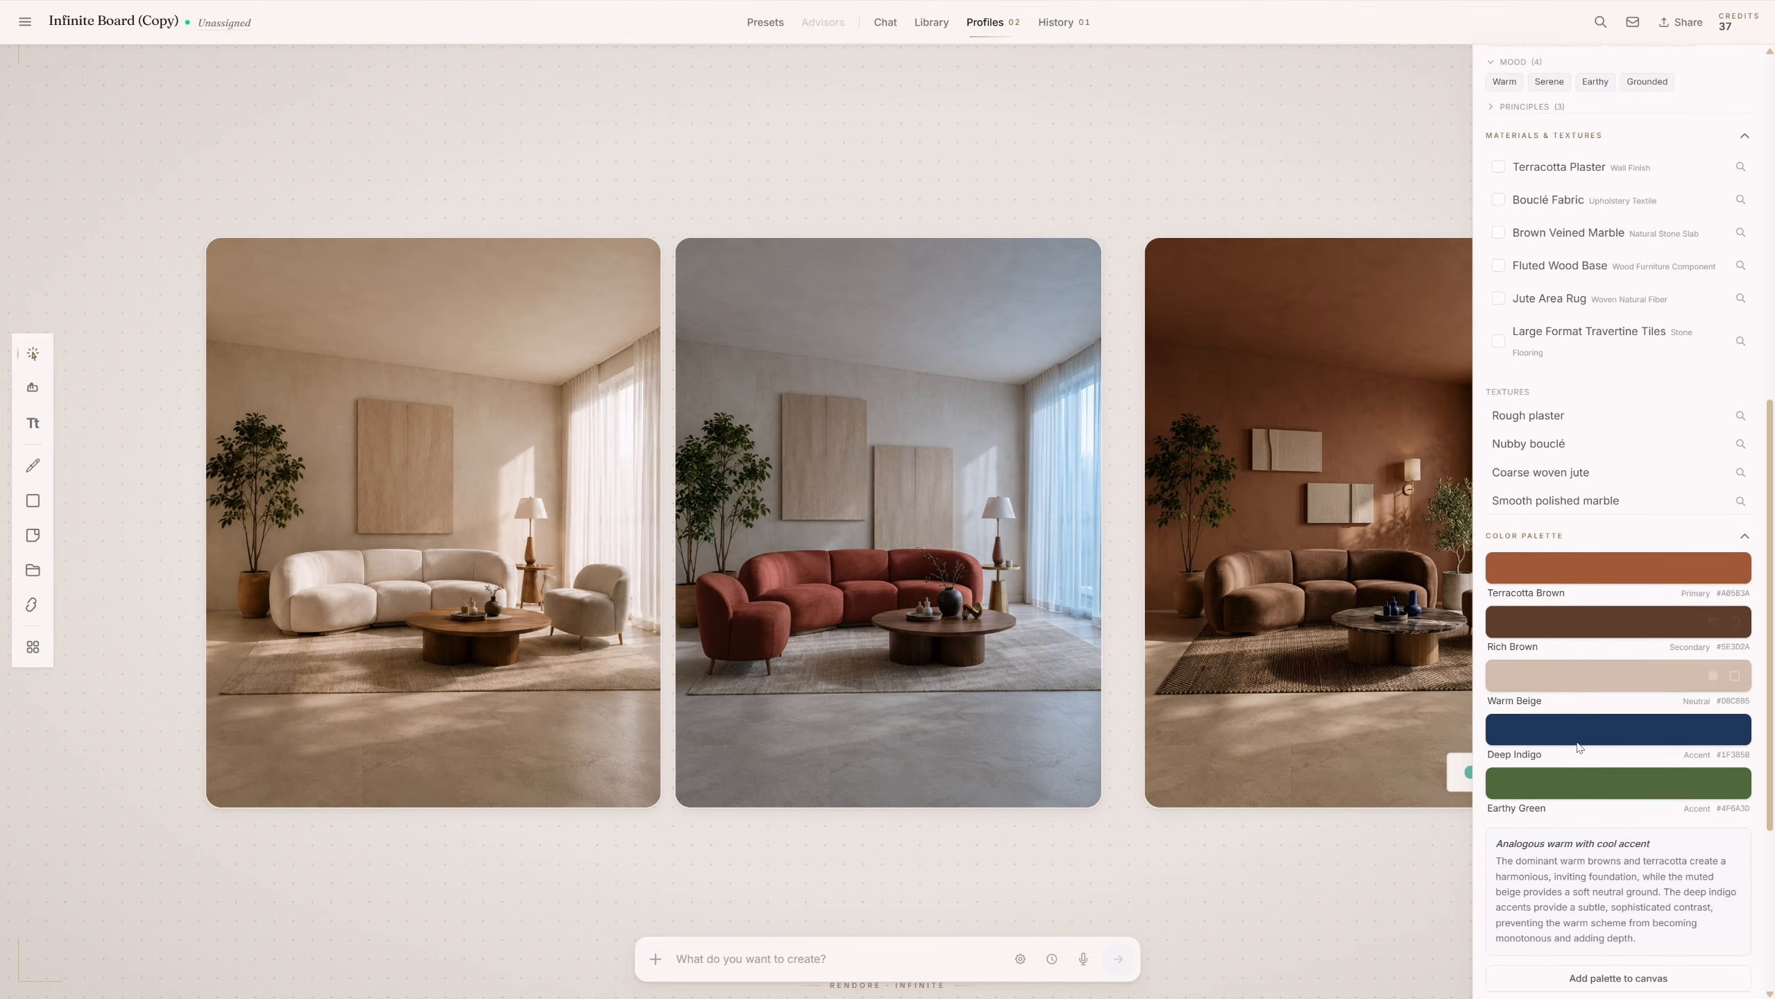
pyautogui.scroll(-2, 1579, 748)
pyautogui.scroll(-3, 1574, 731)
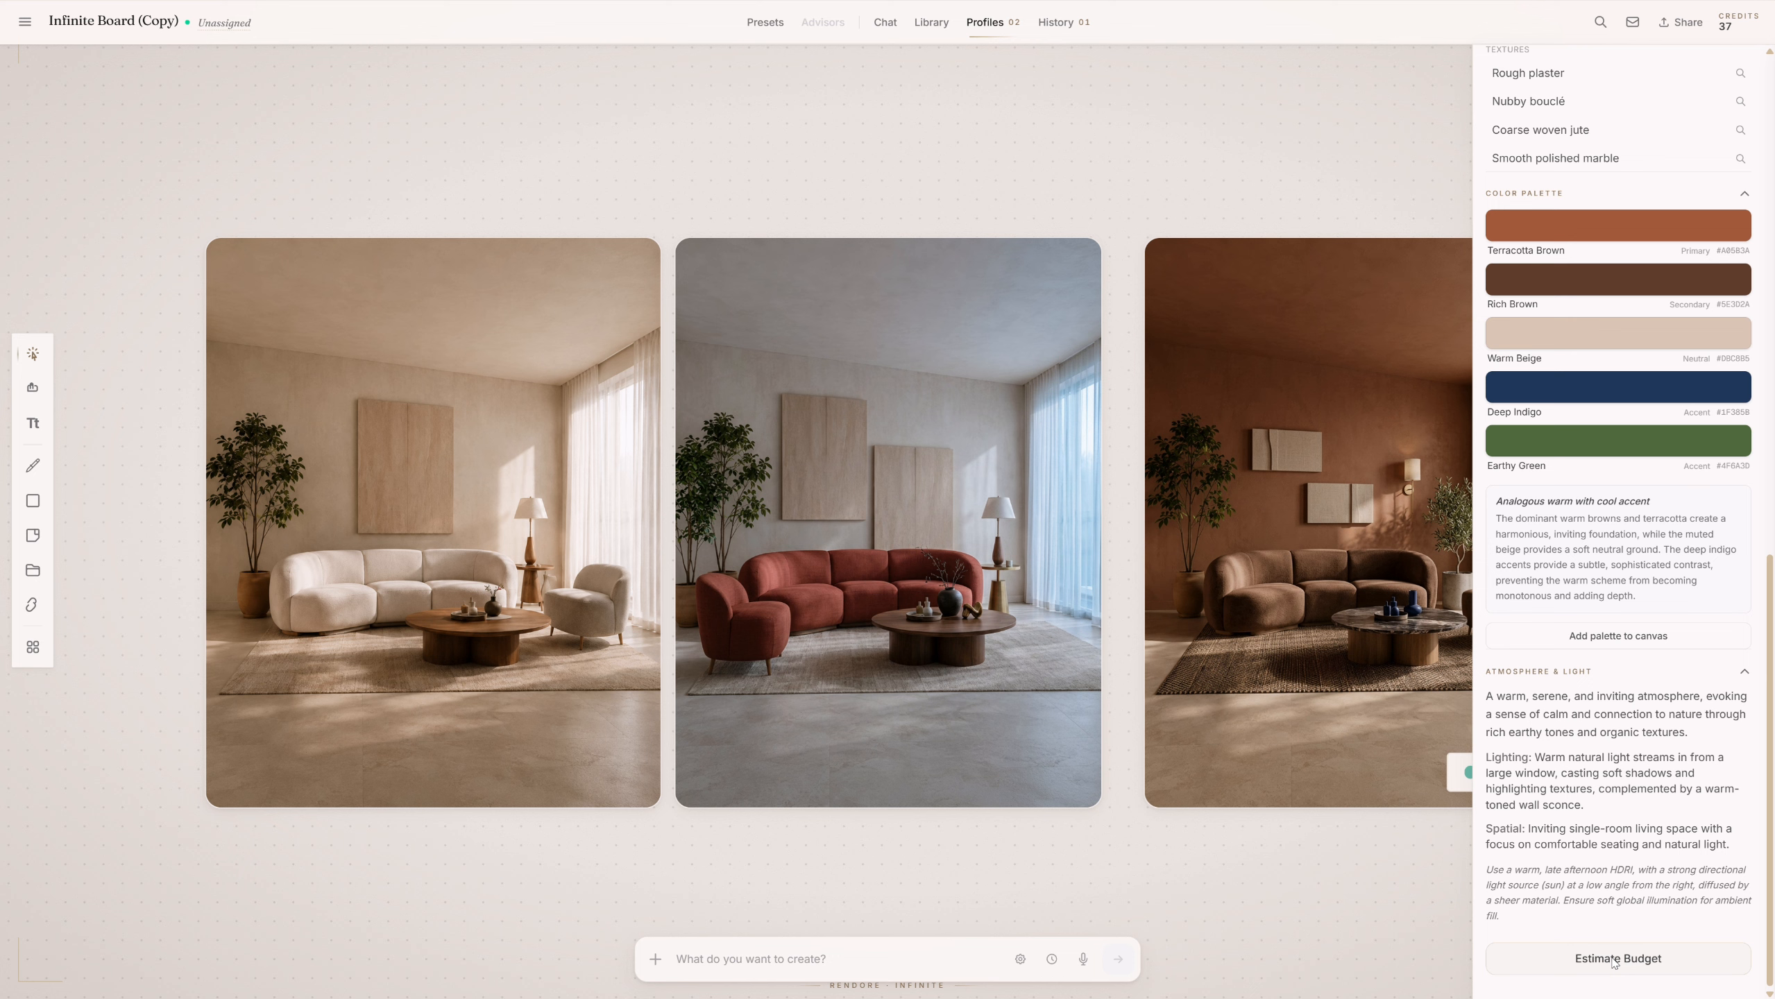
pyautogui.scroll(15, 1616, 720)
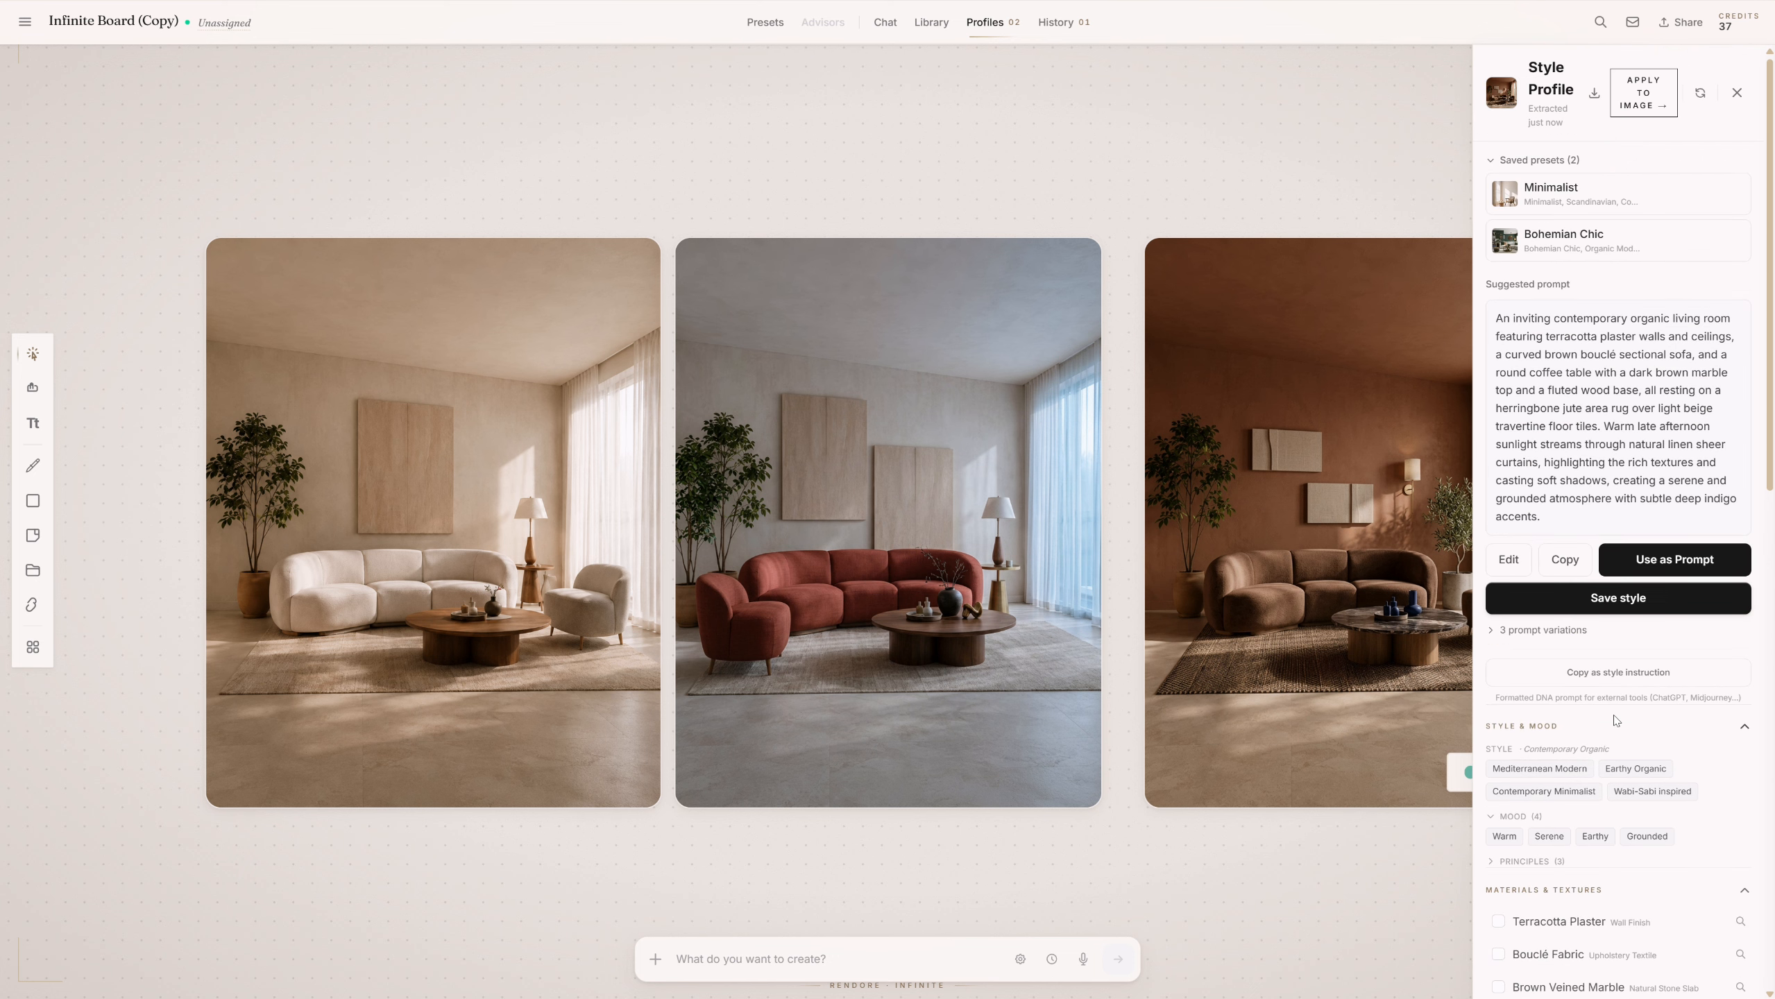
pyautogui.click(1613, 605)
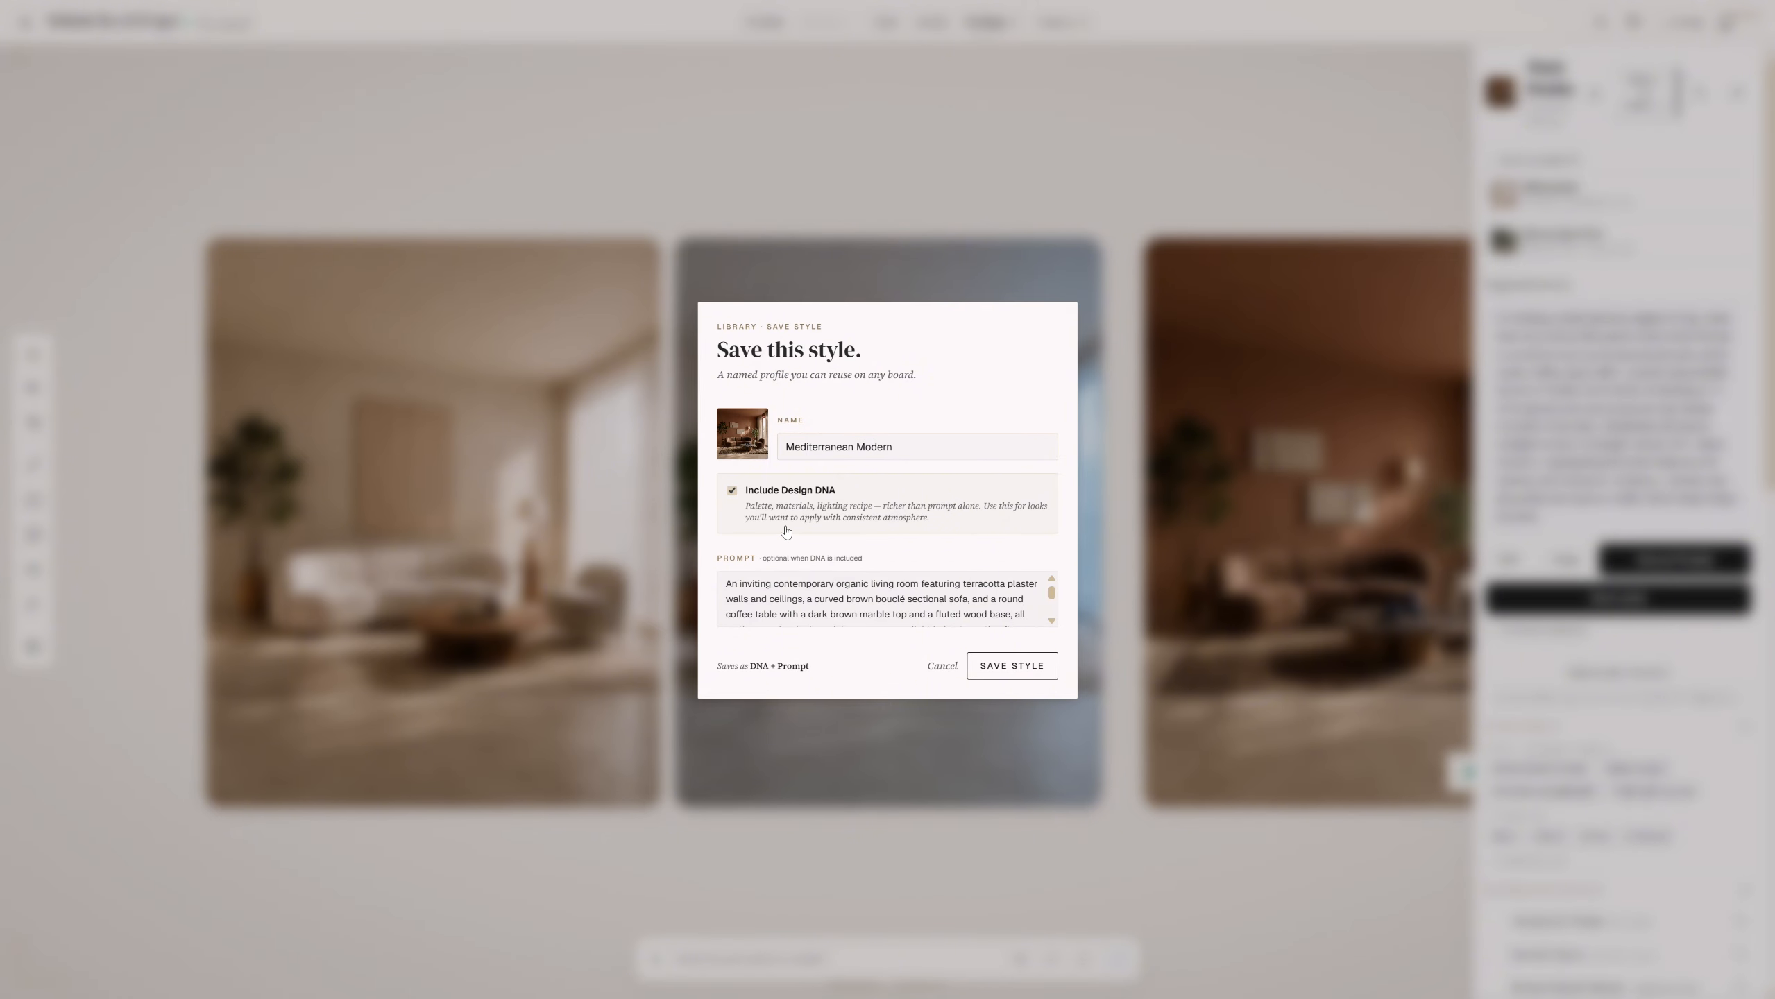
pyautogui.click(1012, 665)
pyautogui.scroll(-2, 1282, 887)
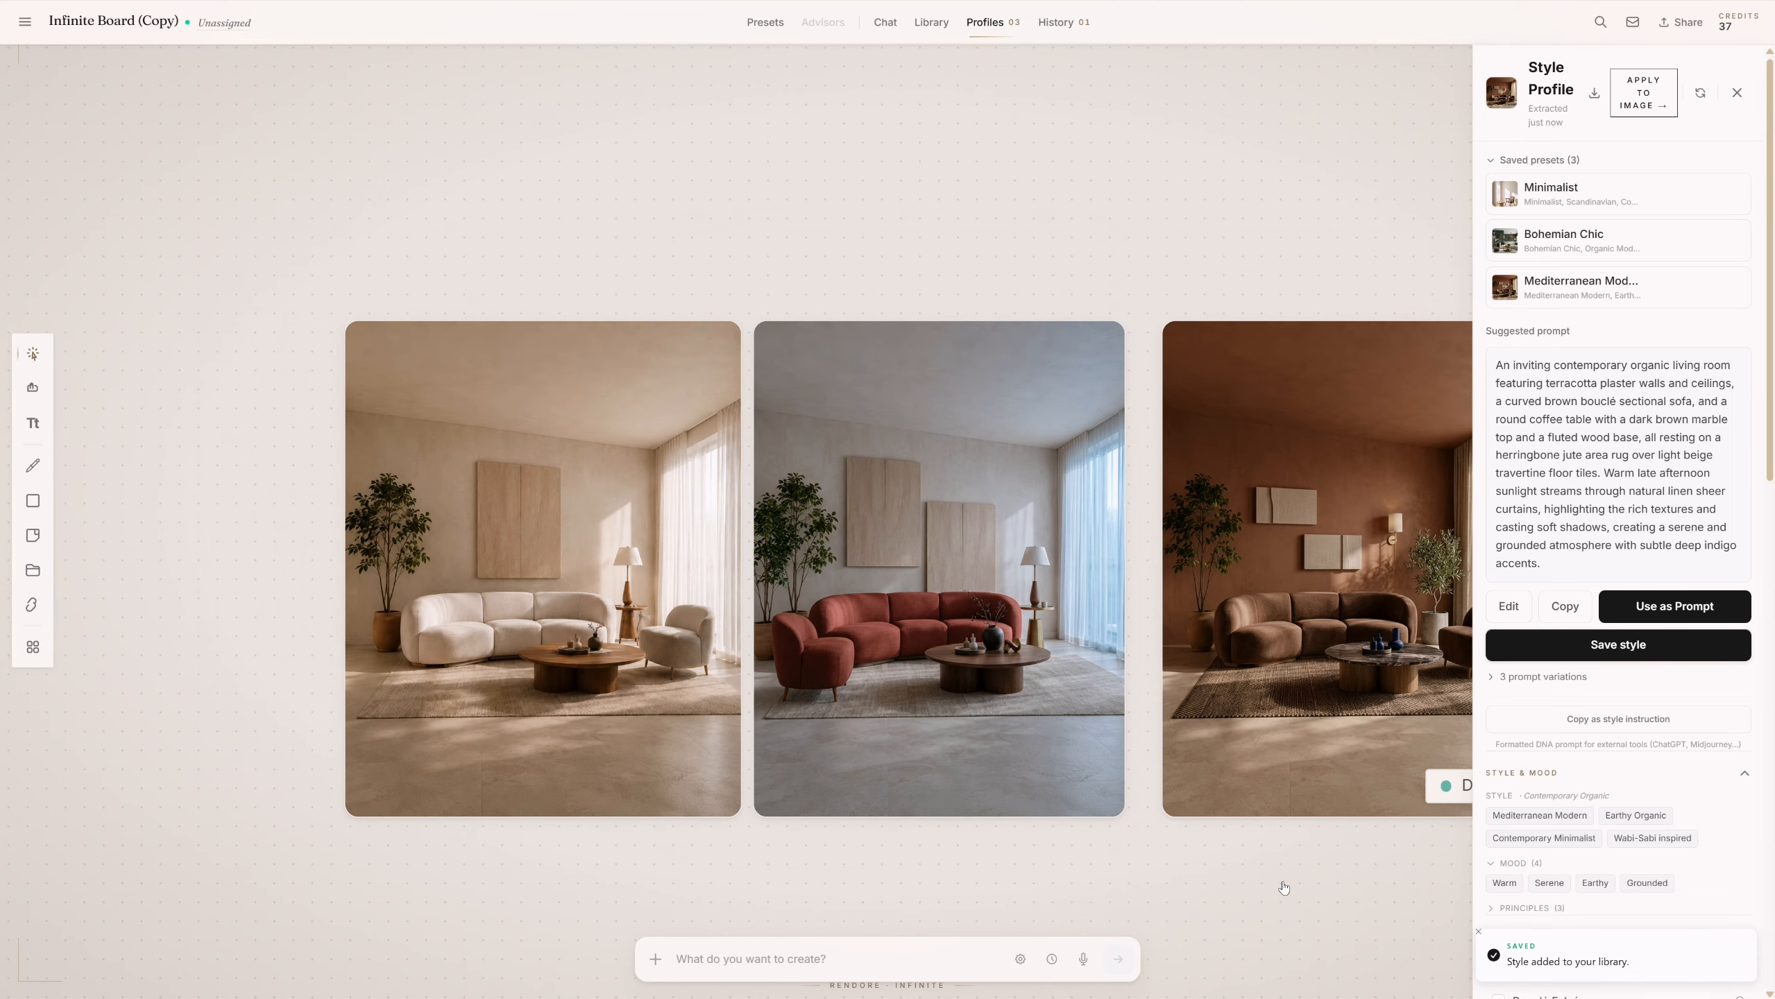
pyautogui.moveTo(1284, 885); pyautogui.dragTo(1169, 878)
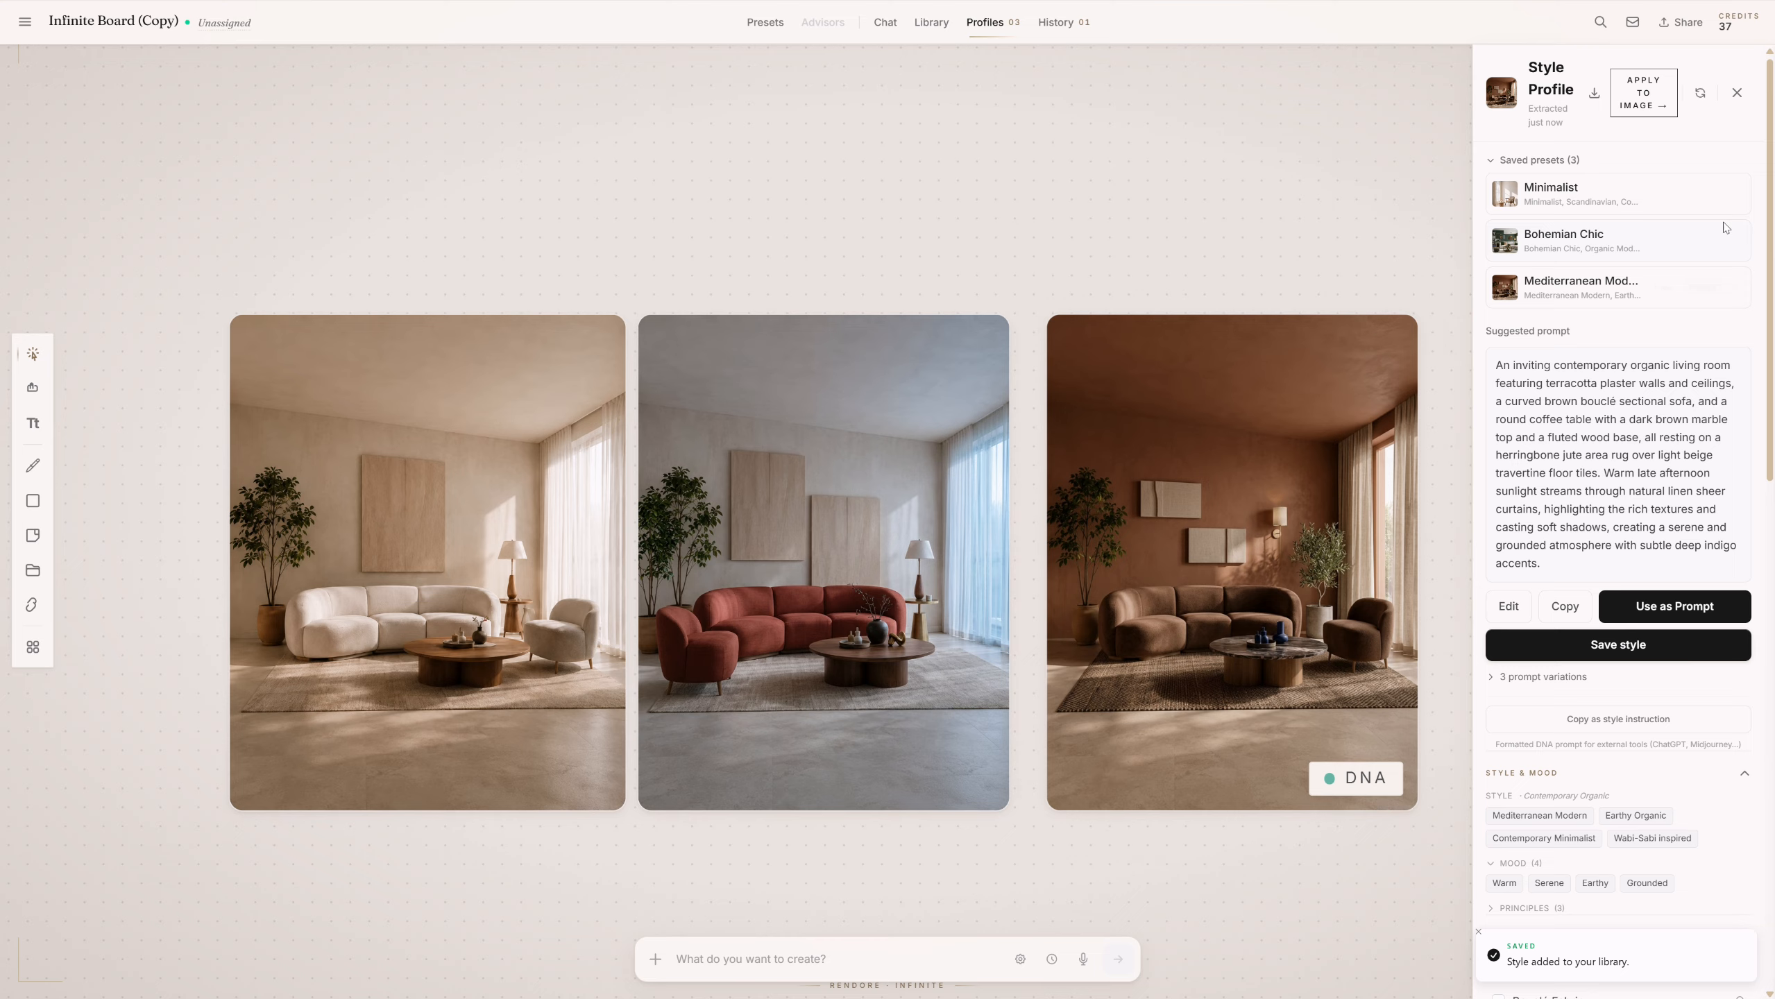
pyautogui.click(1738, 94)
# Find the Library through the command search and view the details of the saved Mediterranean Modern style.
pyautogui.moveTo(1276, 403)
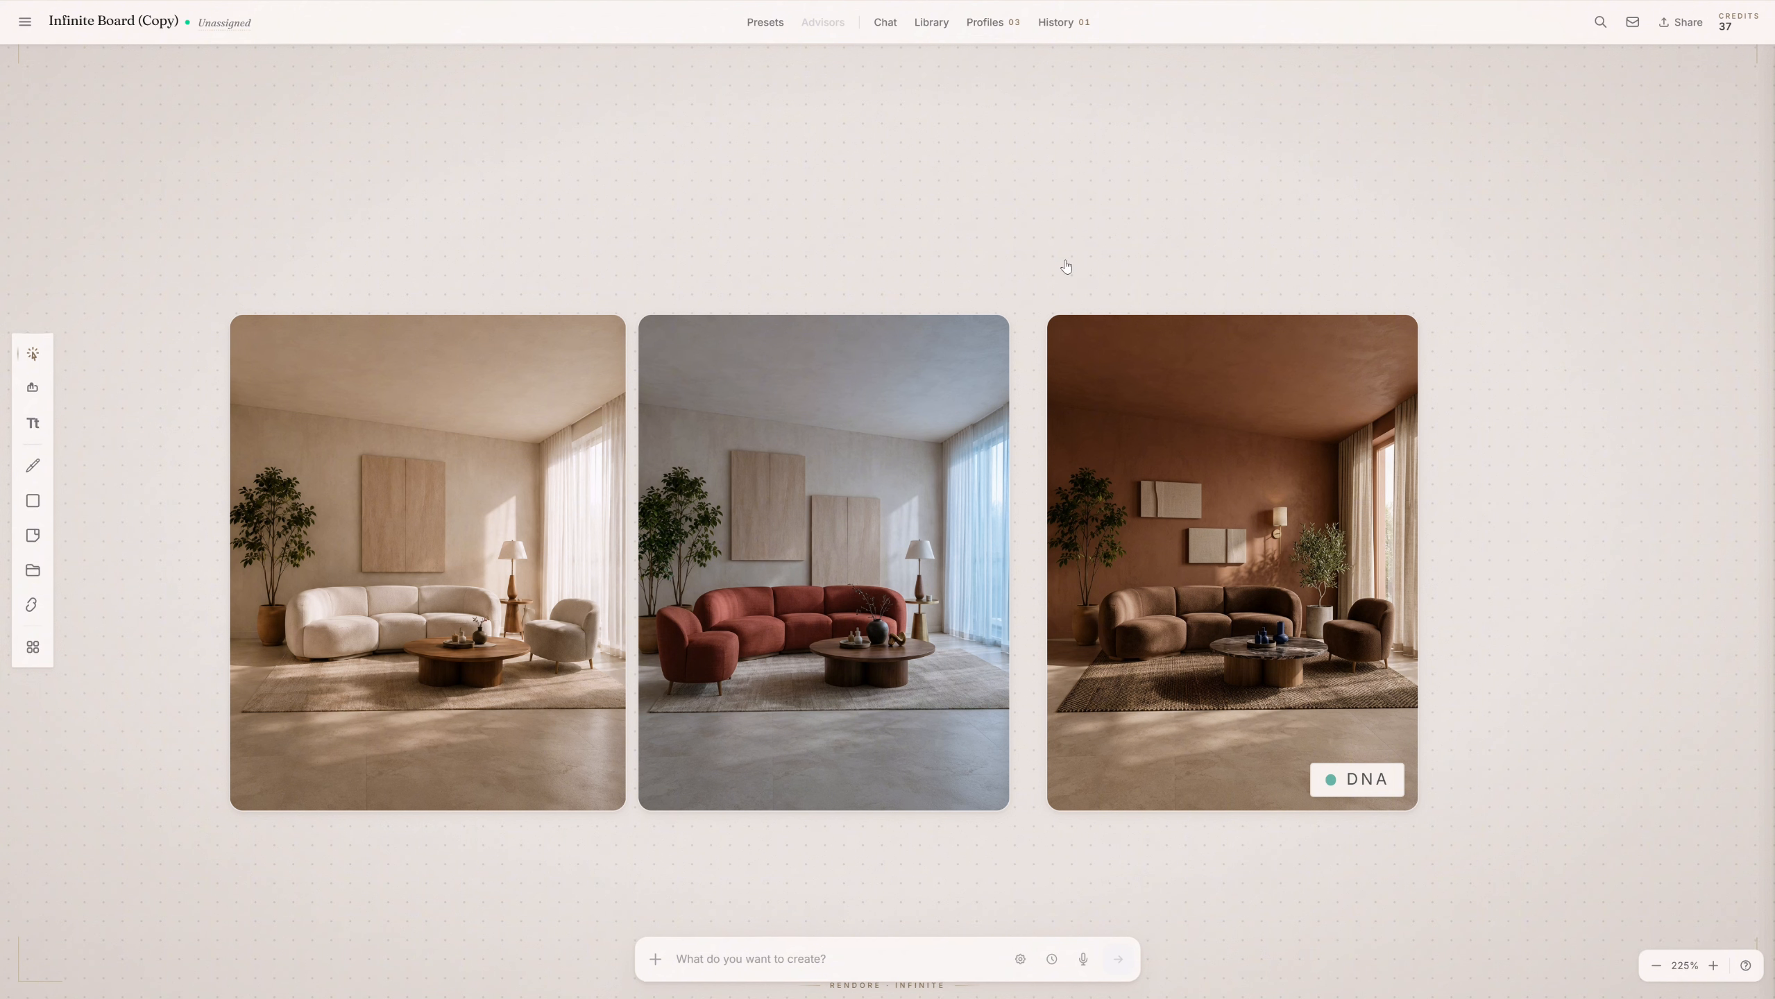
pyautogui.moveTo(1175, 470)
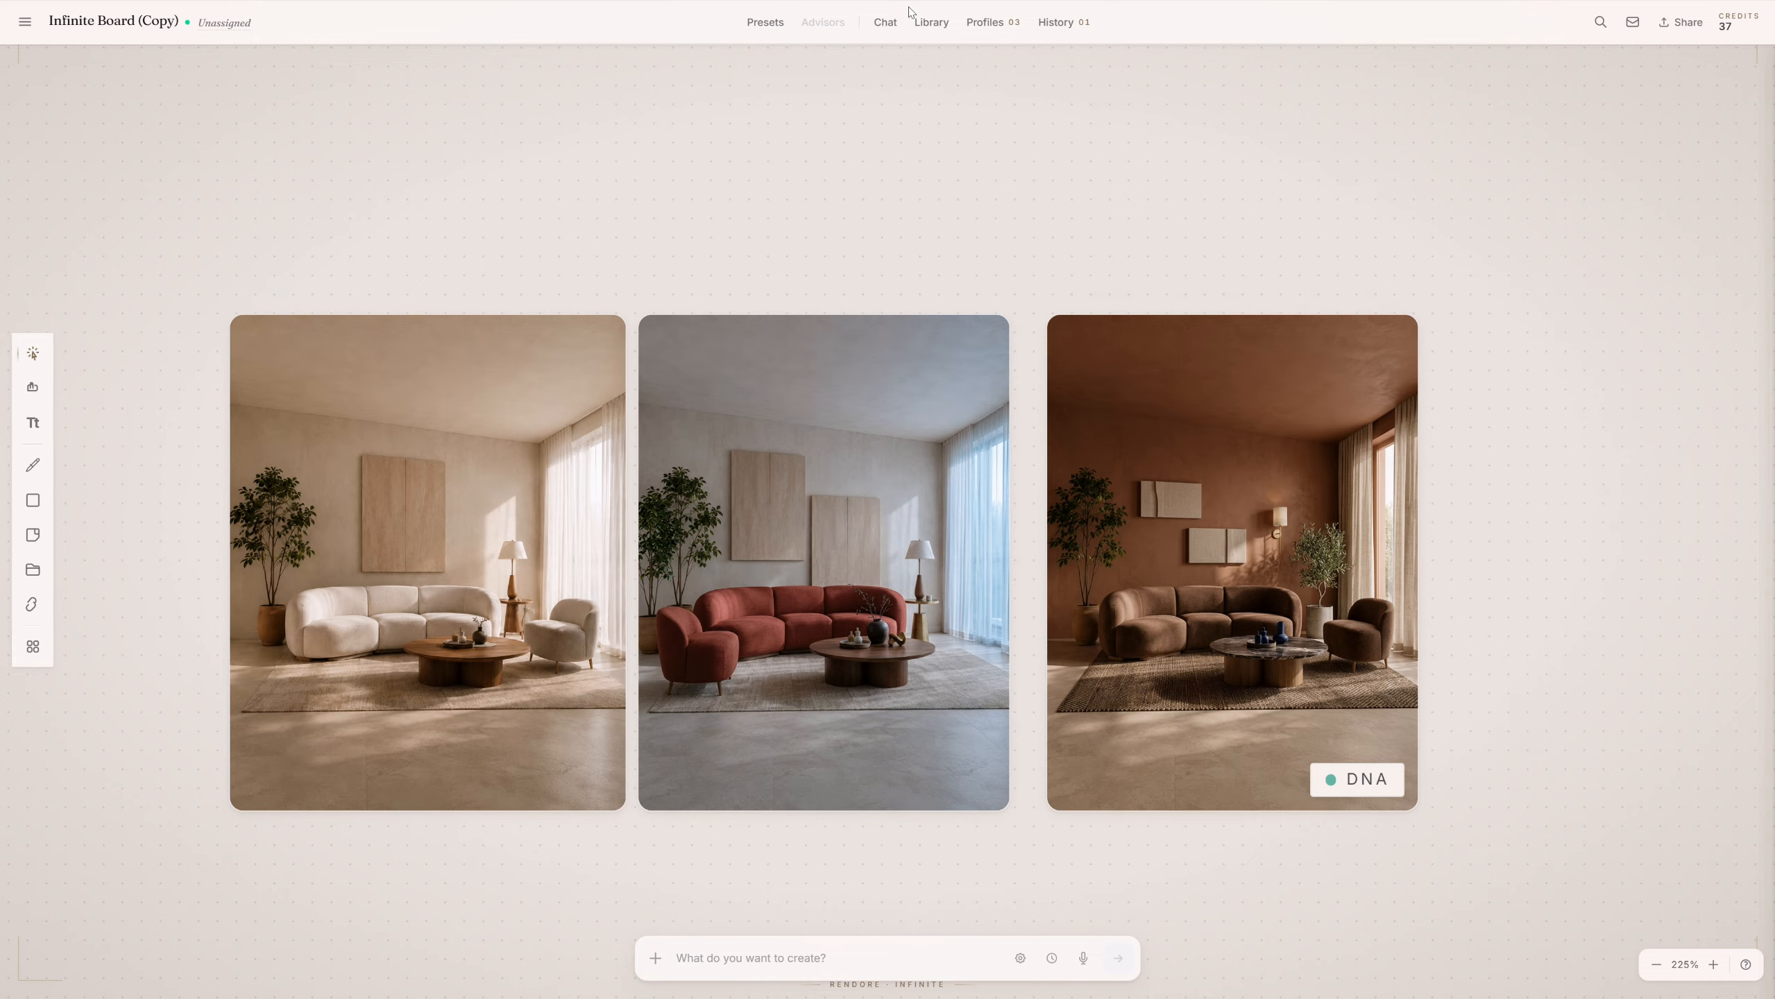
pyautogui.hotkey('ctrl', 'k')
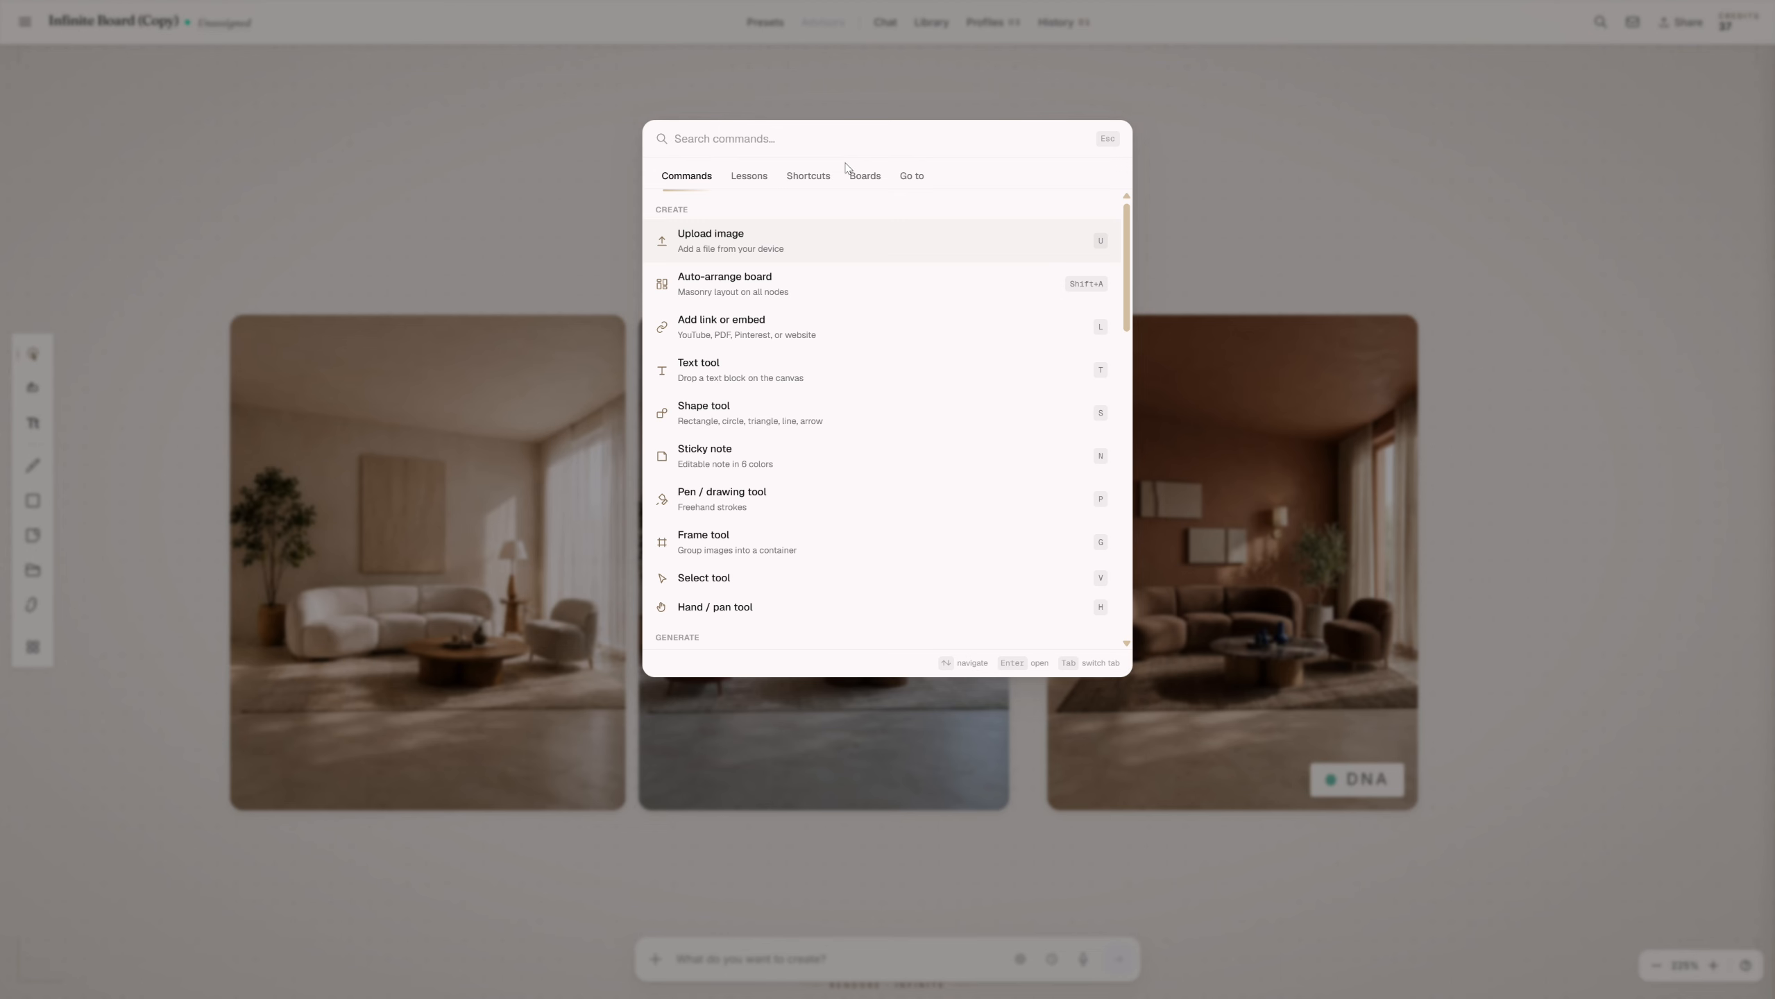
pyautogui.write('librar')
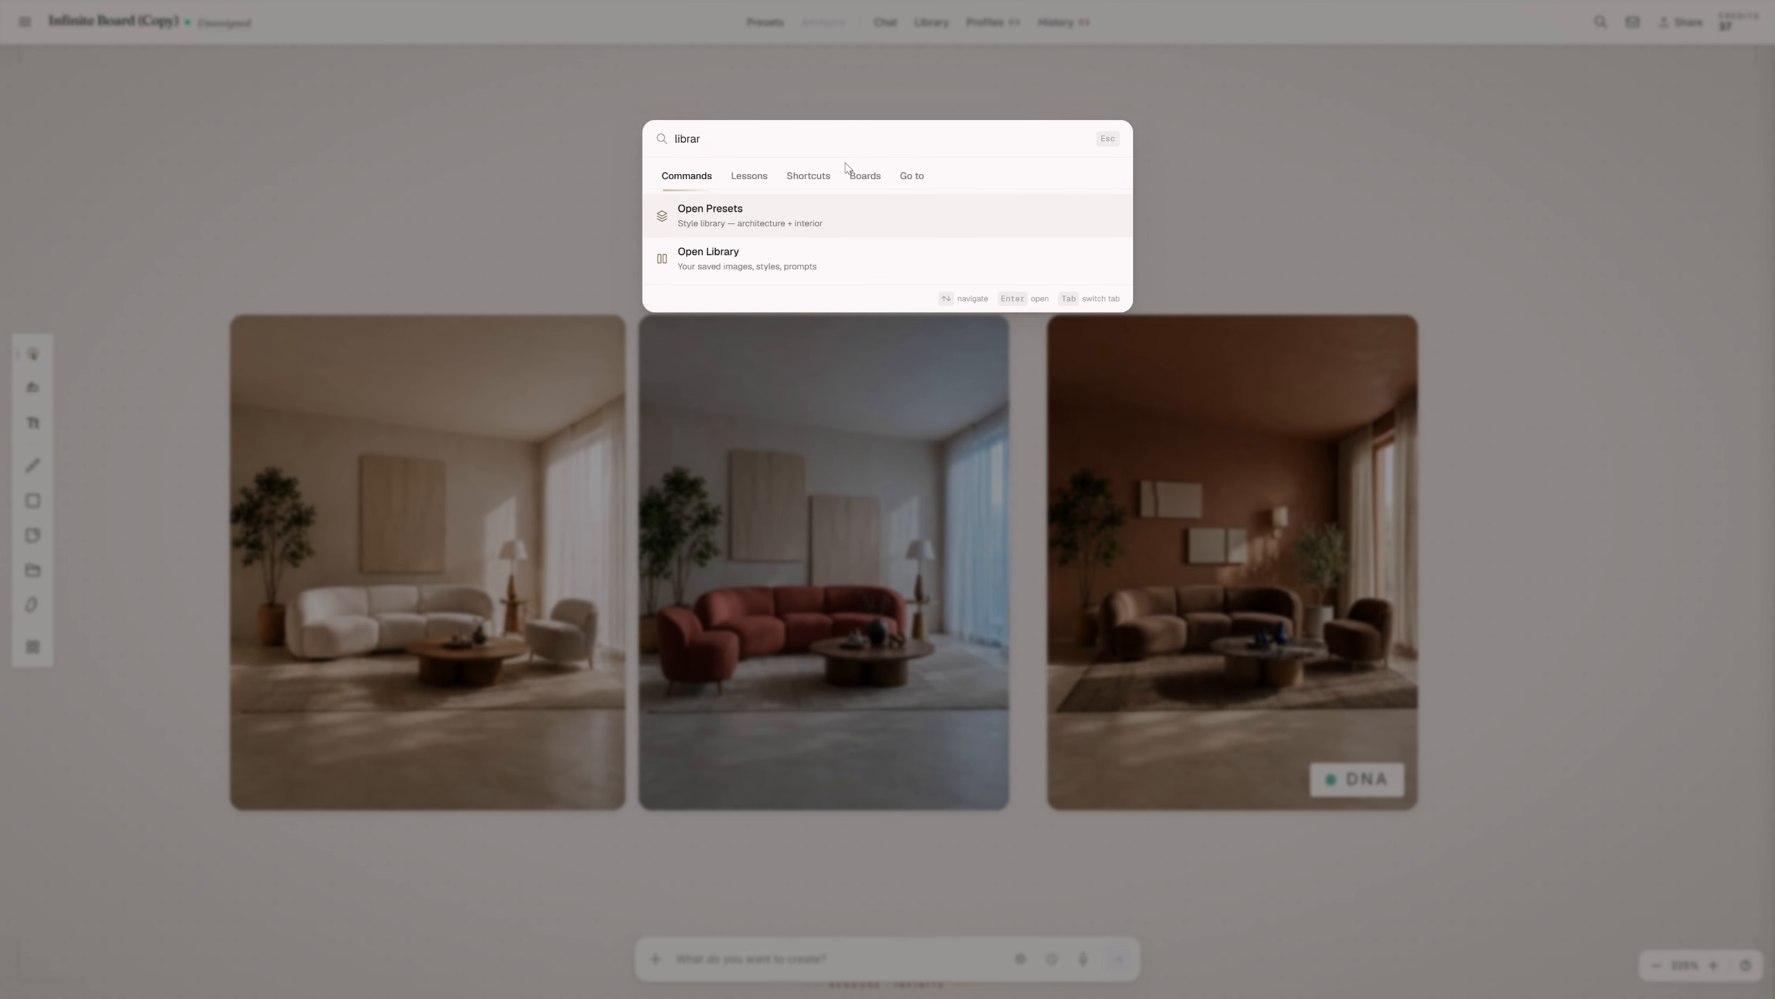
pyautogui.press('Down')
pyautogui.press('Return')
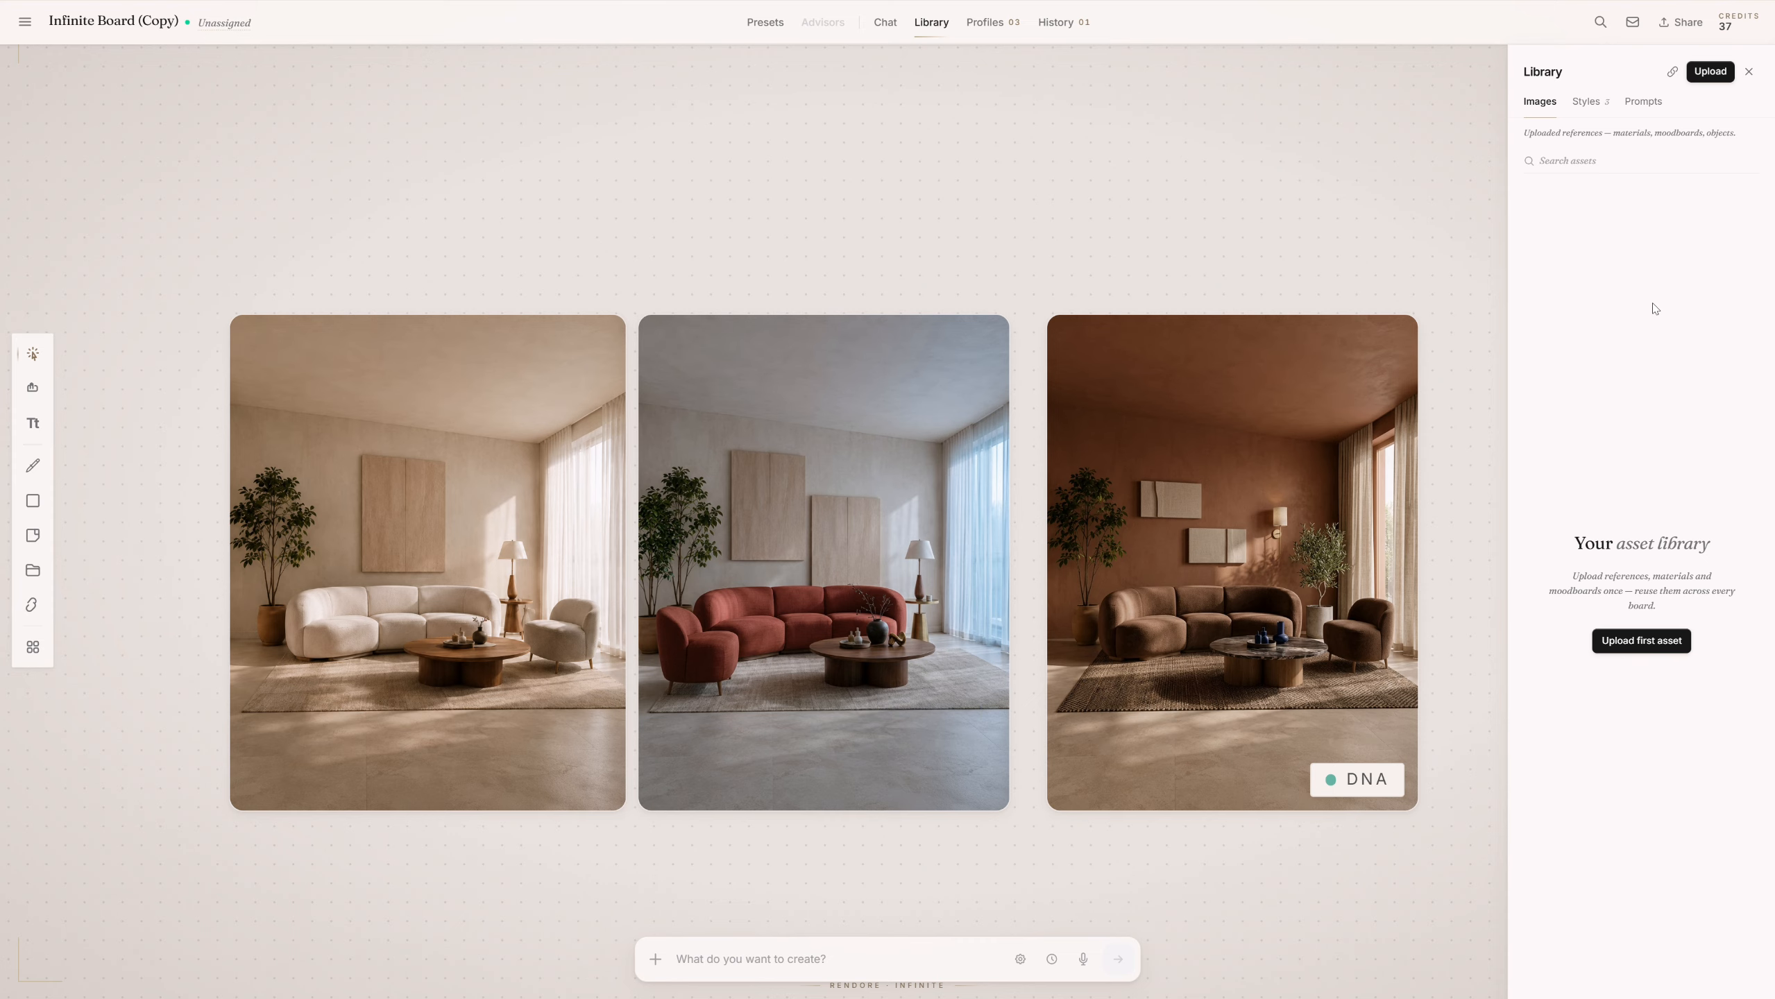
pyautogui.click(1588, 102)
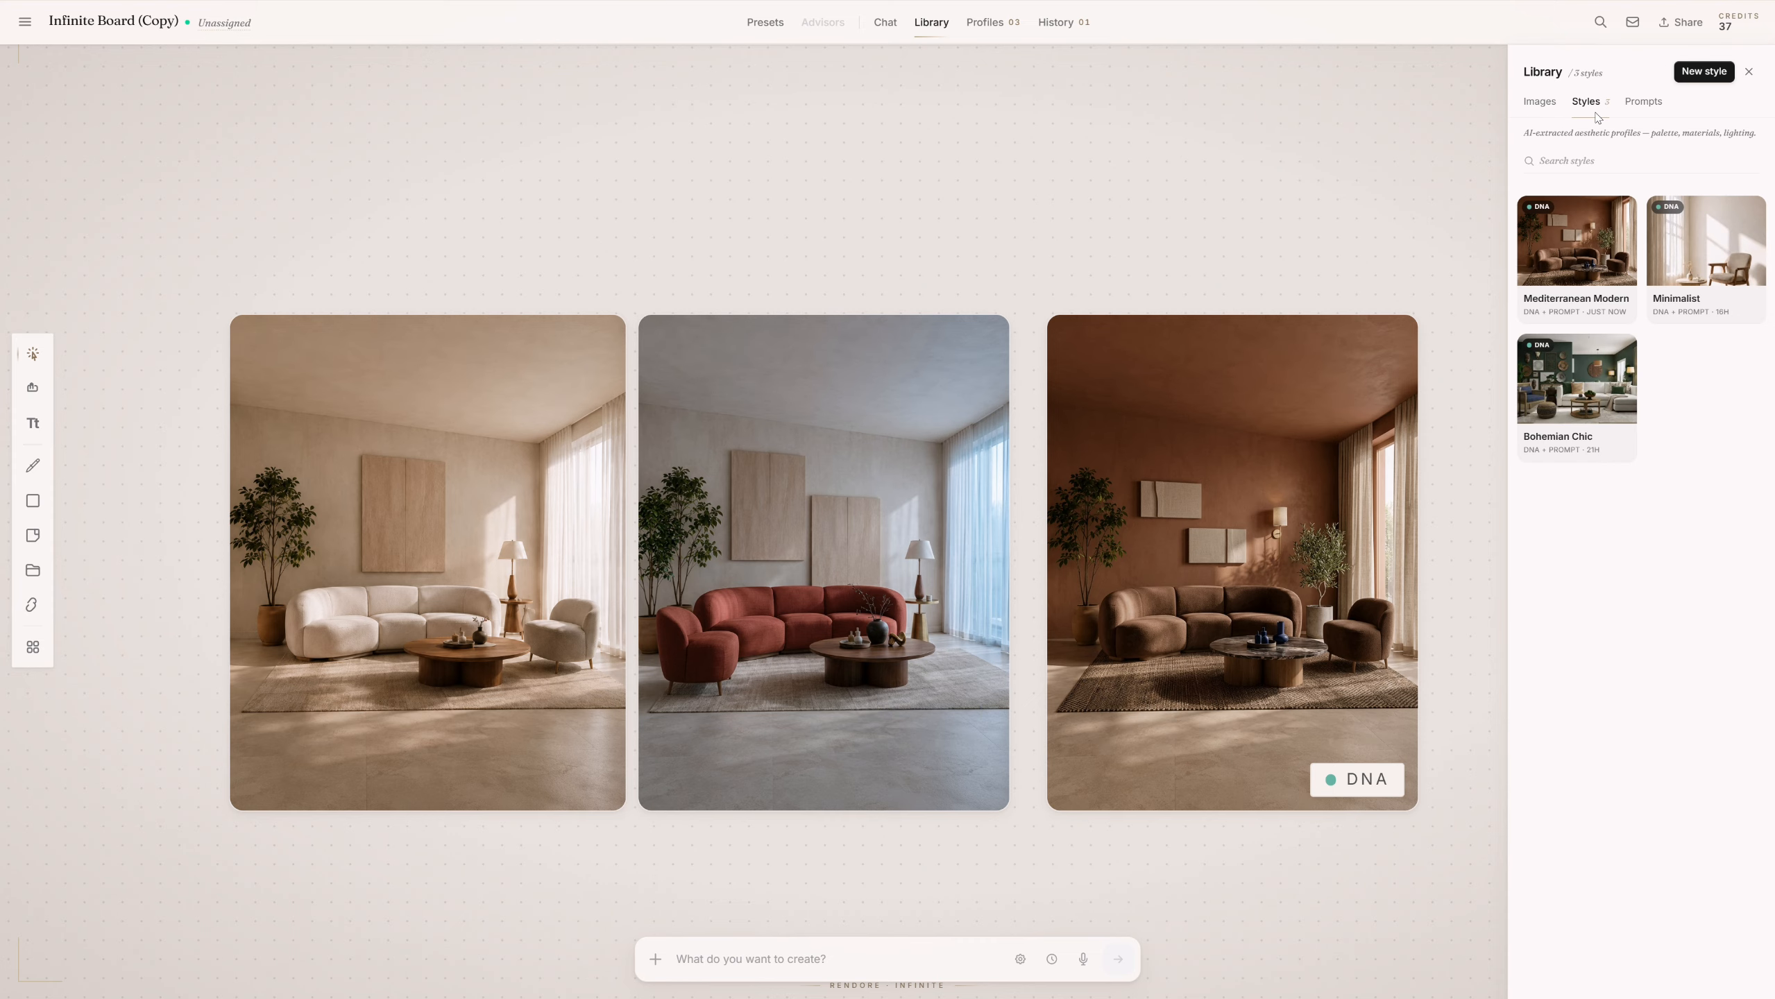
pyautogui.click(1582, 259)
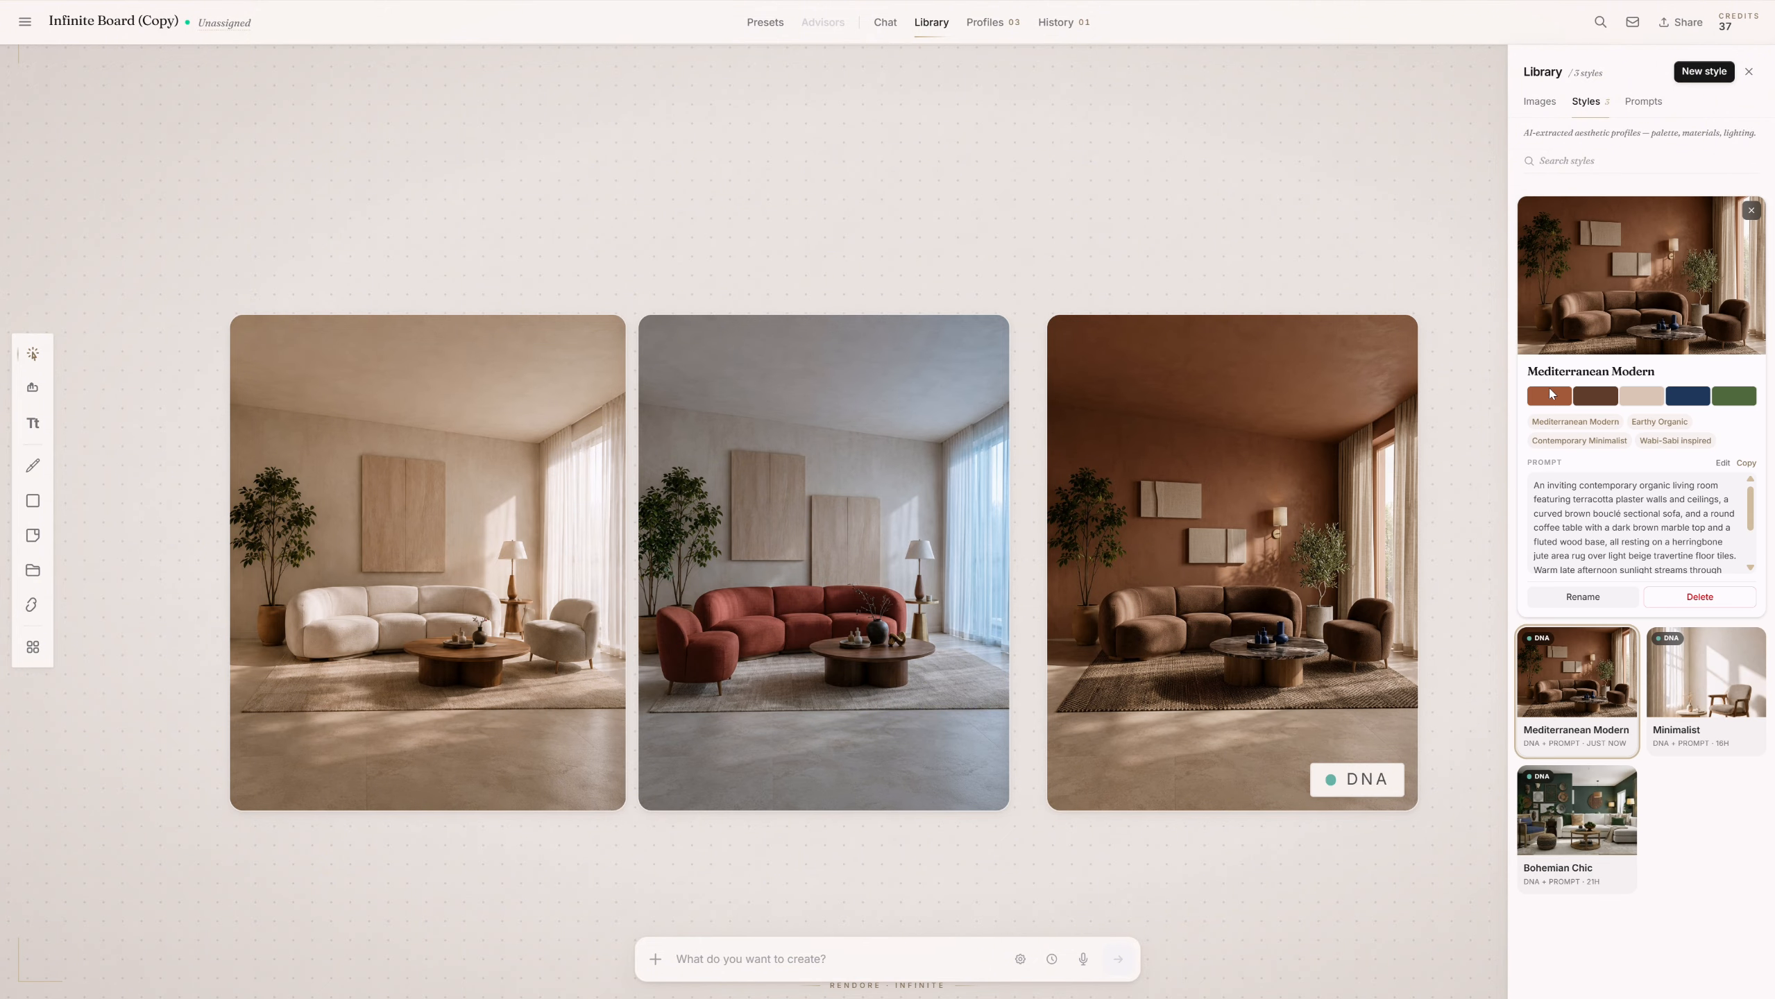
pyautogui.scroll(-3, 1597, 503)
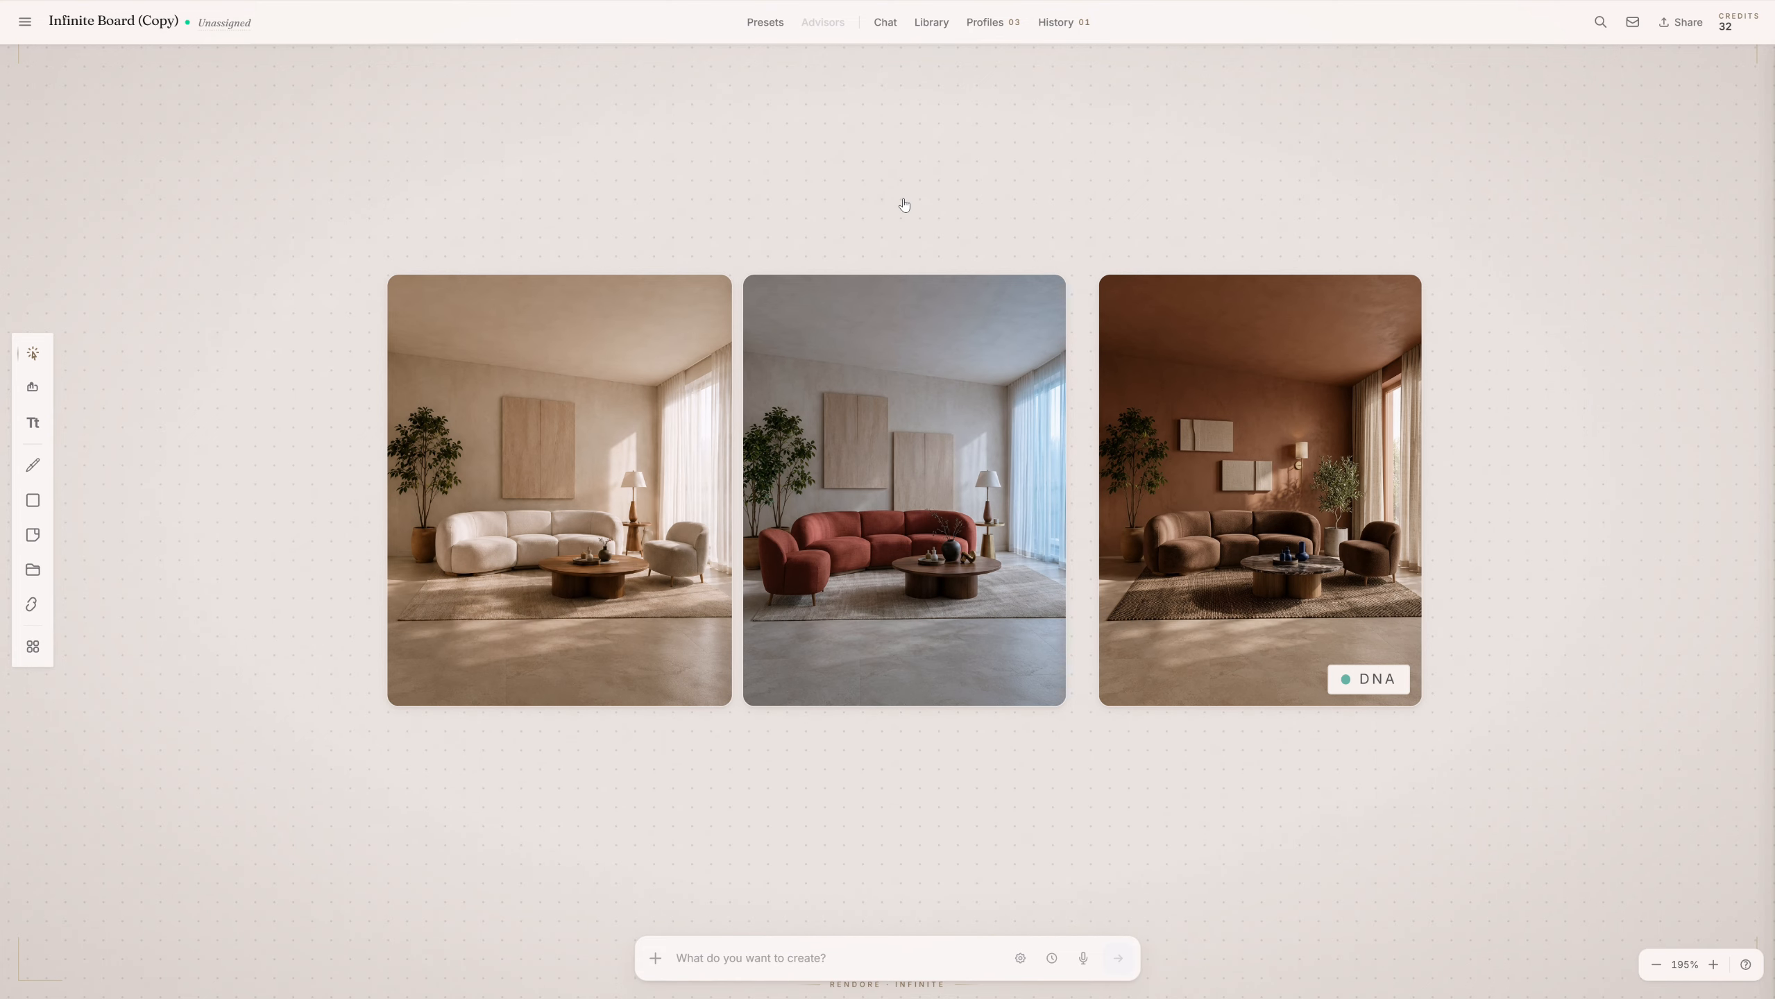
# Search for "luxury chair" in the store search and open the results on Pinterest.
pyautogui.click(1600, 21)
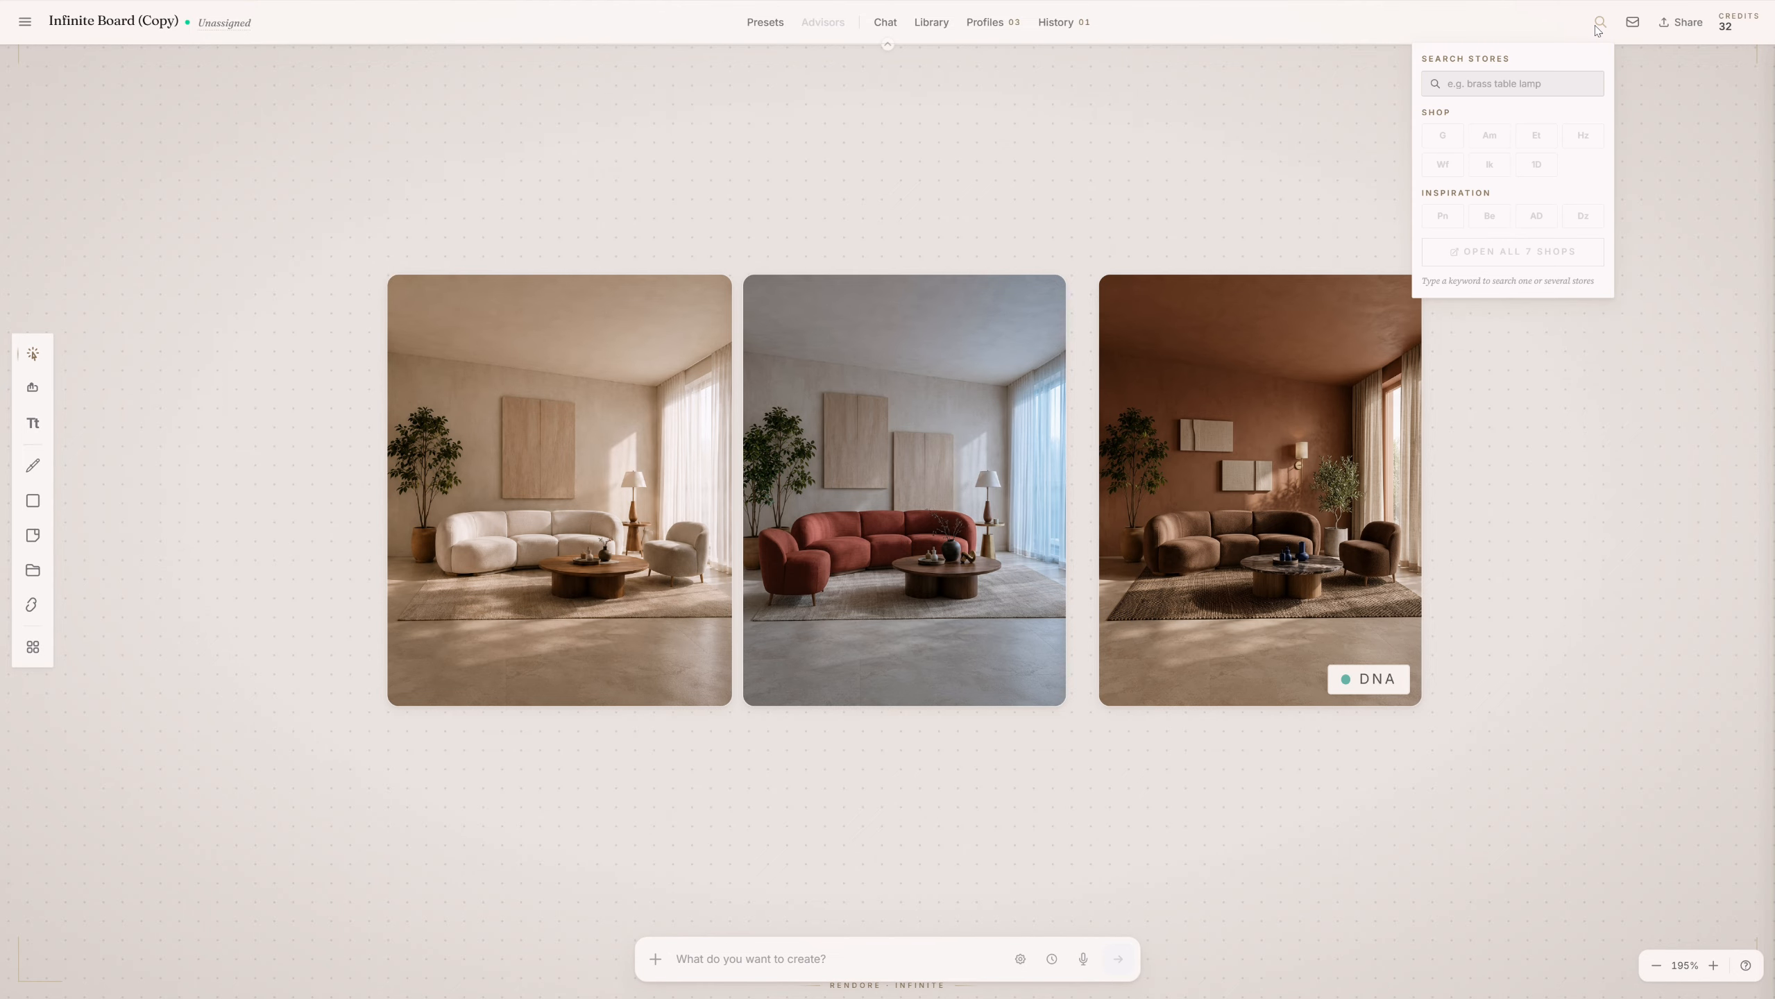
pyautogui.write('luxur')
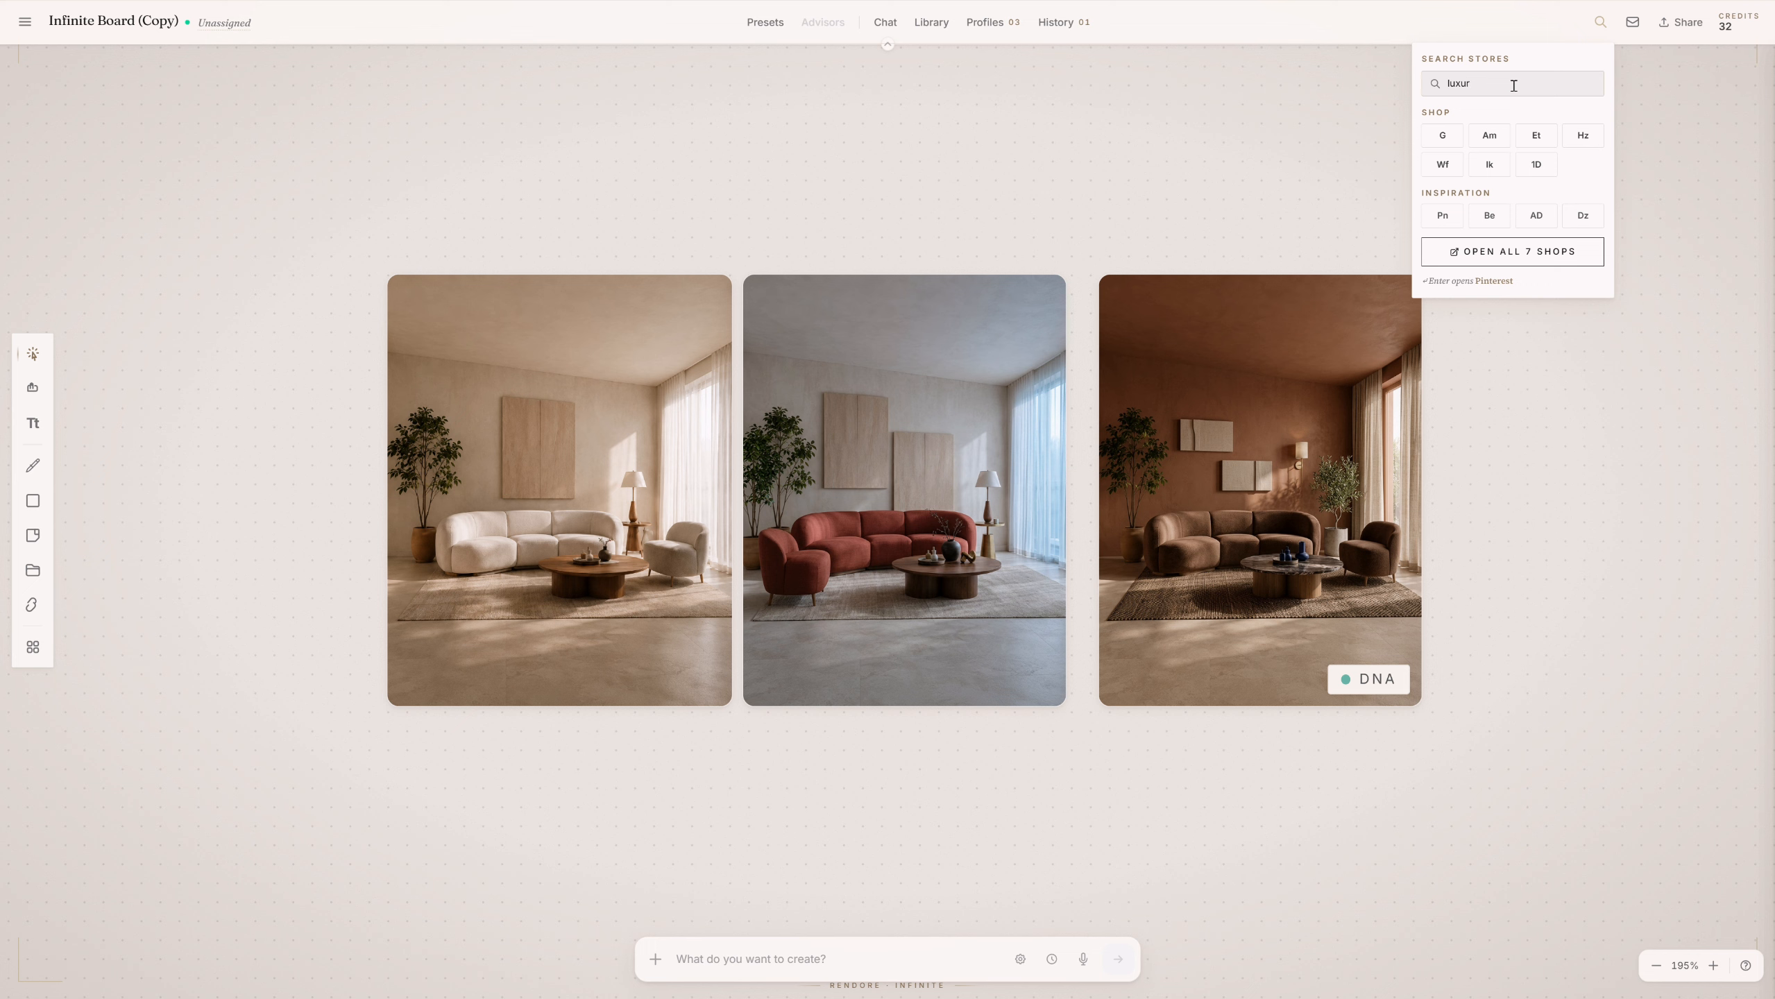
pyautogui.write('y chair')
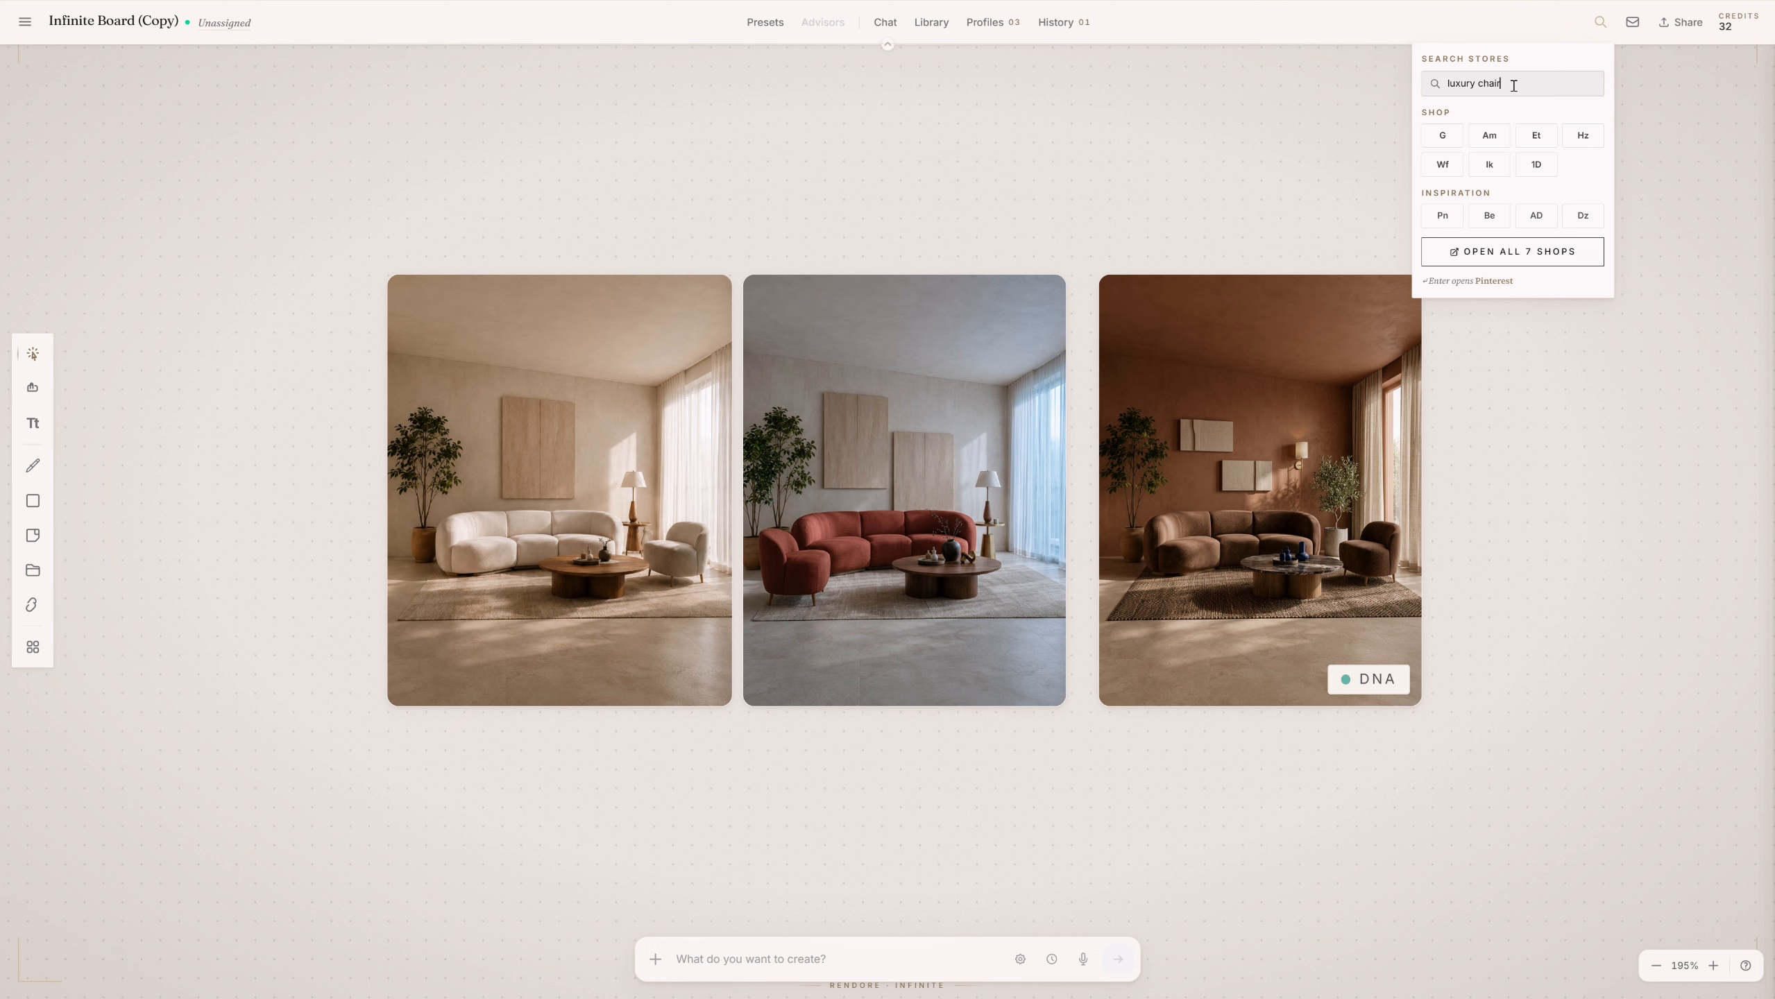
pyautogui.click(1443, 222)
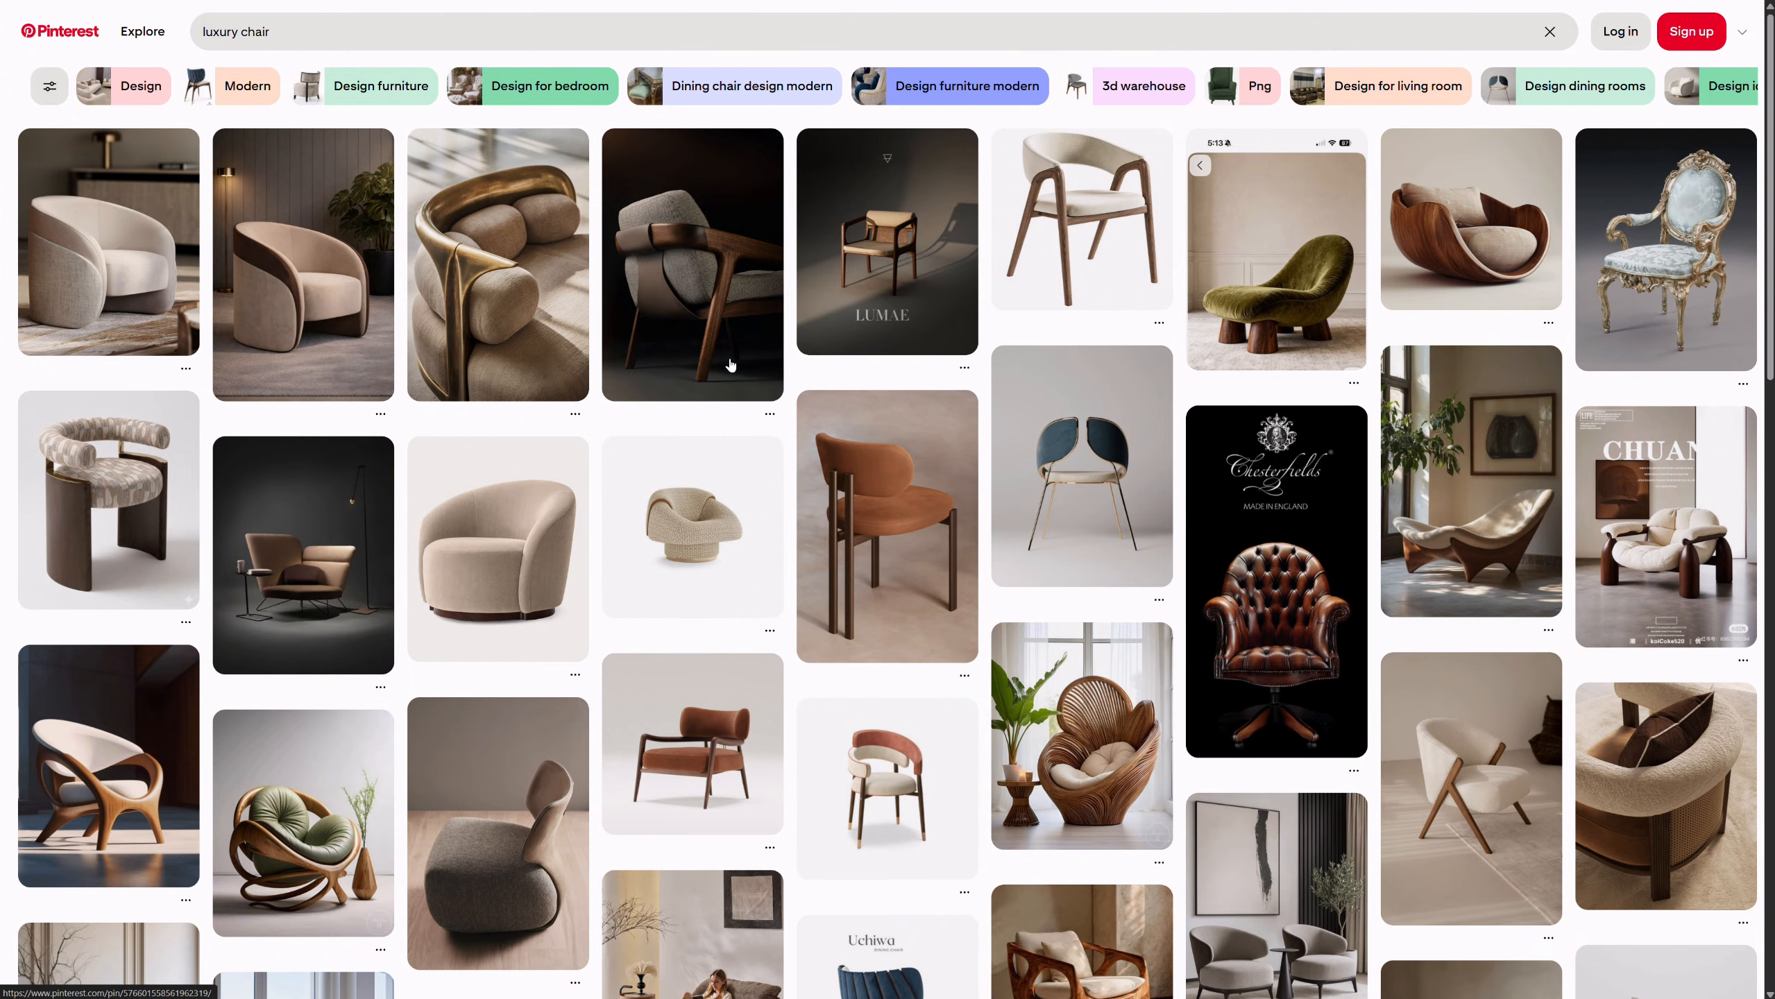
# Add the Pinterest pin of the cream chair with angled wooden legs to the Infinite Board, placing its card left of the room images.
pyautogui.moveTo(1541, 735)
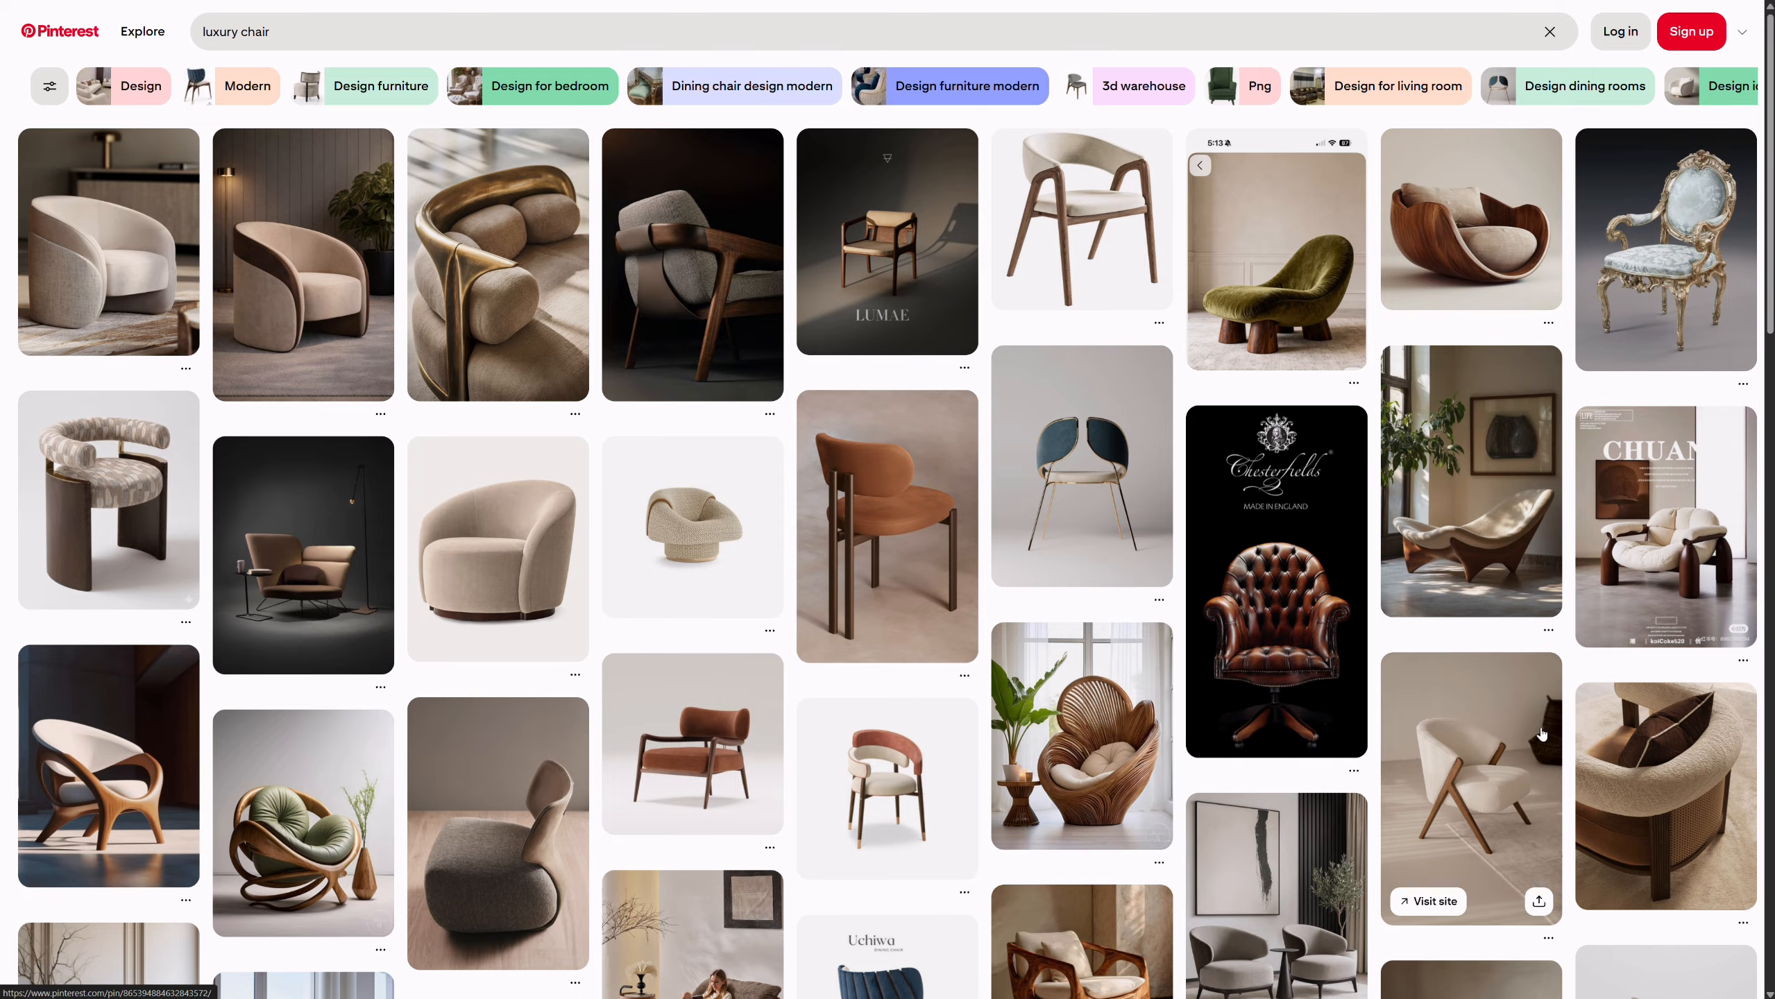
pyautogui.click(1482, 747)
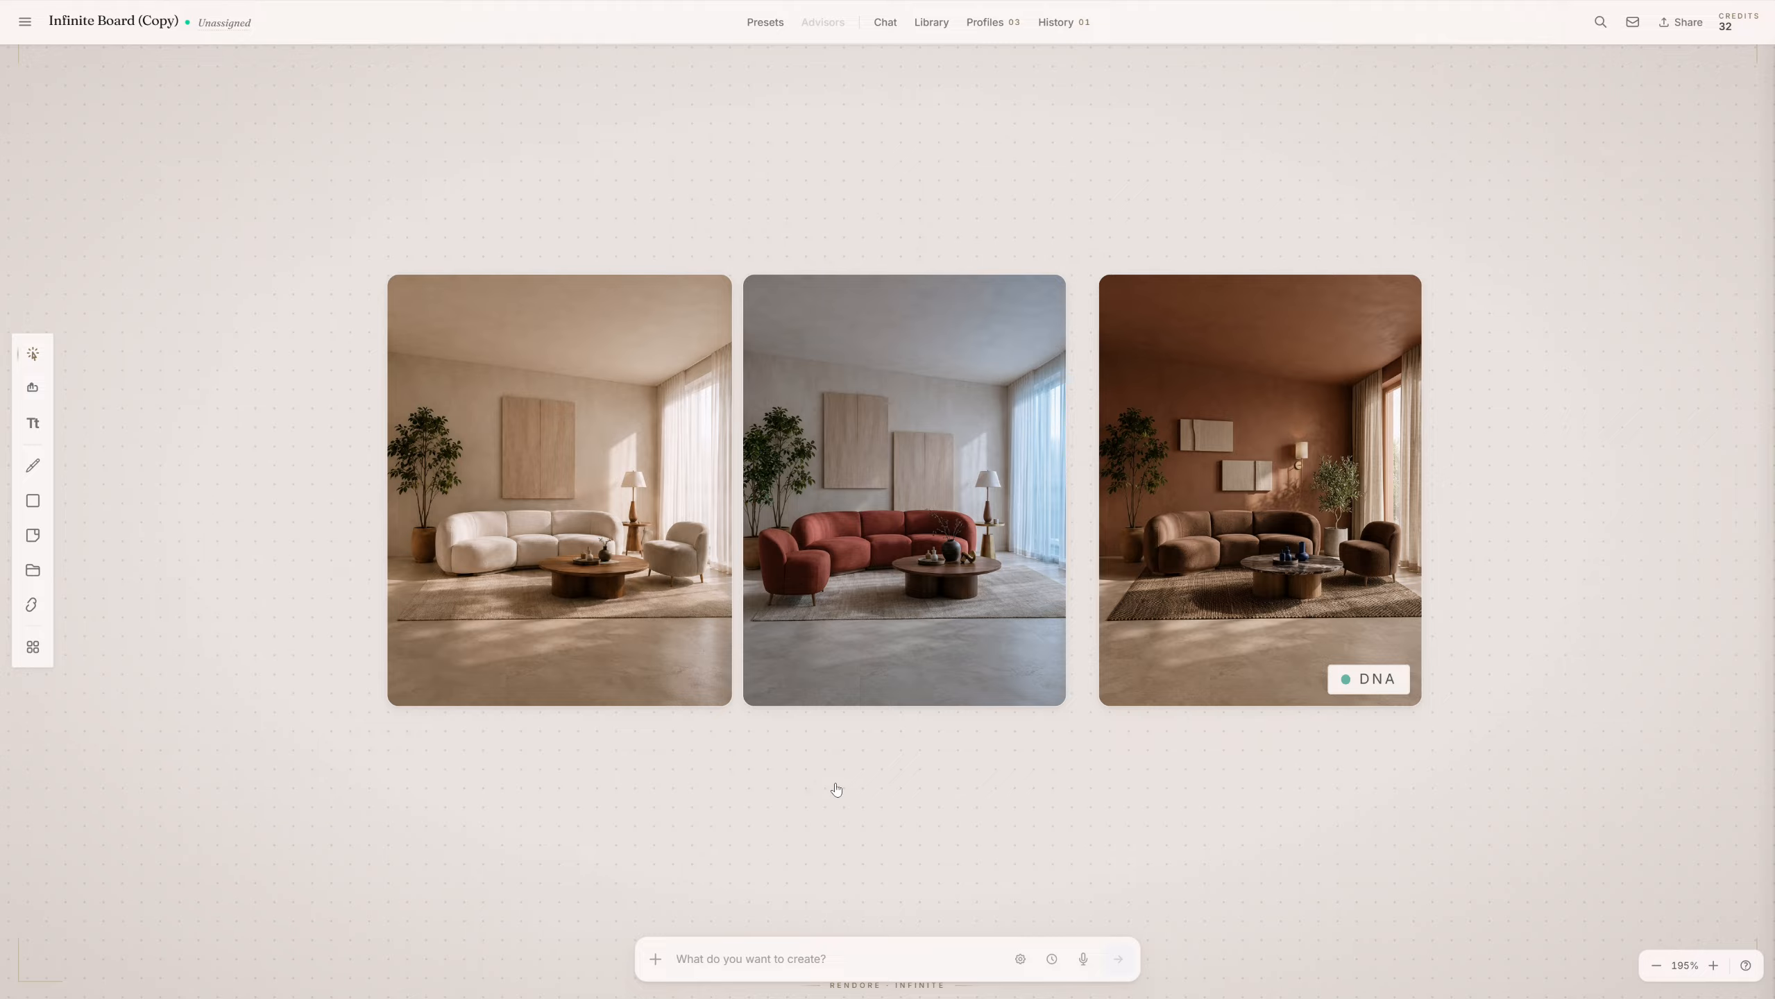
pyautogui.hotkey('ctrl', 'v')
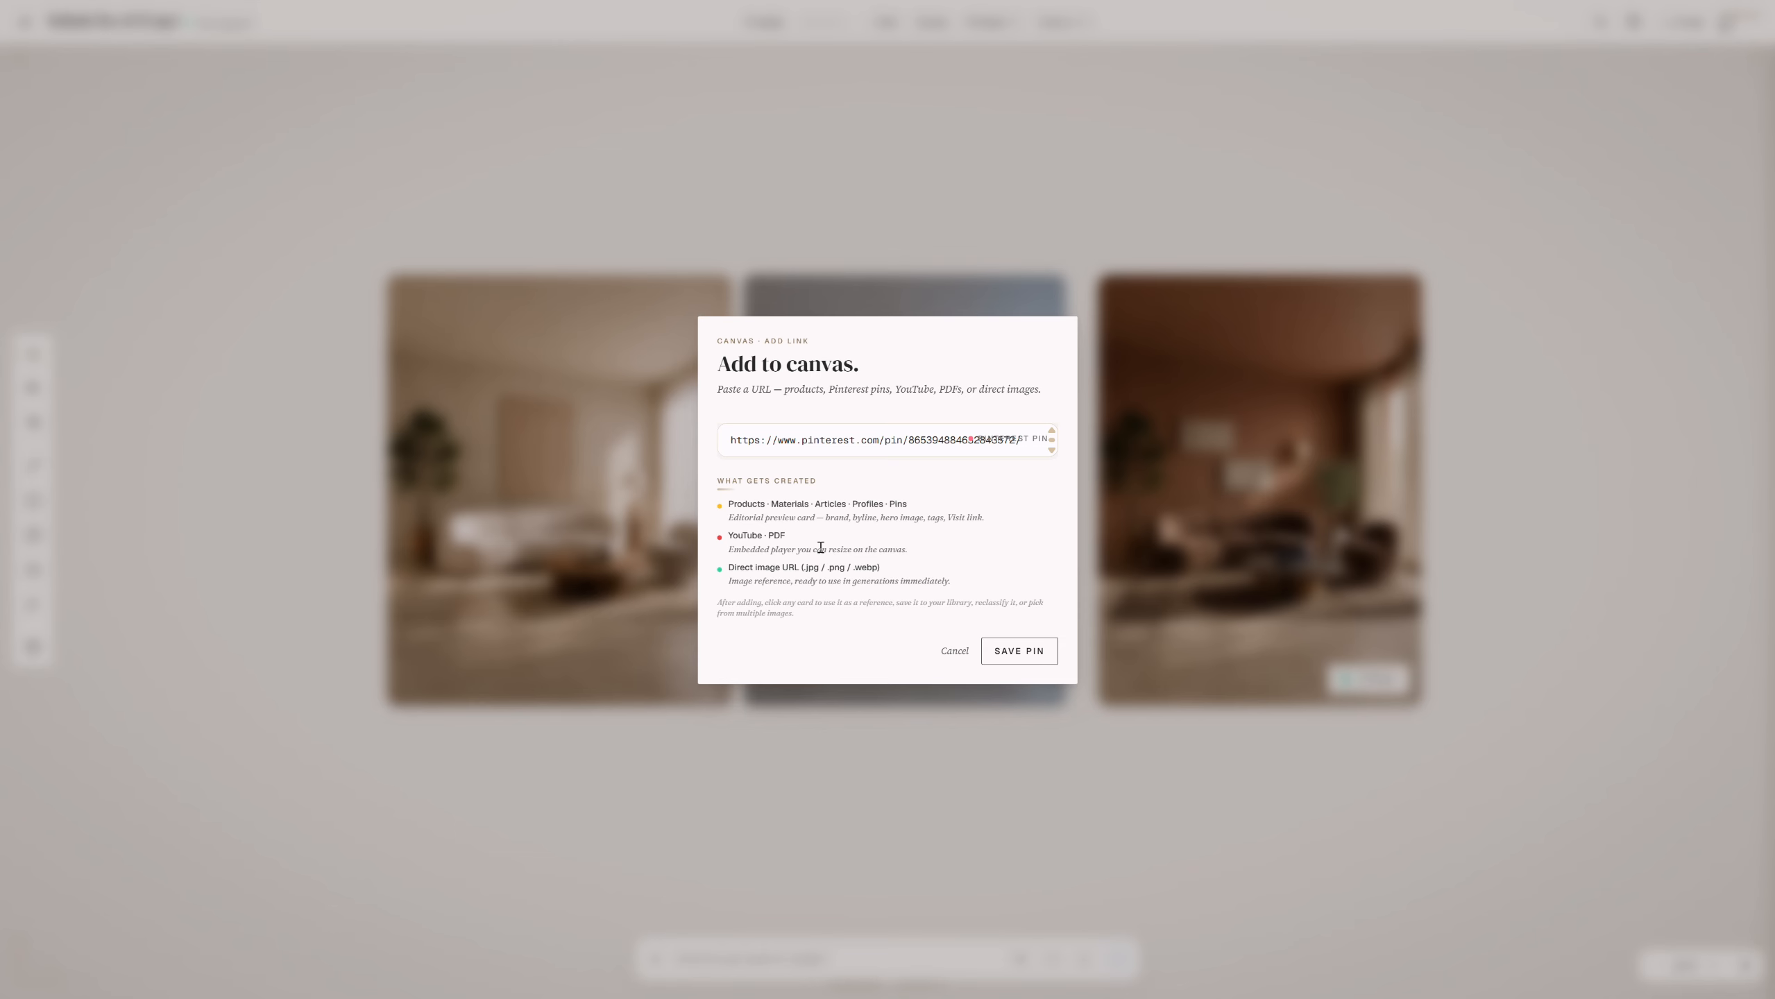
pyautogui.click(1024, 653)
pyautogui.scroll(-4, 1188, 677)
pyautogui.moveTo(930, 699); pyautogui.dragTo(455, 787)
pyautogui.moveTo(1256, 793); pyautogui.dragTo(1163, 697)
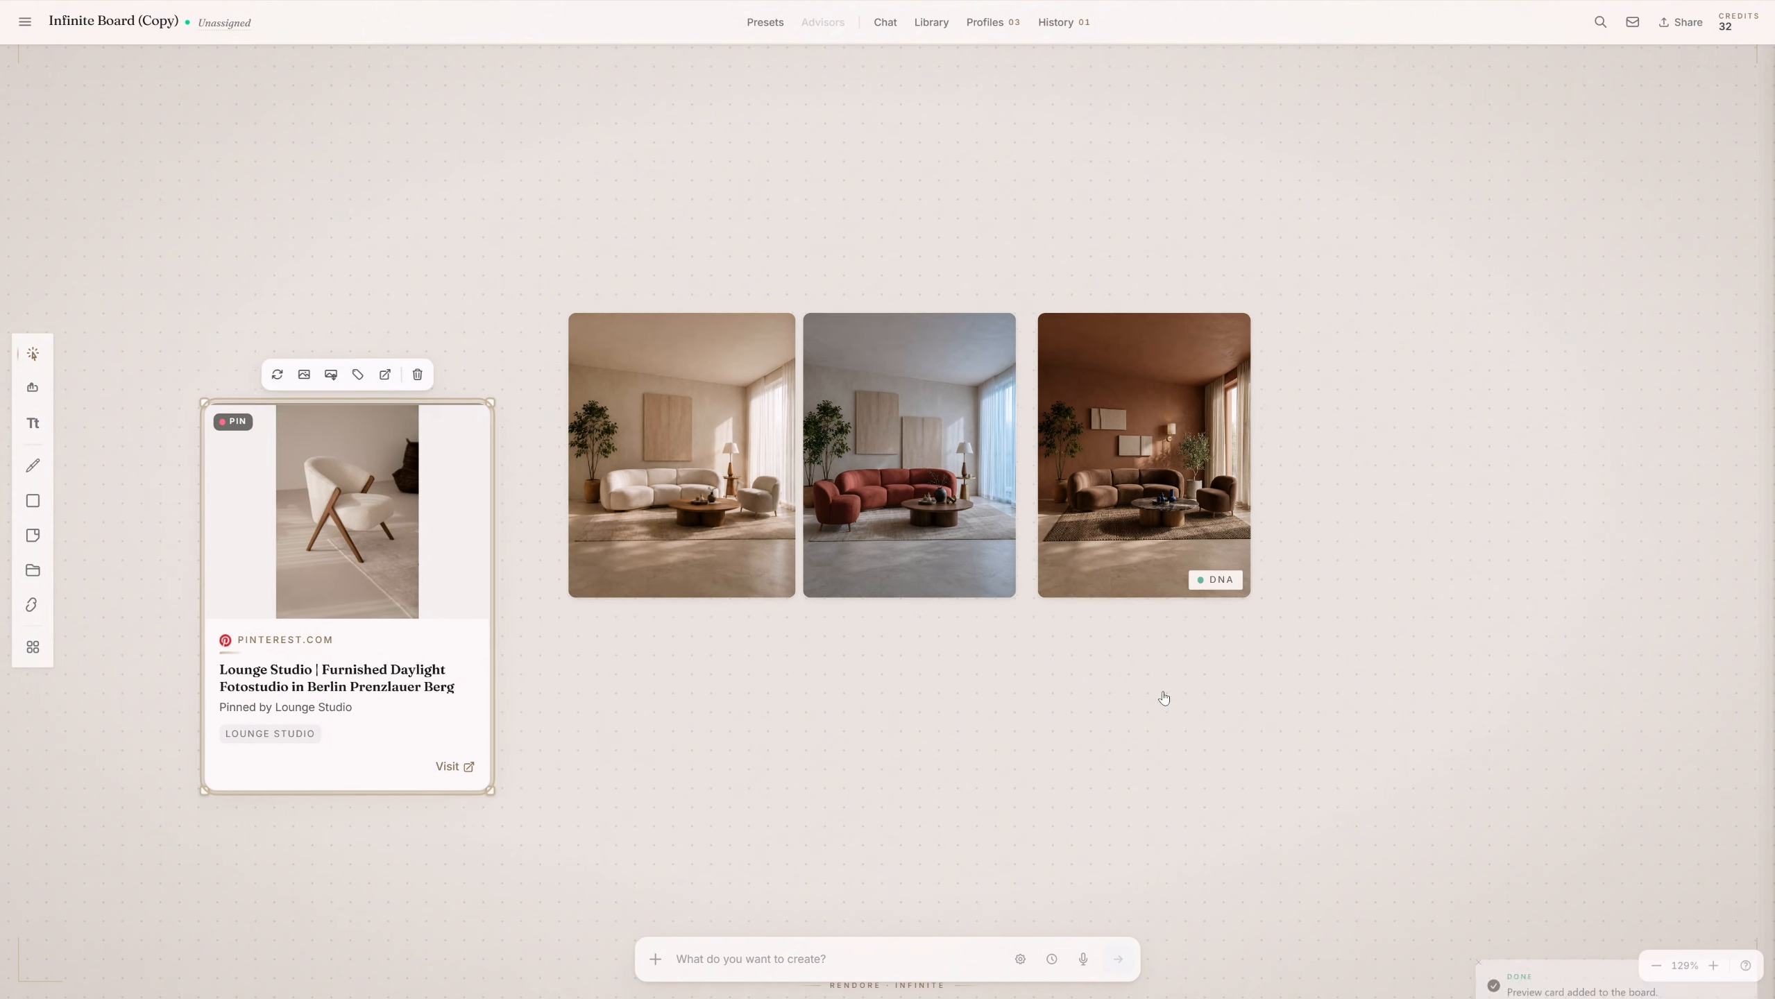
pyautogui.scroll(-1, 1163, 697)
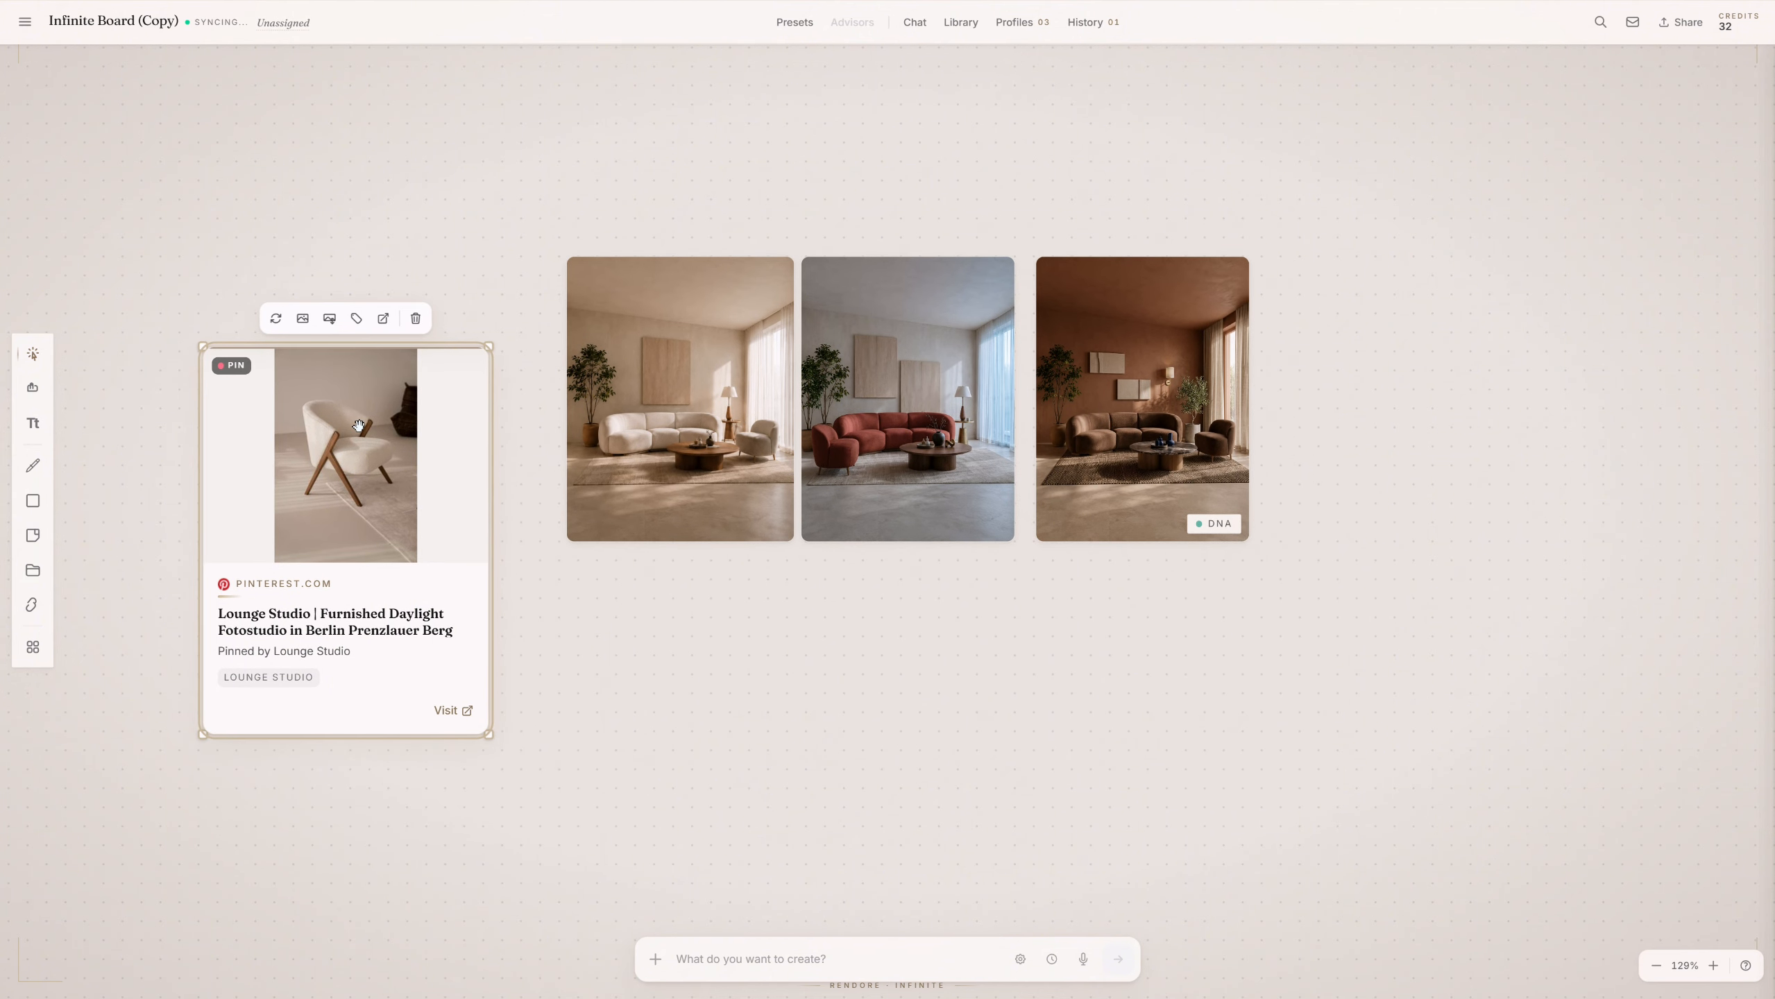
# Shrink the chair pin card and extract its picture as a reference image, placed below the beige living room image.
pyautogui.moveTo(489, 346); pyautogui.dragTo(427, 451)
pyautogui.click(299, 424)
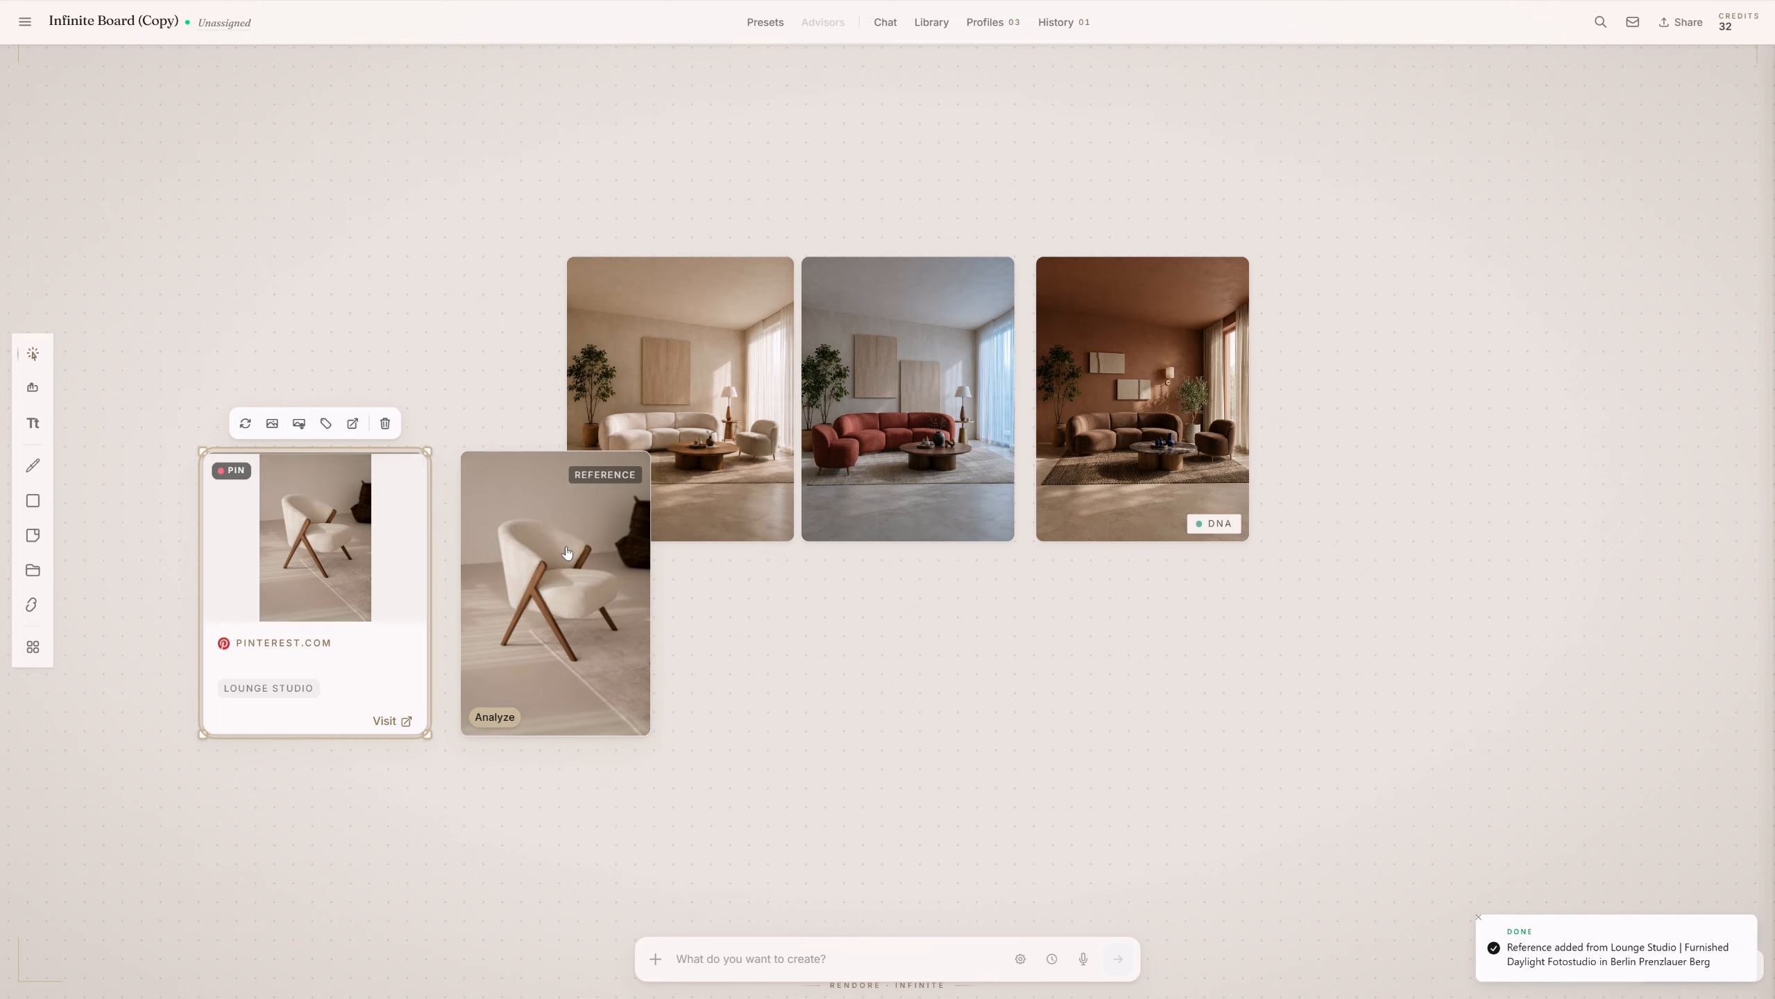
pyautogui.click(915, 653)
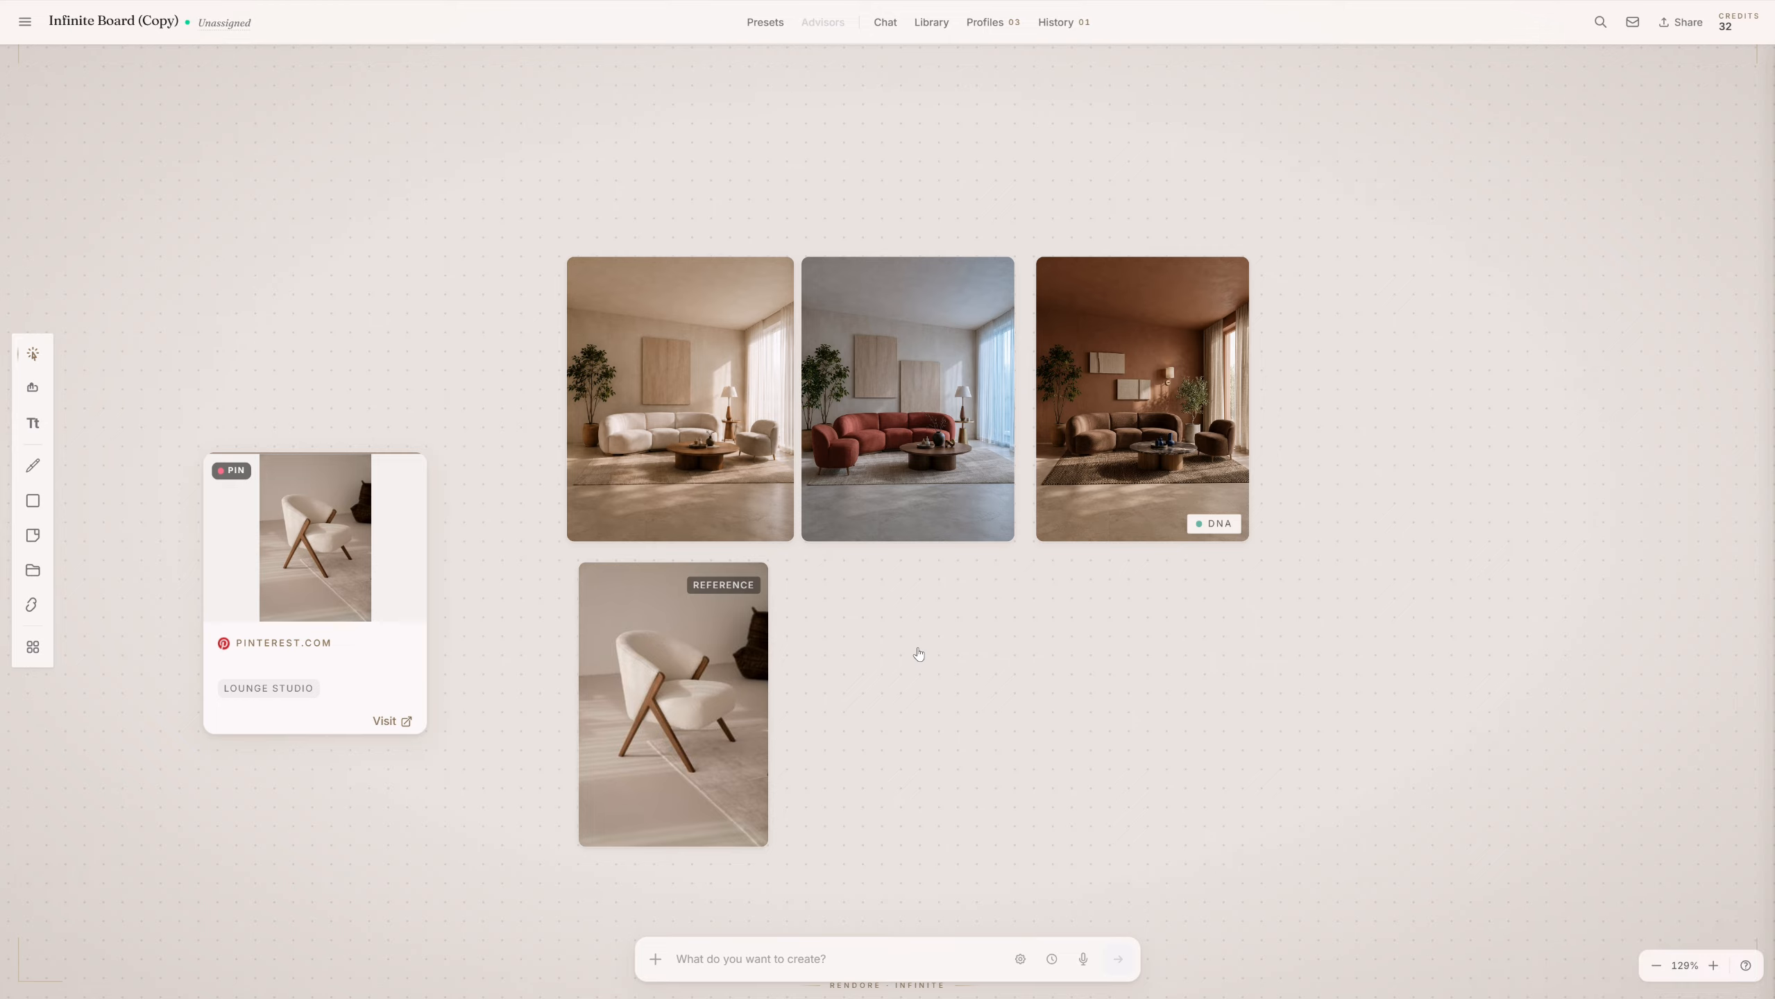
# Open the beige living room image in the editor and view the board images available as references.
pyautogui.click(697, 456)
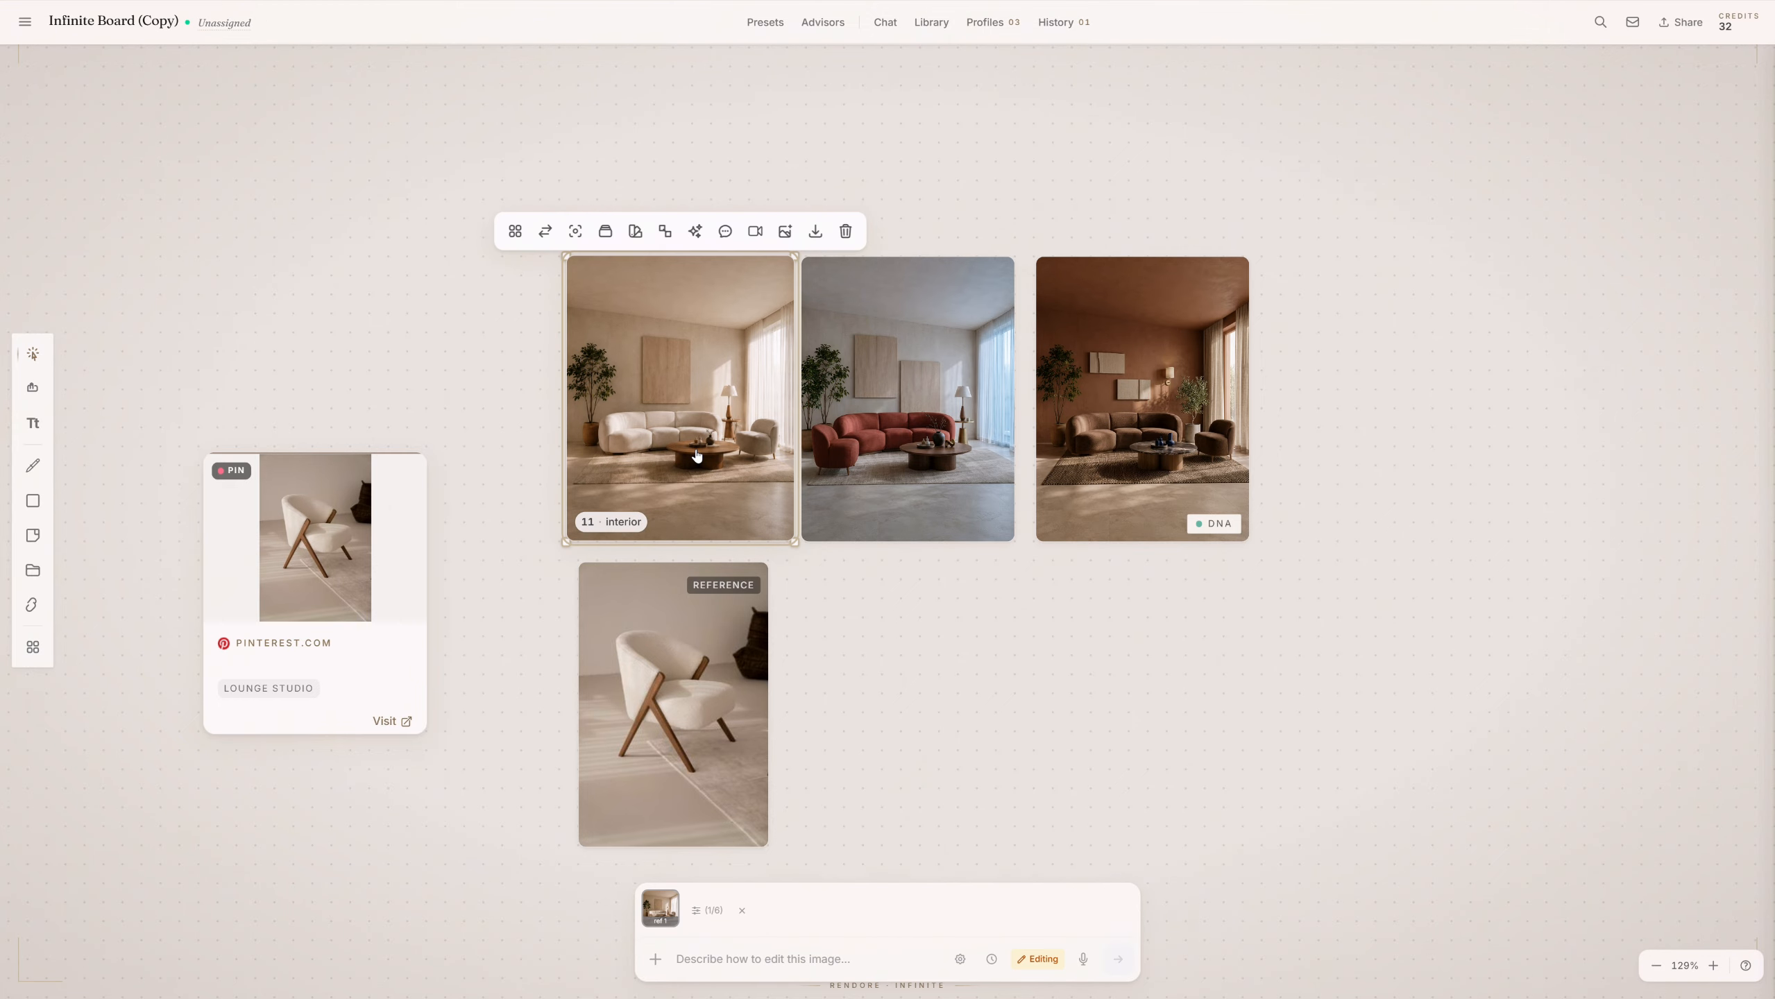
pyautogui.doubleClick(697, 456)
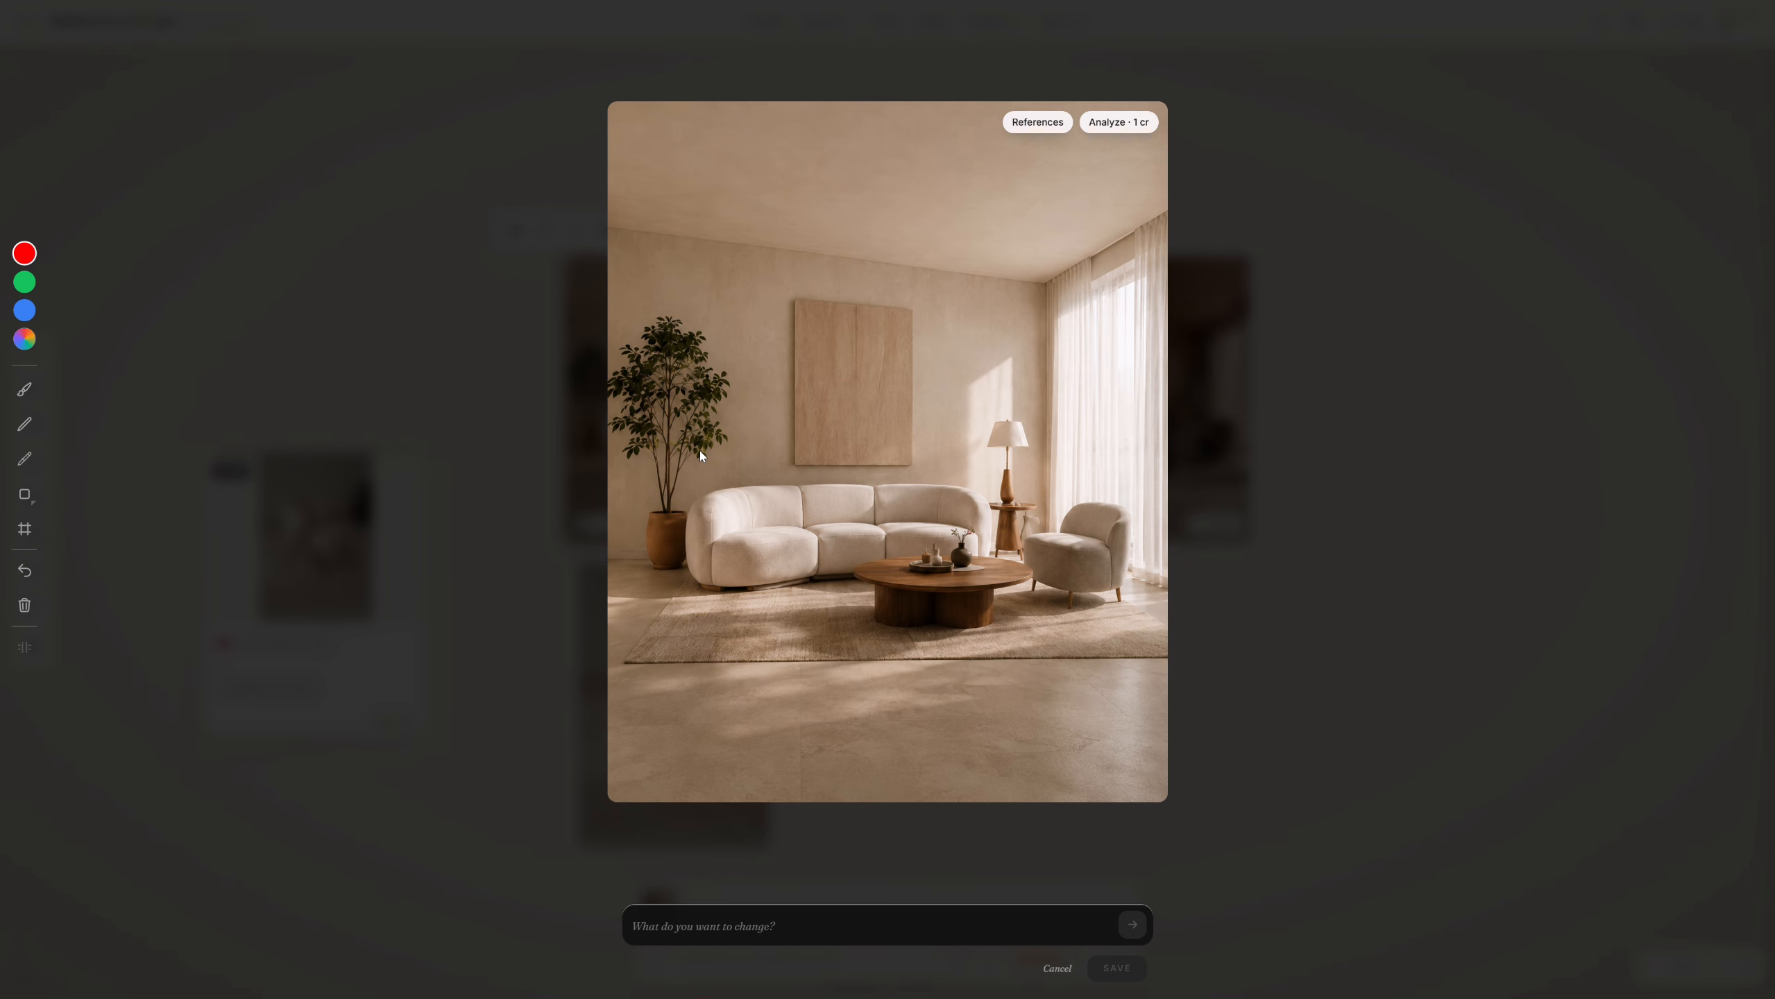
pyautogui.click(1039, 120)
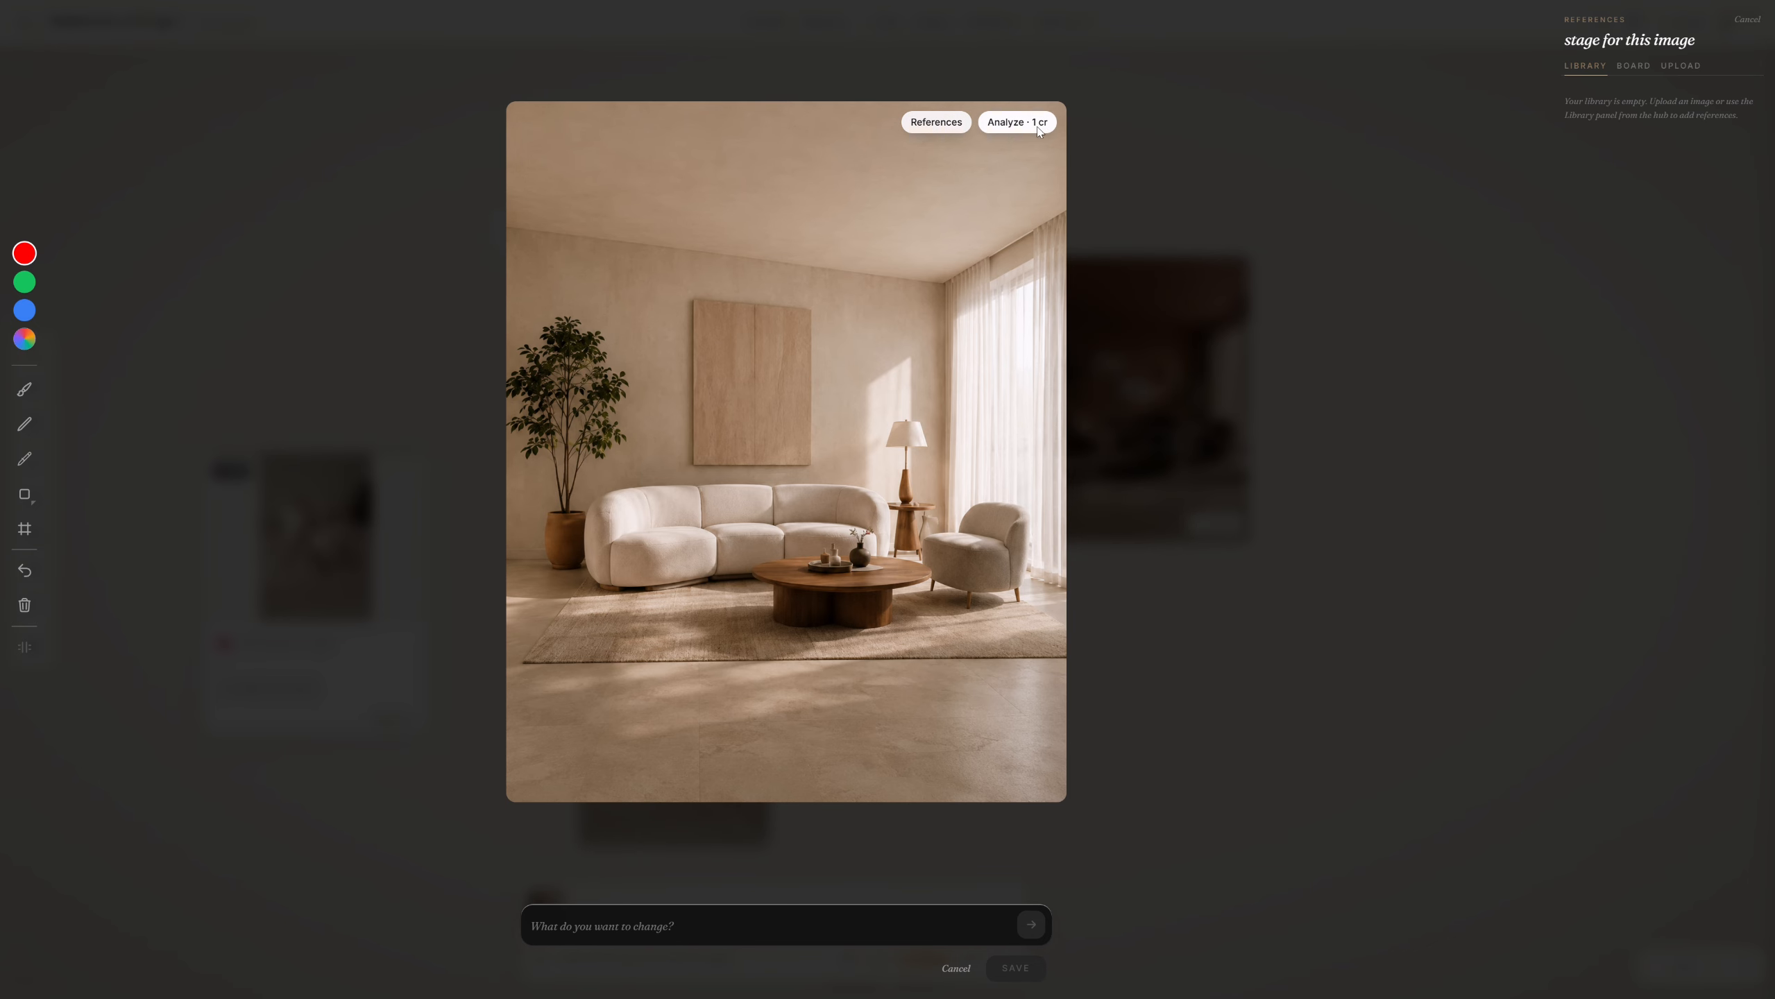
pyautogui.click(1634, 68)
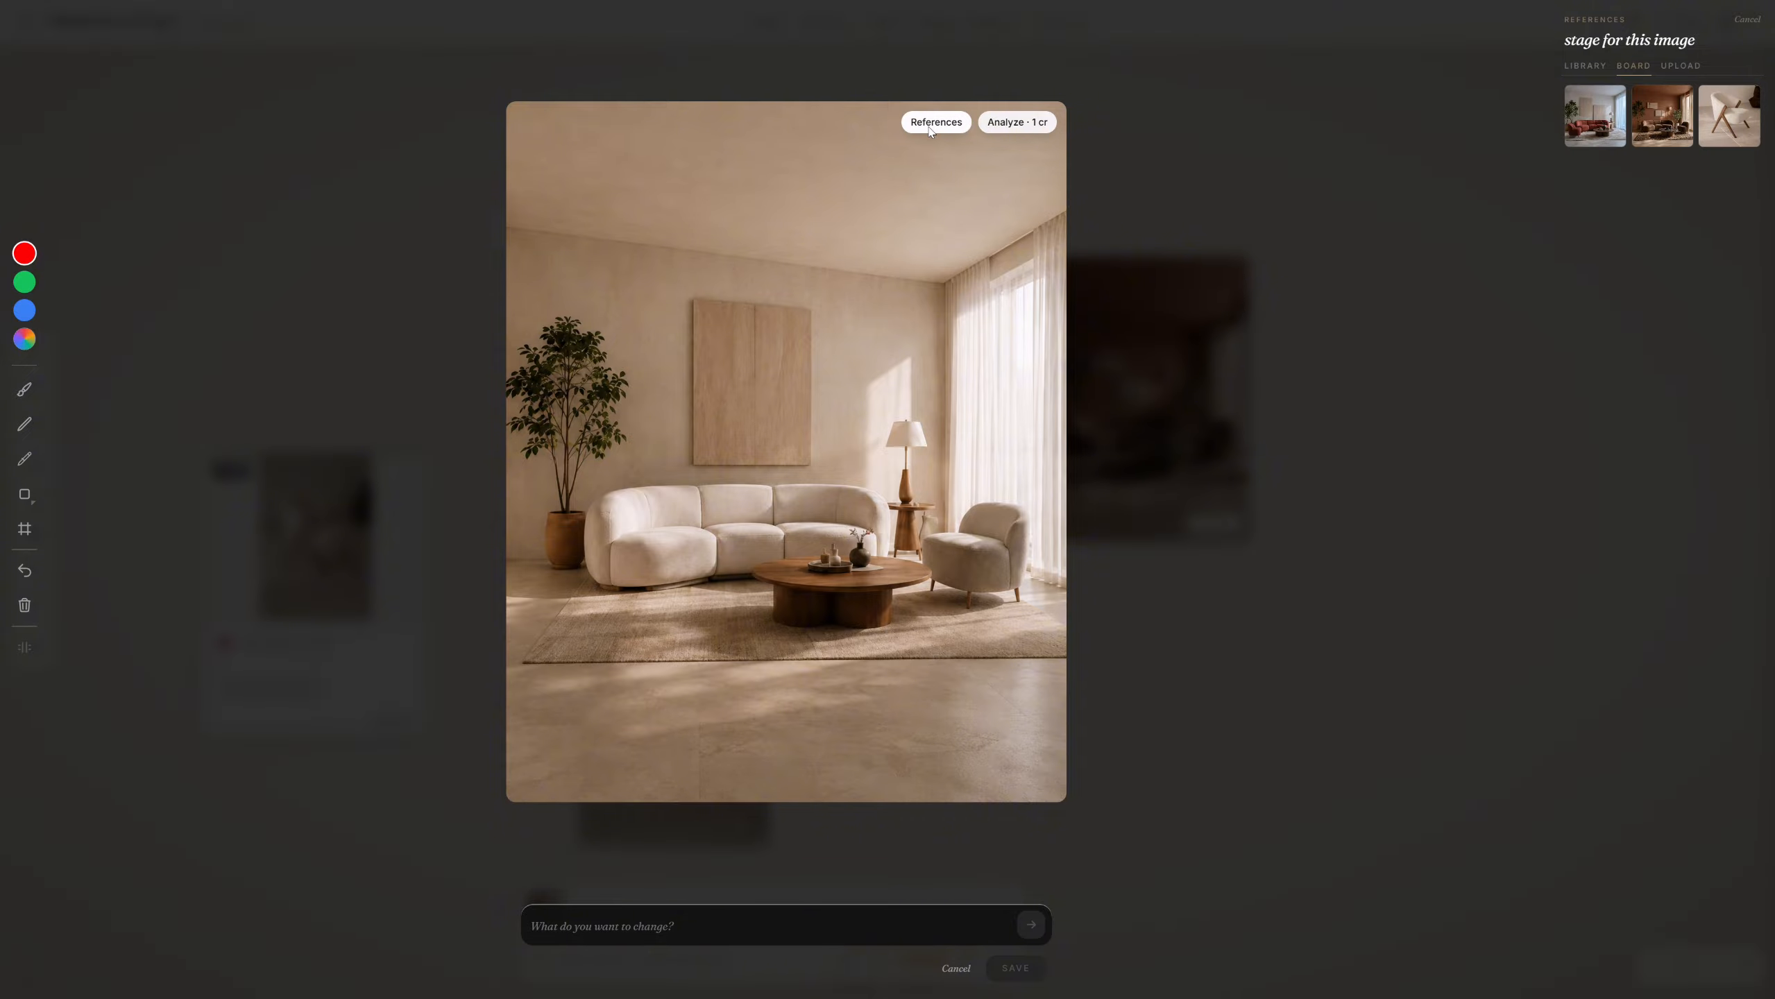
# Analyze the living room image and list its detected elements in Objects mode.
pyautogui.click(1031, 123)
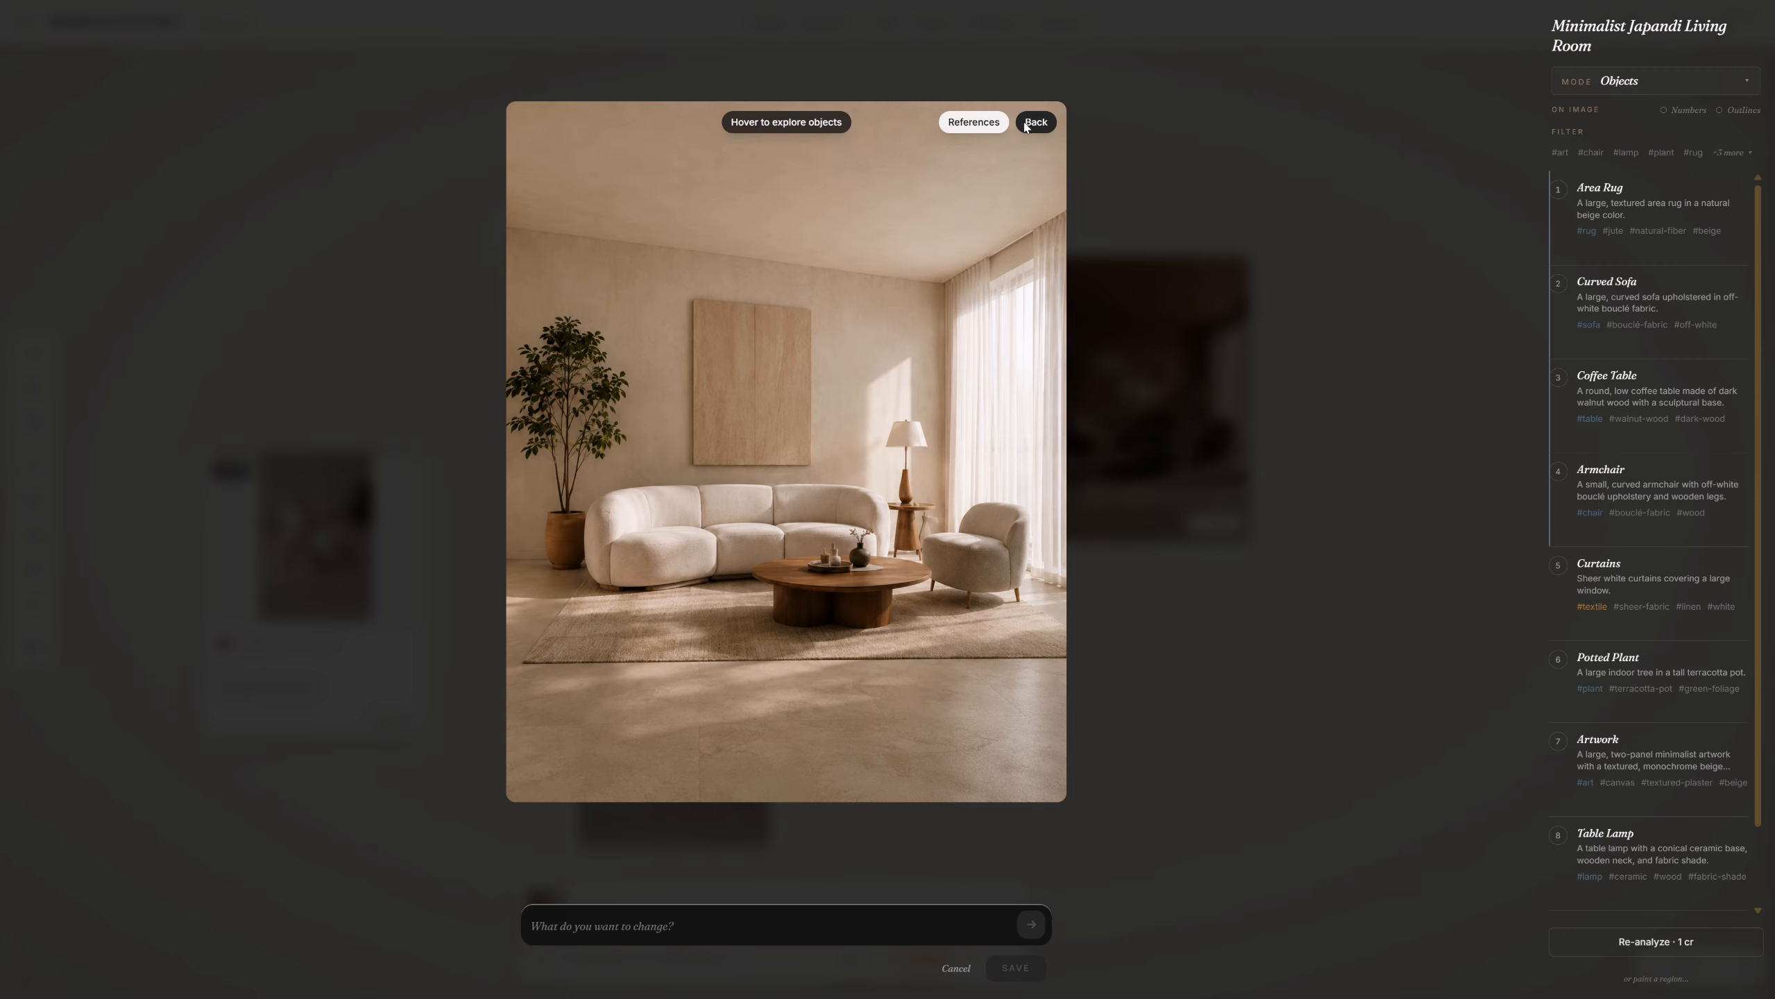
pyautogui.click(1616, 83)
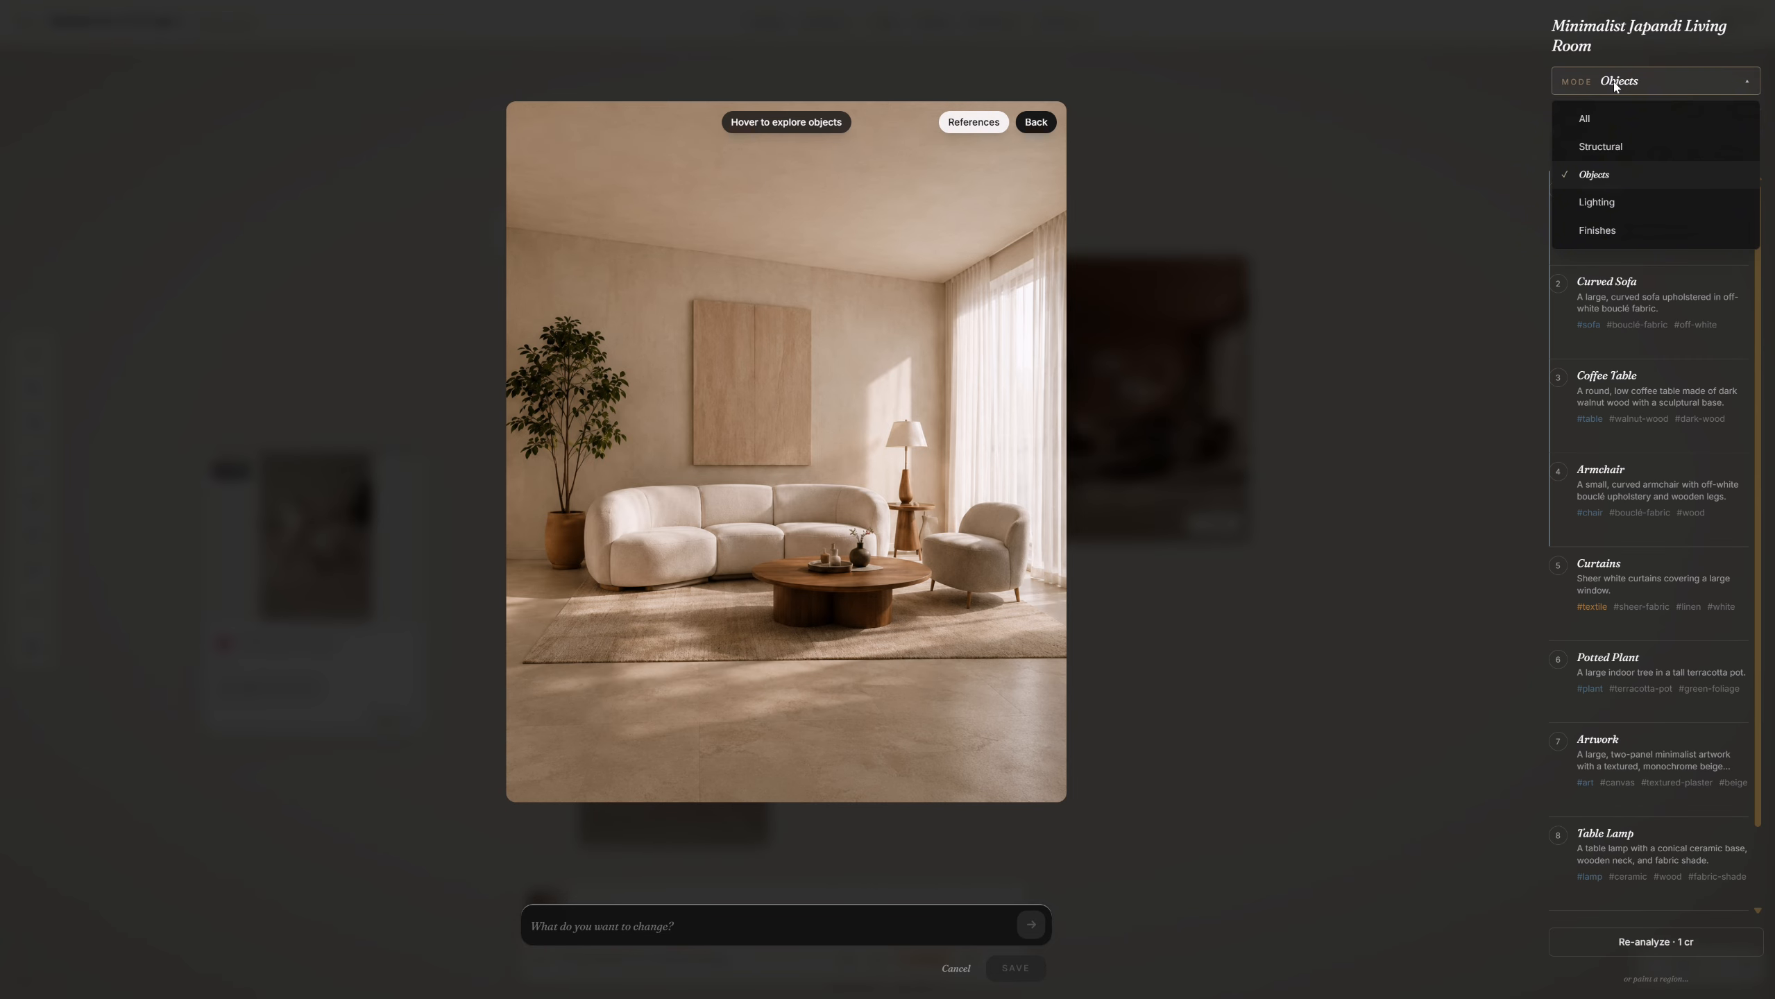
pyautogui.click(1603, 177)
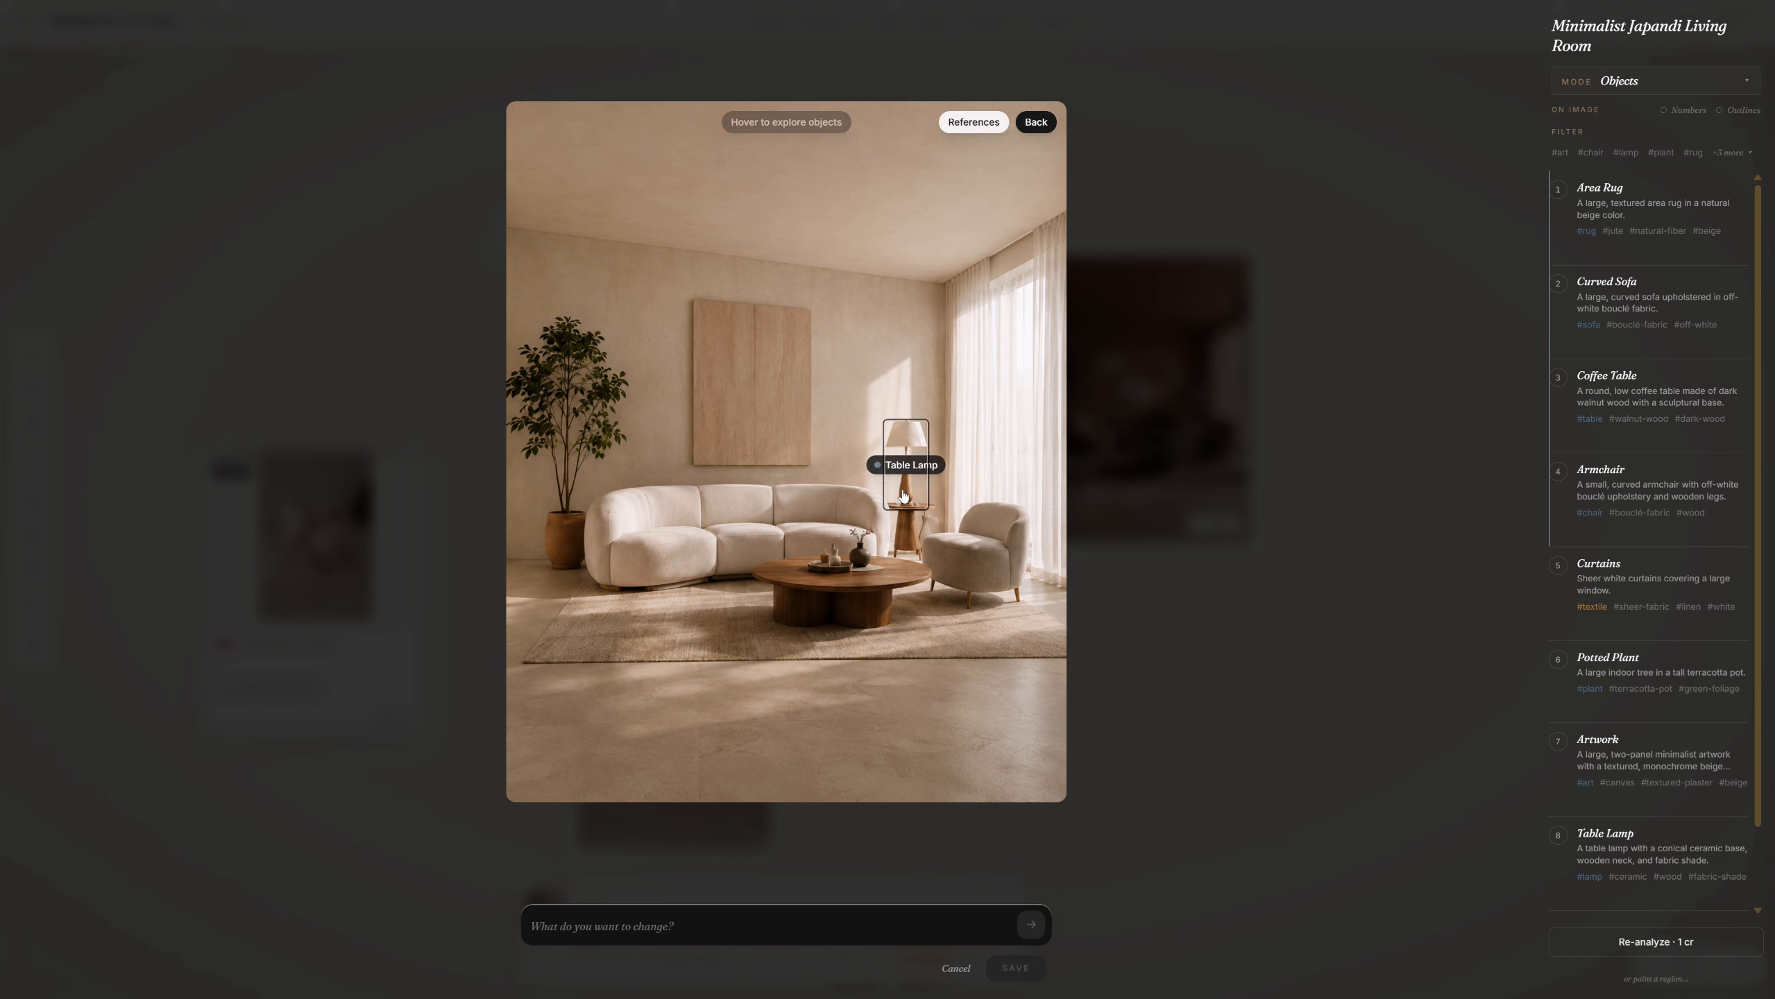
# Replace the armchair using the board's chair picture as primary reference, with Keep scale preserved and the prompt "replace chair".
pyautogui.click(979, 568)
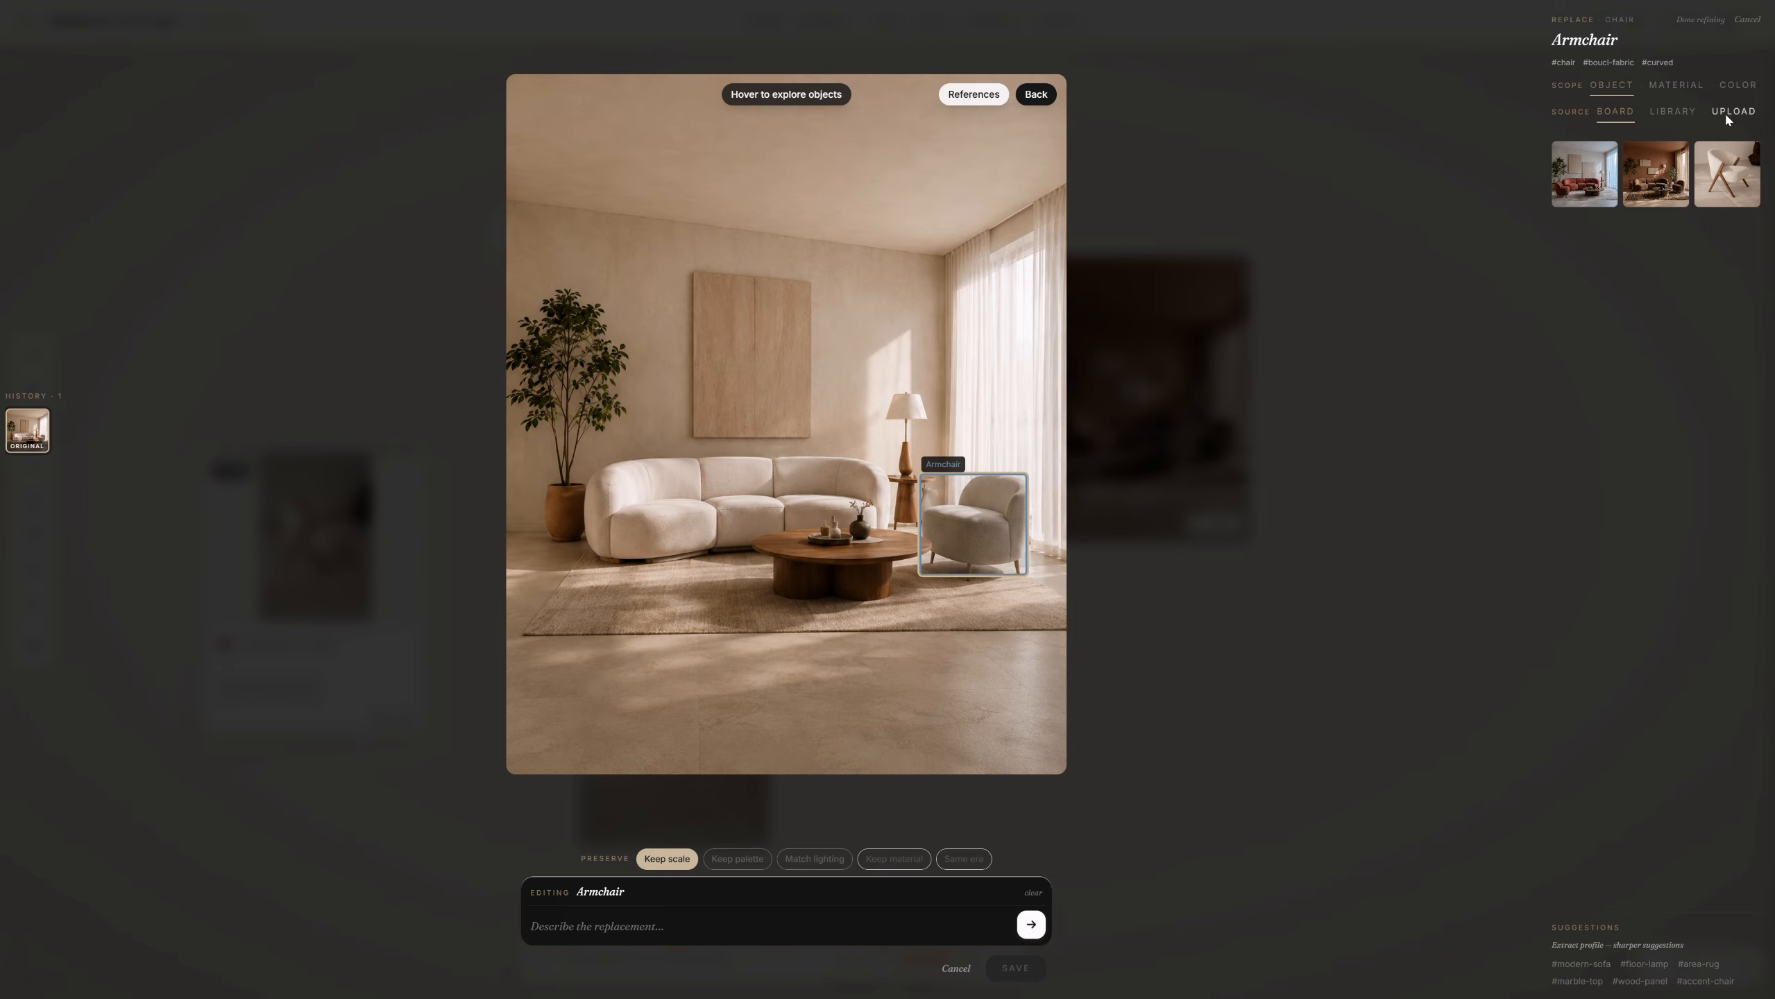
pyautogui.click(1724, 175)
pyautogui.click(713, 929)
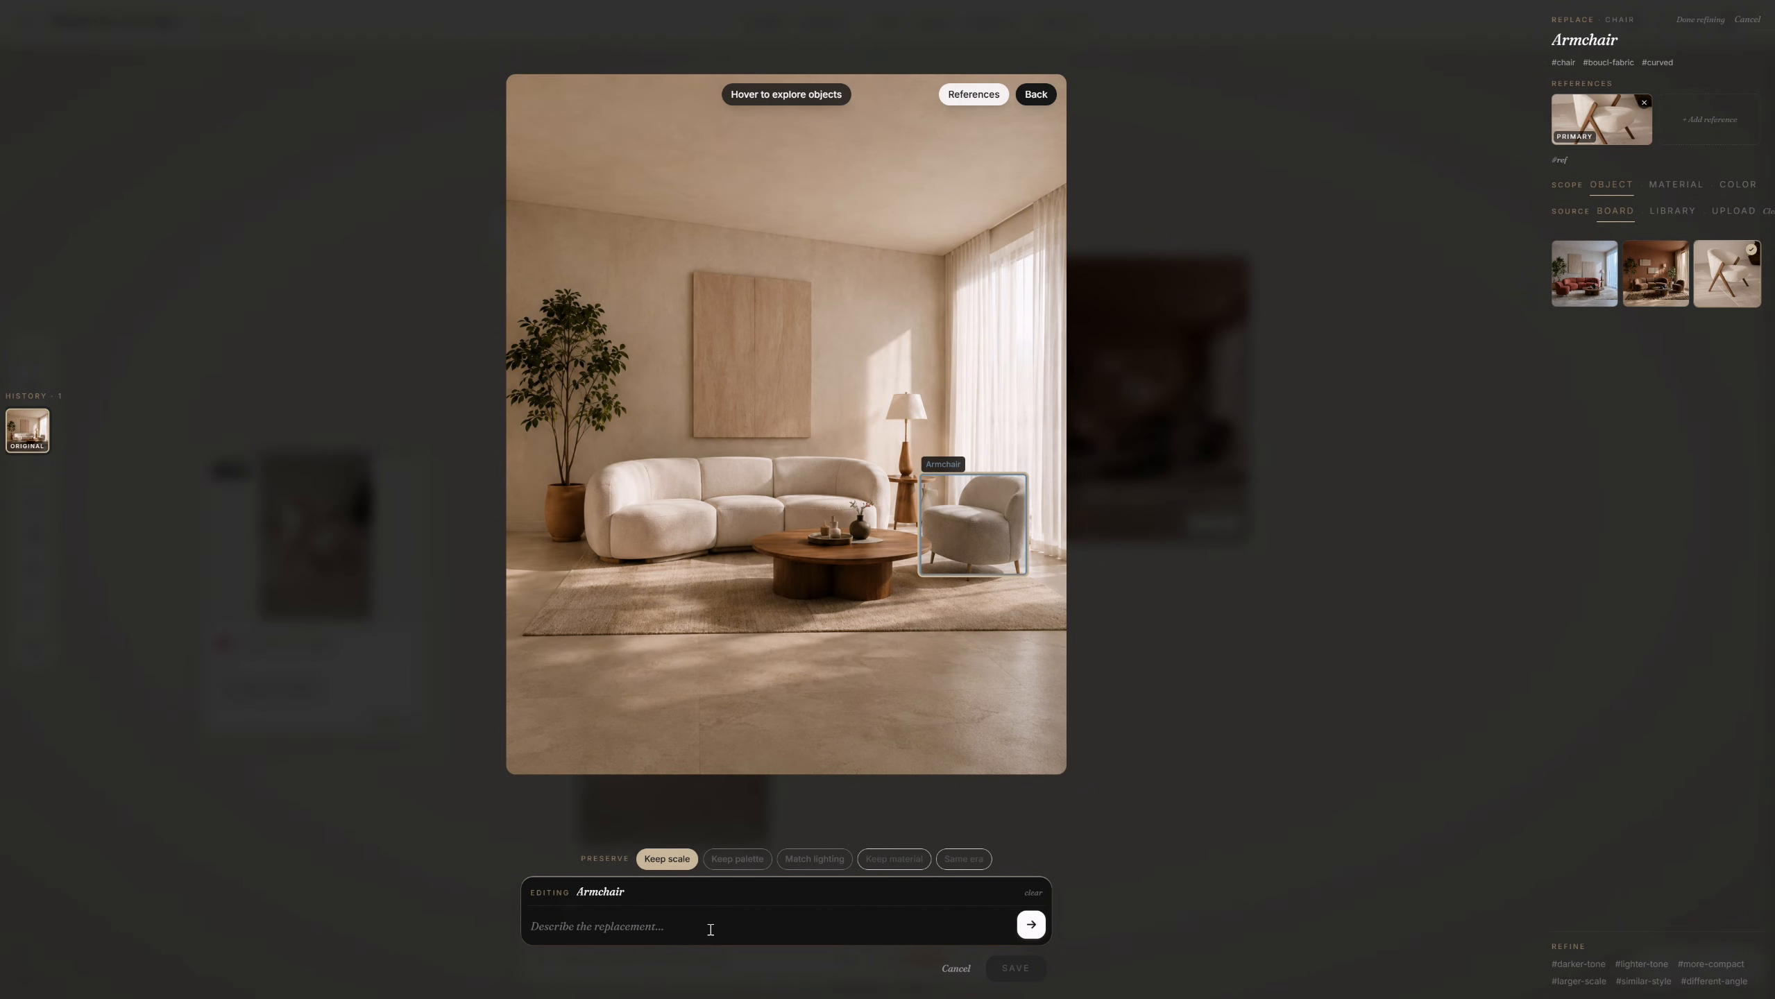
pyautogui.write('replace chair')
pyautogui.click(1046, 927)
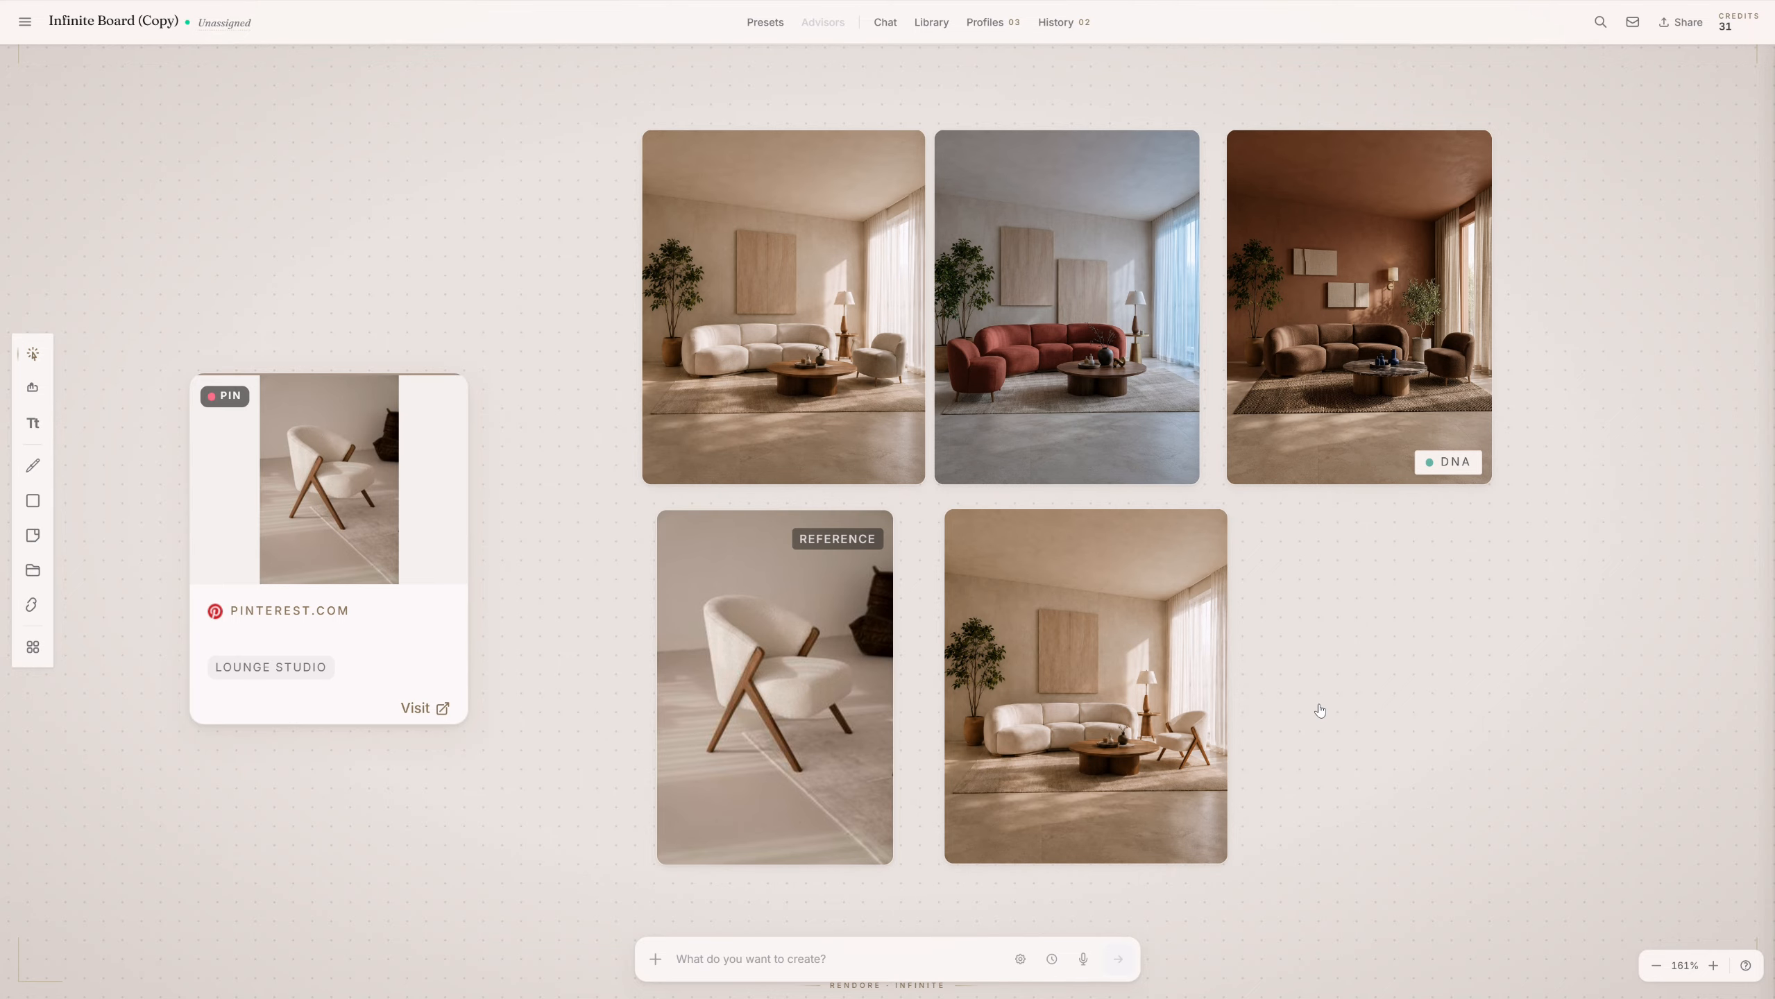
# Widen the spacing between the chair reference and the newly generated living room image in the lower row.
pyautogui.scroll(-4, 1319, 710)
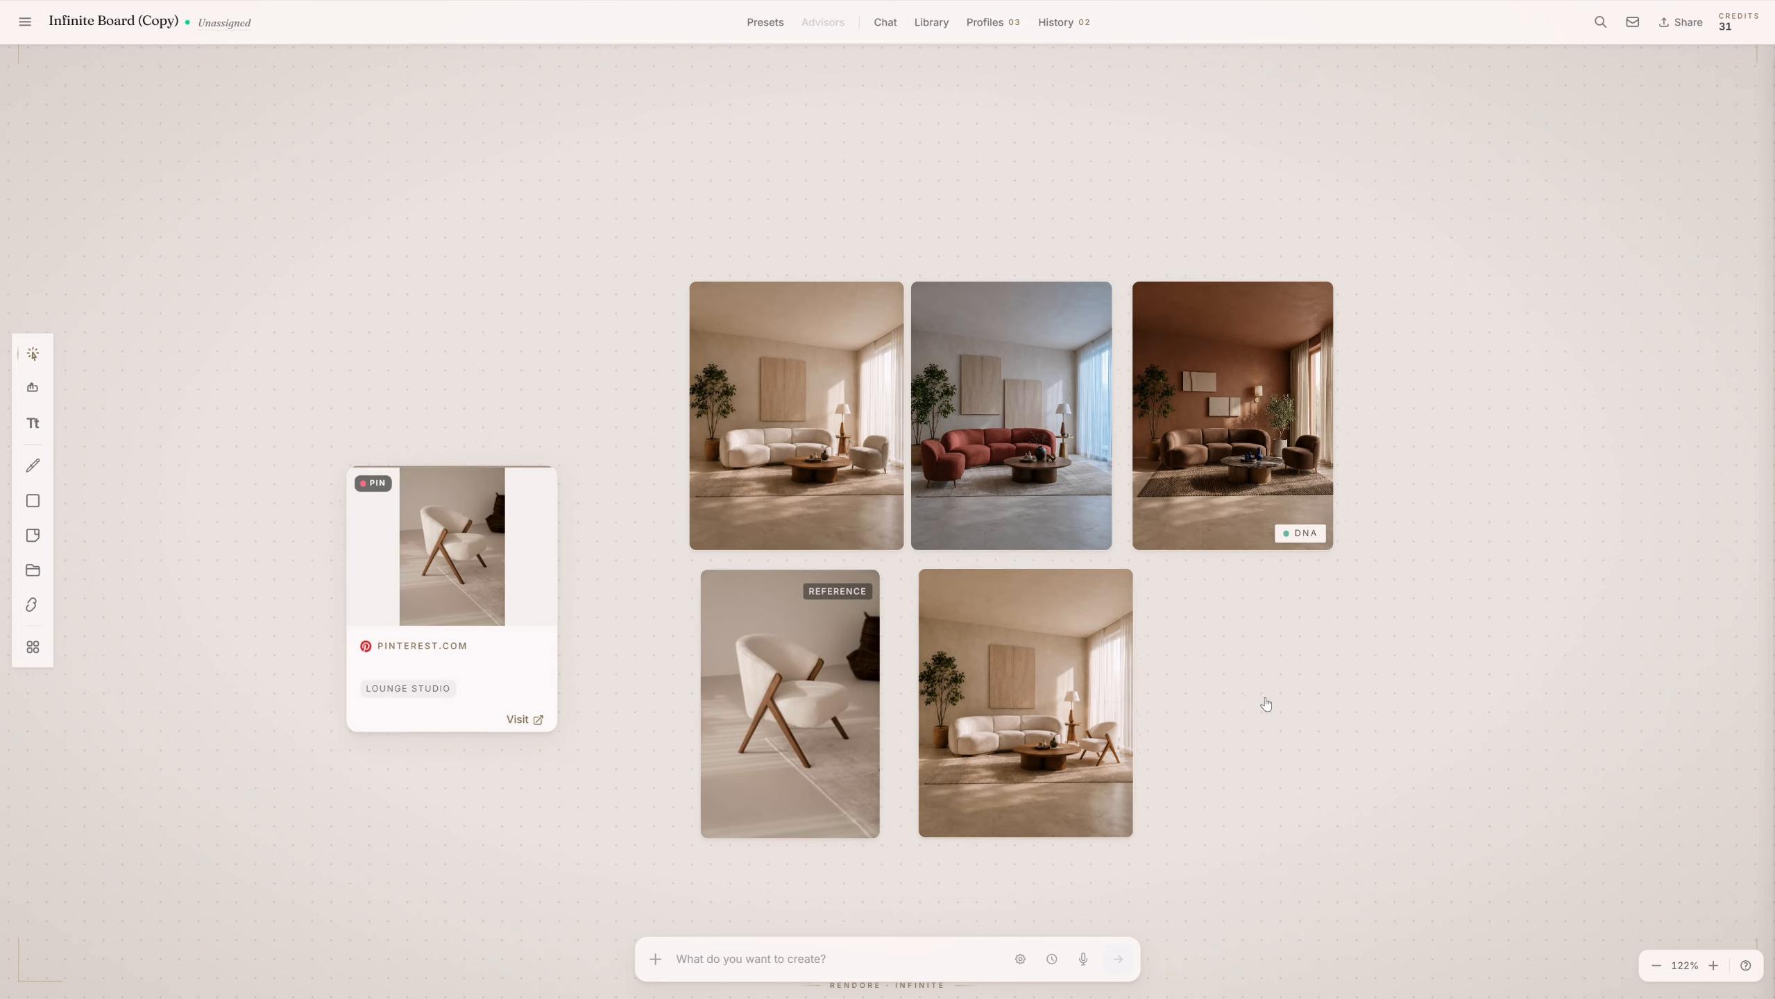
pyautogui.click(755, 690)
pyautogui.click(882, 694)
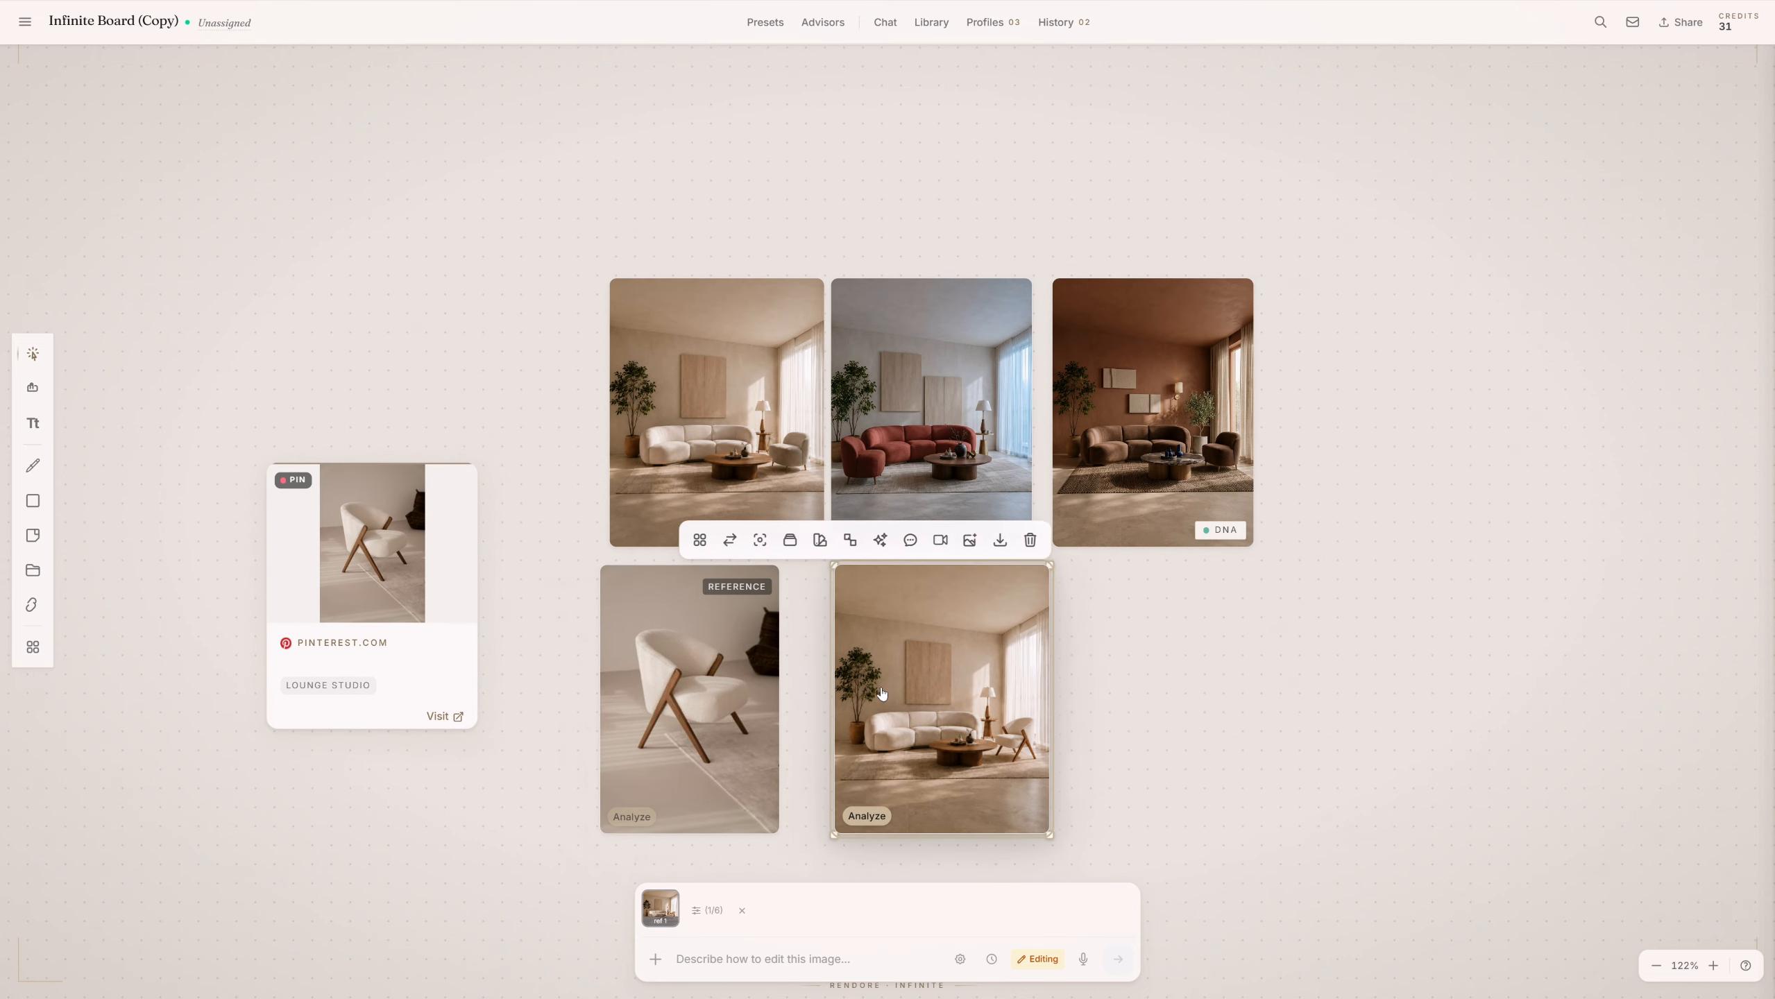
pyautogui.click(1159, 703)
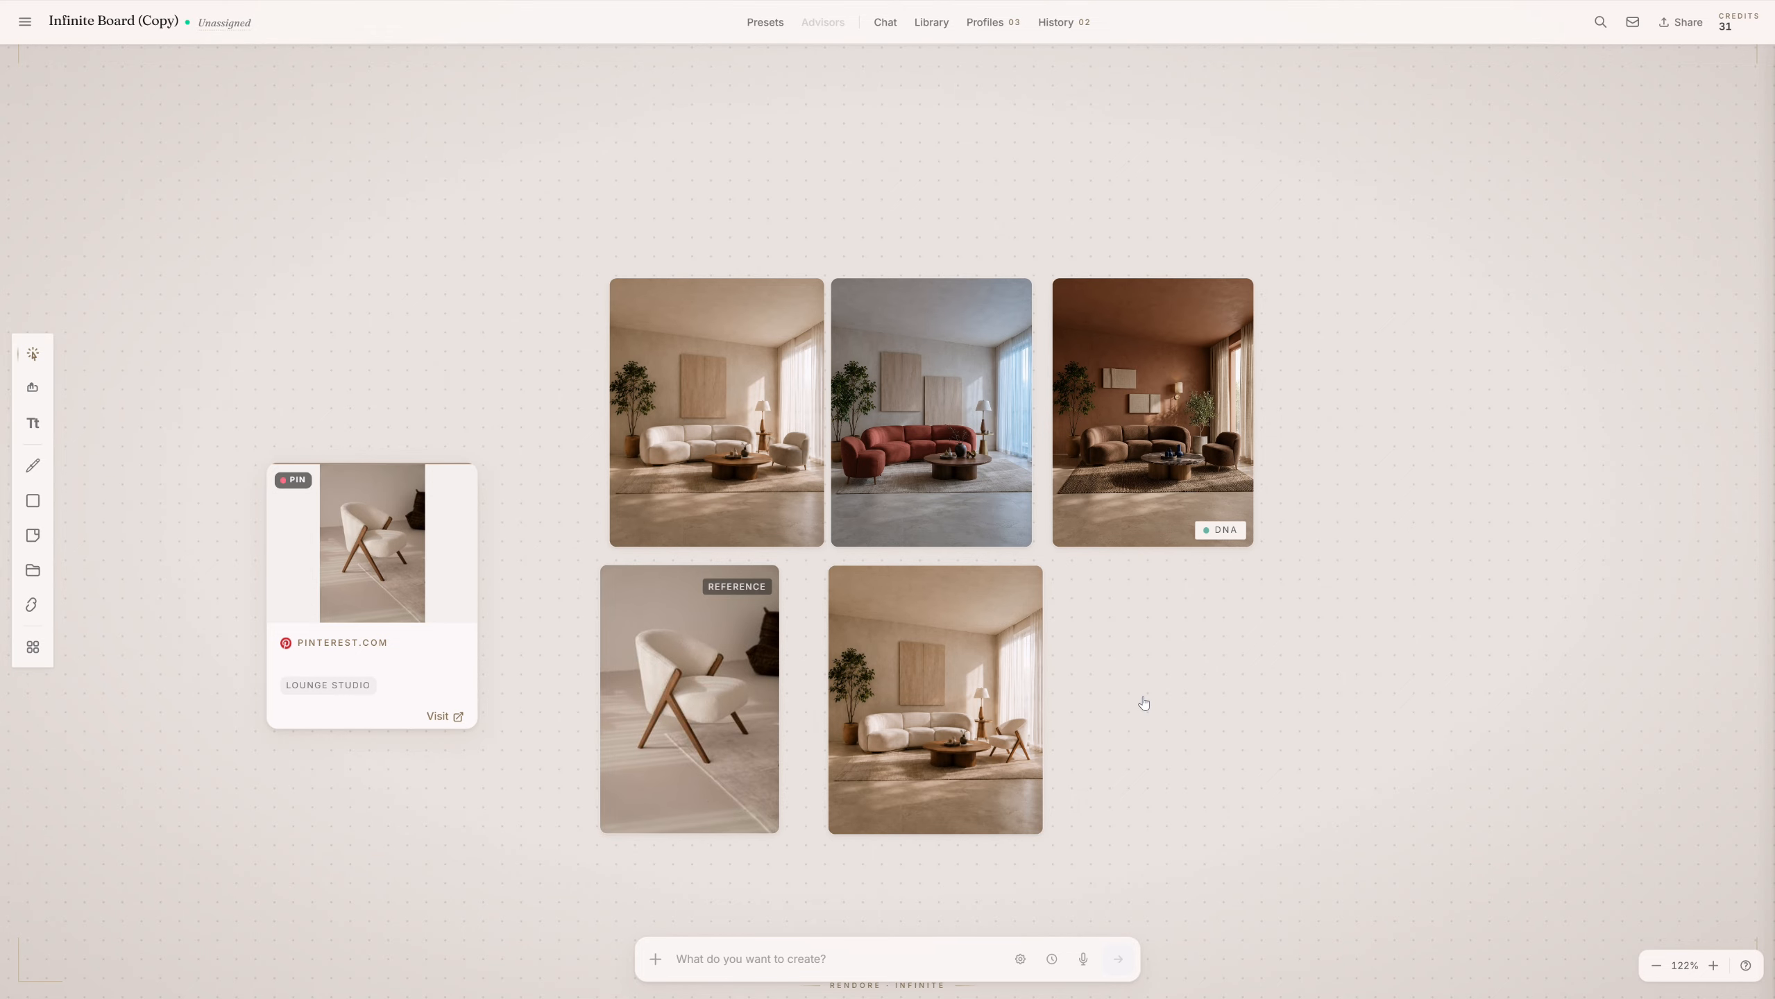
# Select the living room image with the replaced chair and show the Interior prompt presets in the Presentation category.
pyautogui.click(996, 709)
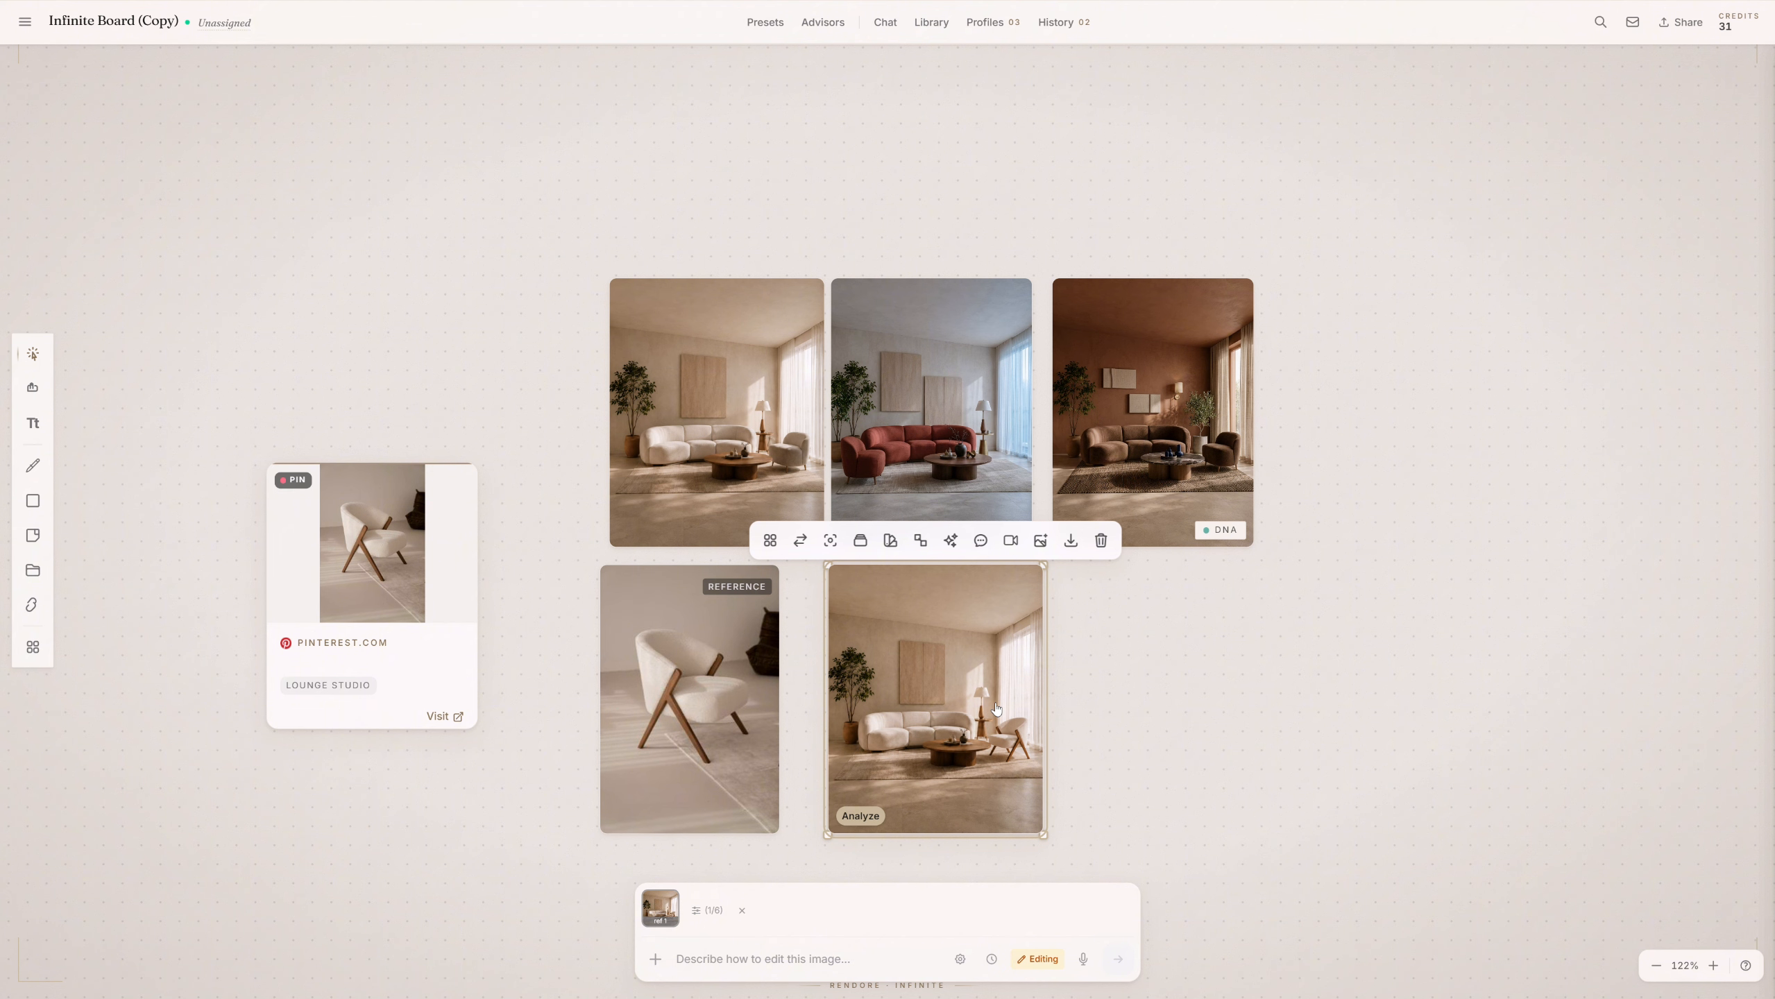
pyautogui.click(860, 540)
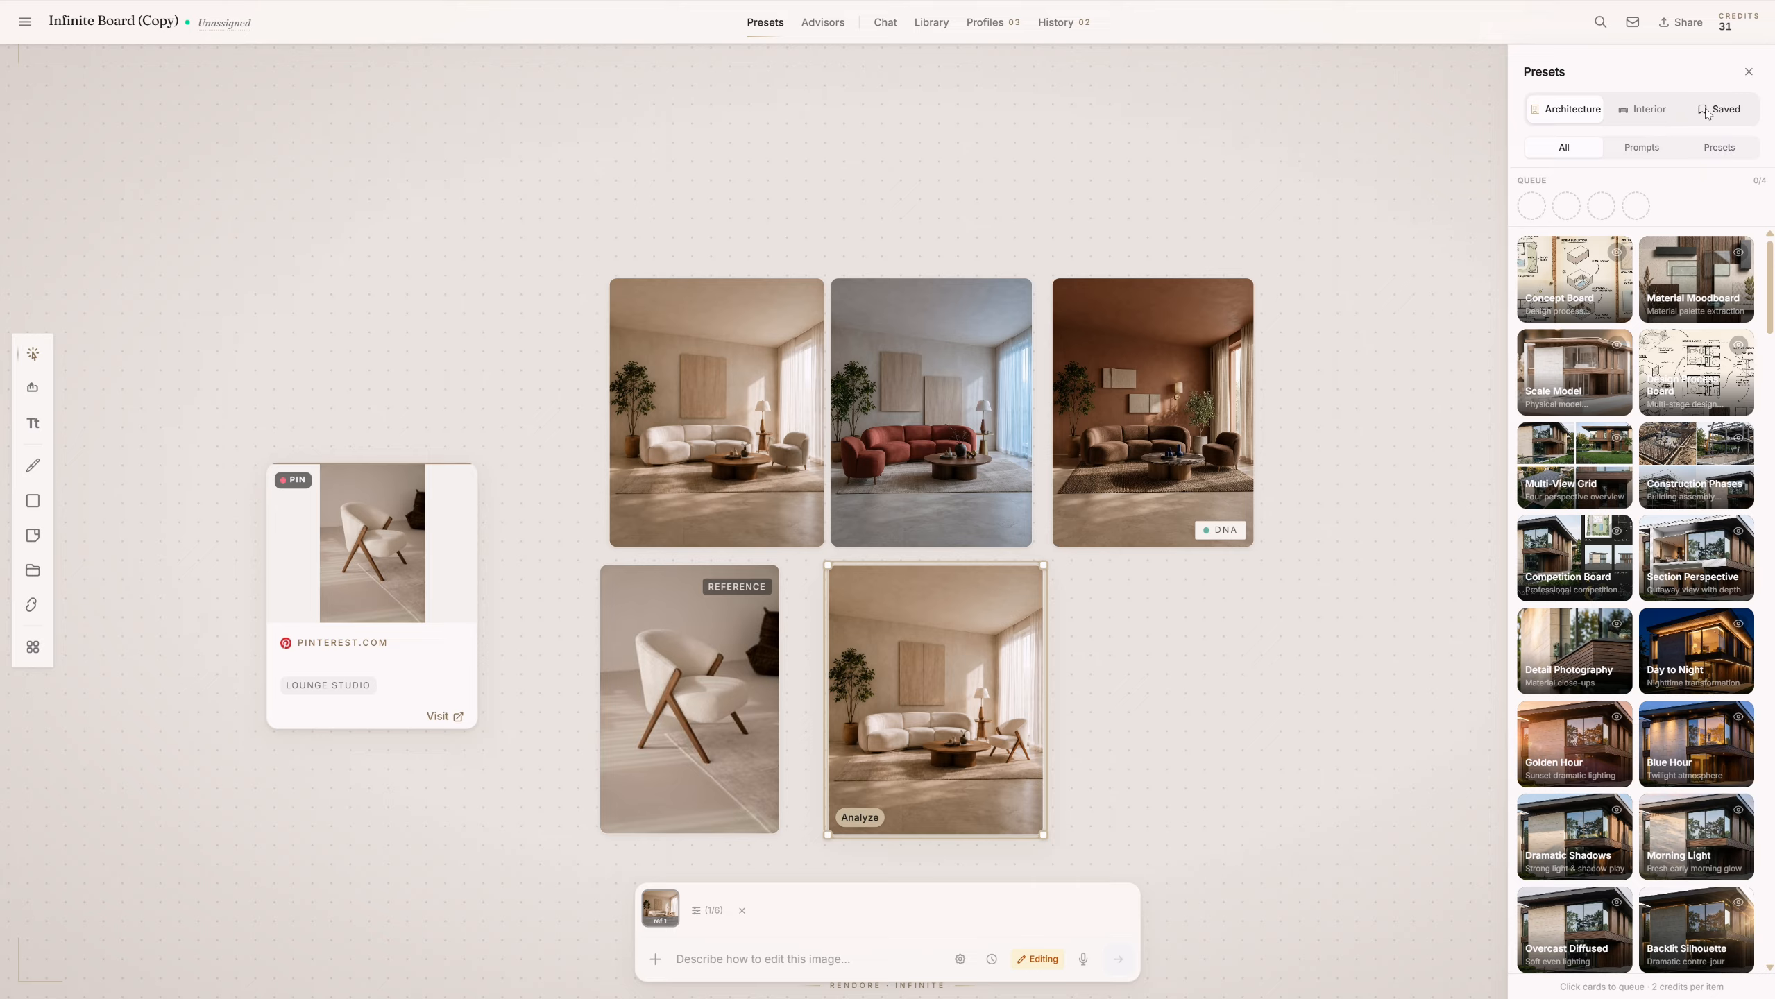
pyautogui.click(1636, 112)
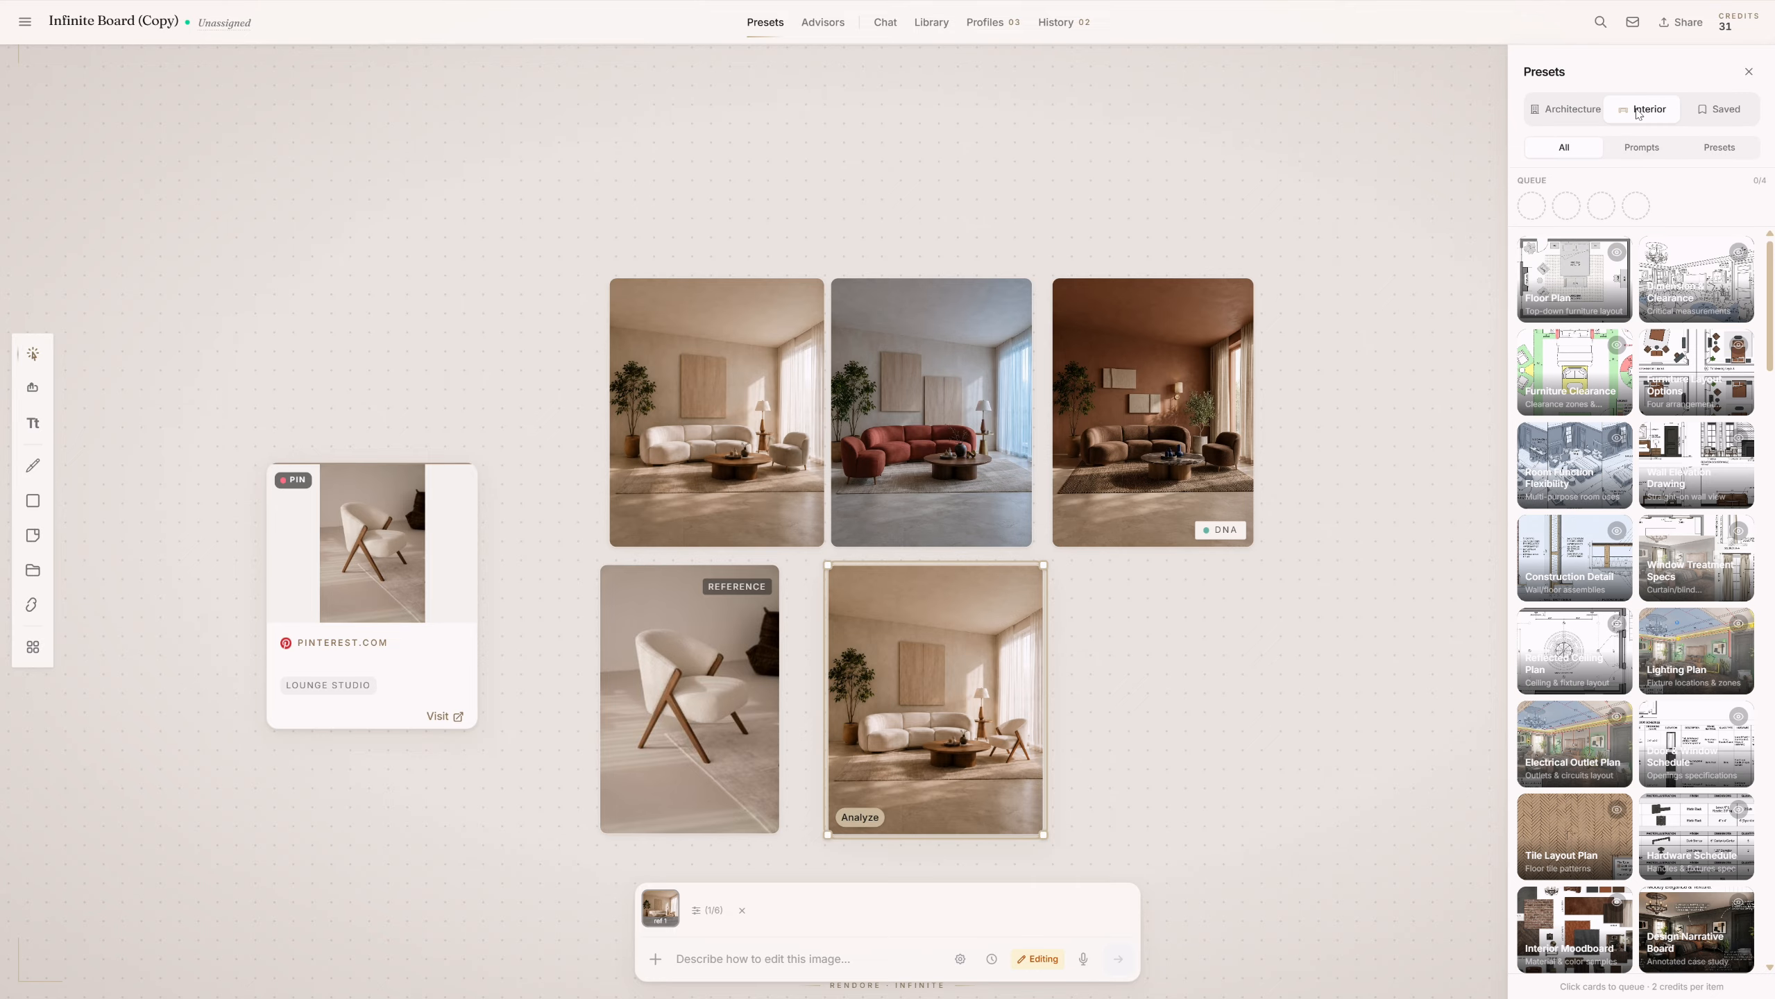
pyautogui.click(1636, 150)
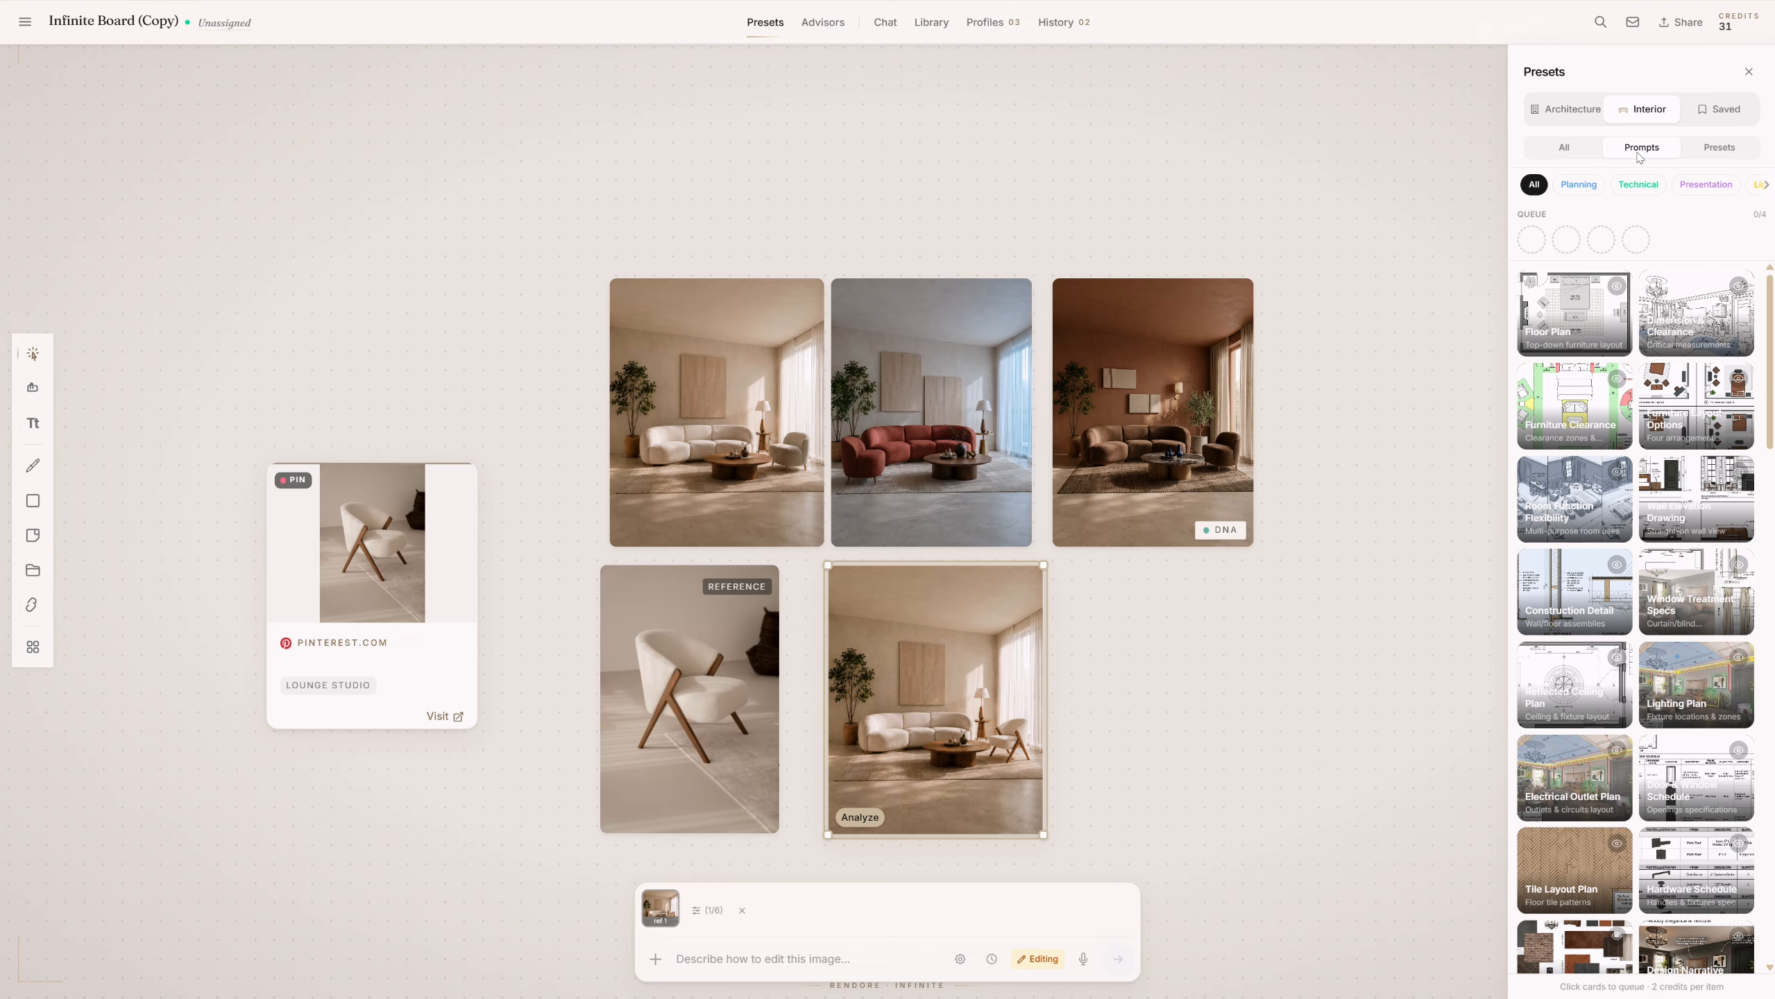
pyautogui.click(1712, 190)
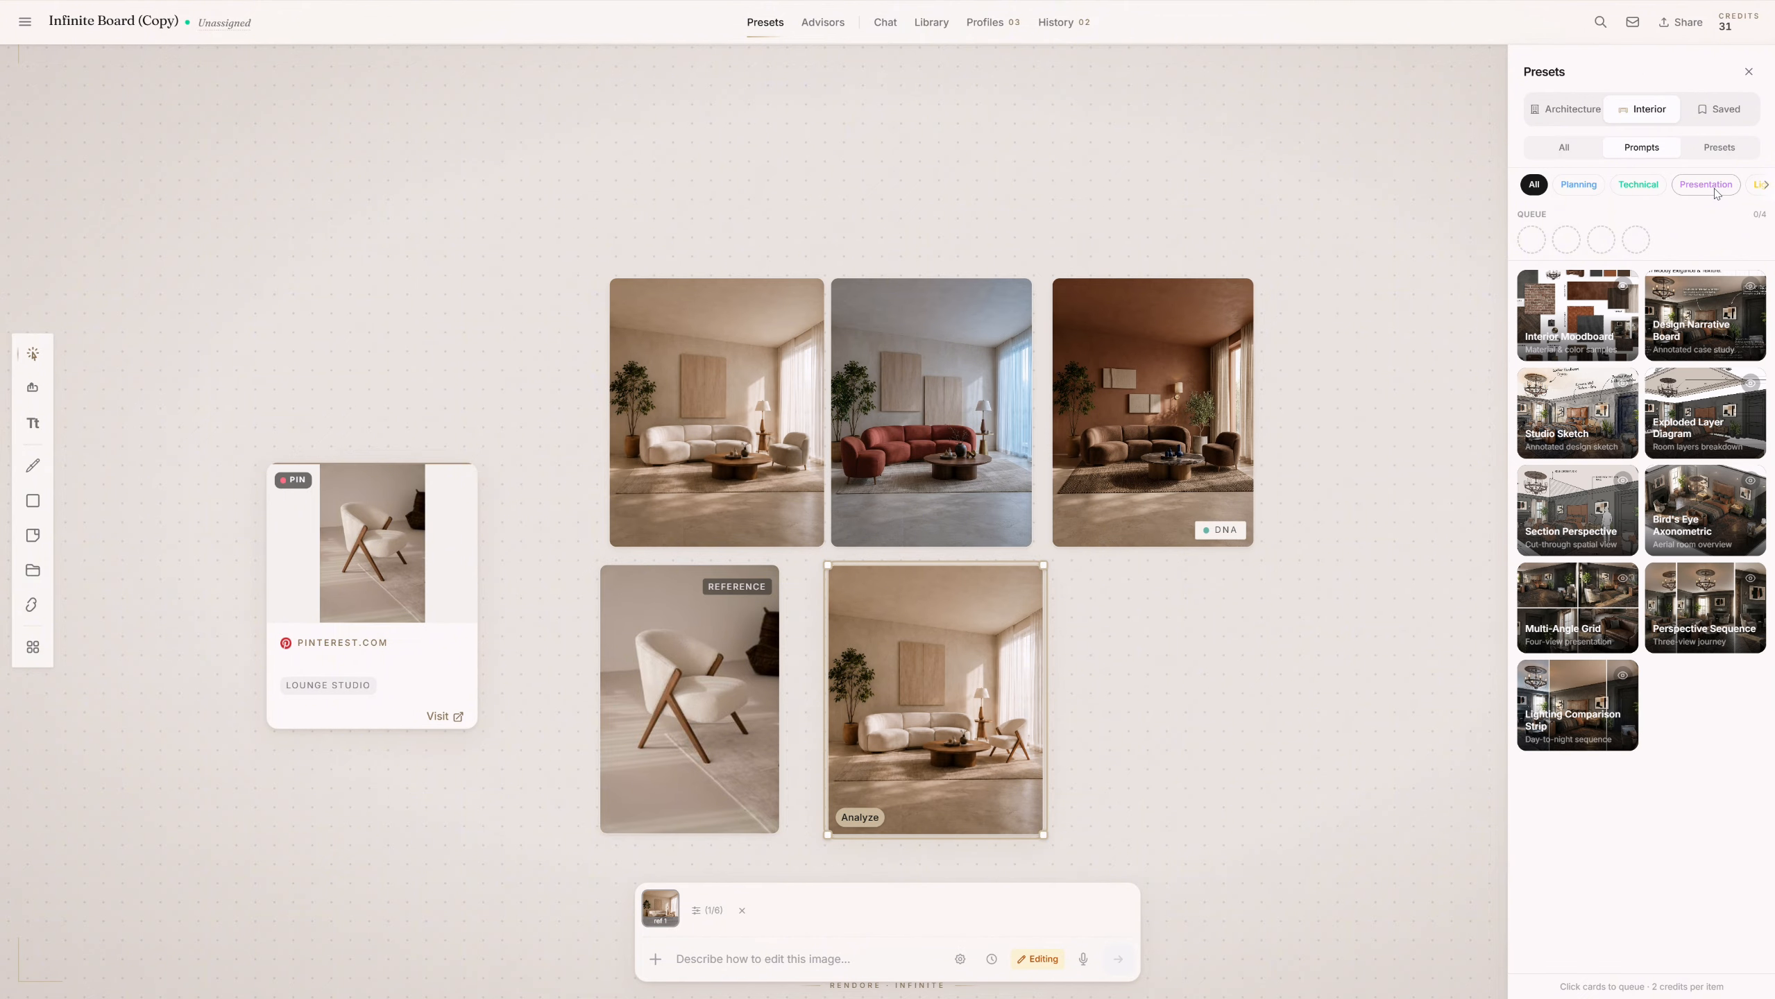
# Queue the Interior Moodboard and Multi-Angle Grid presets and generate both from the selected image.
pyautogui.click(1575, 342)
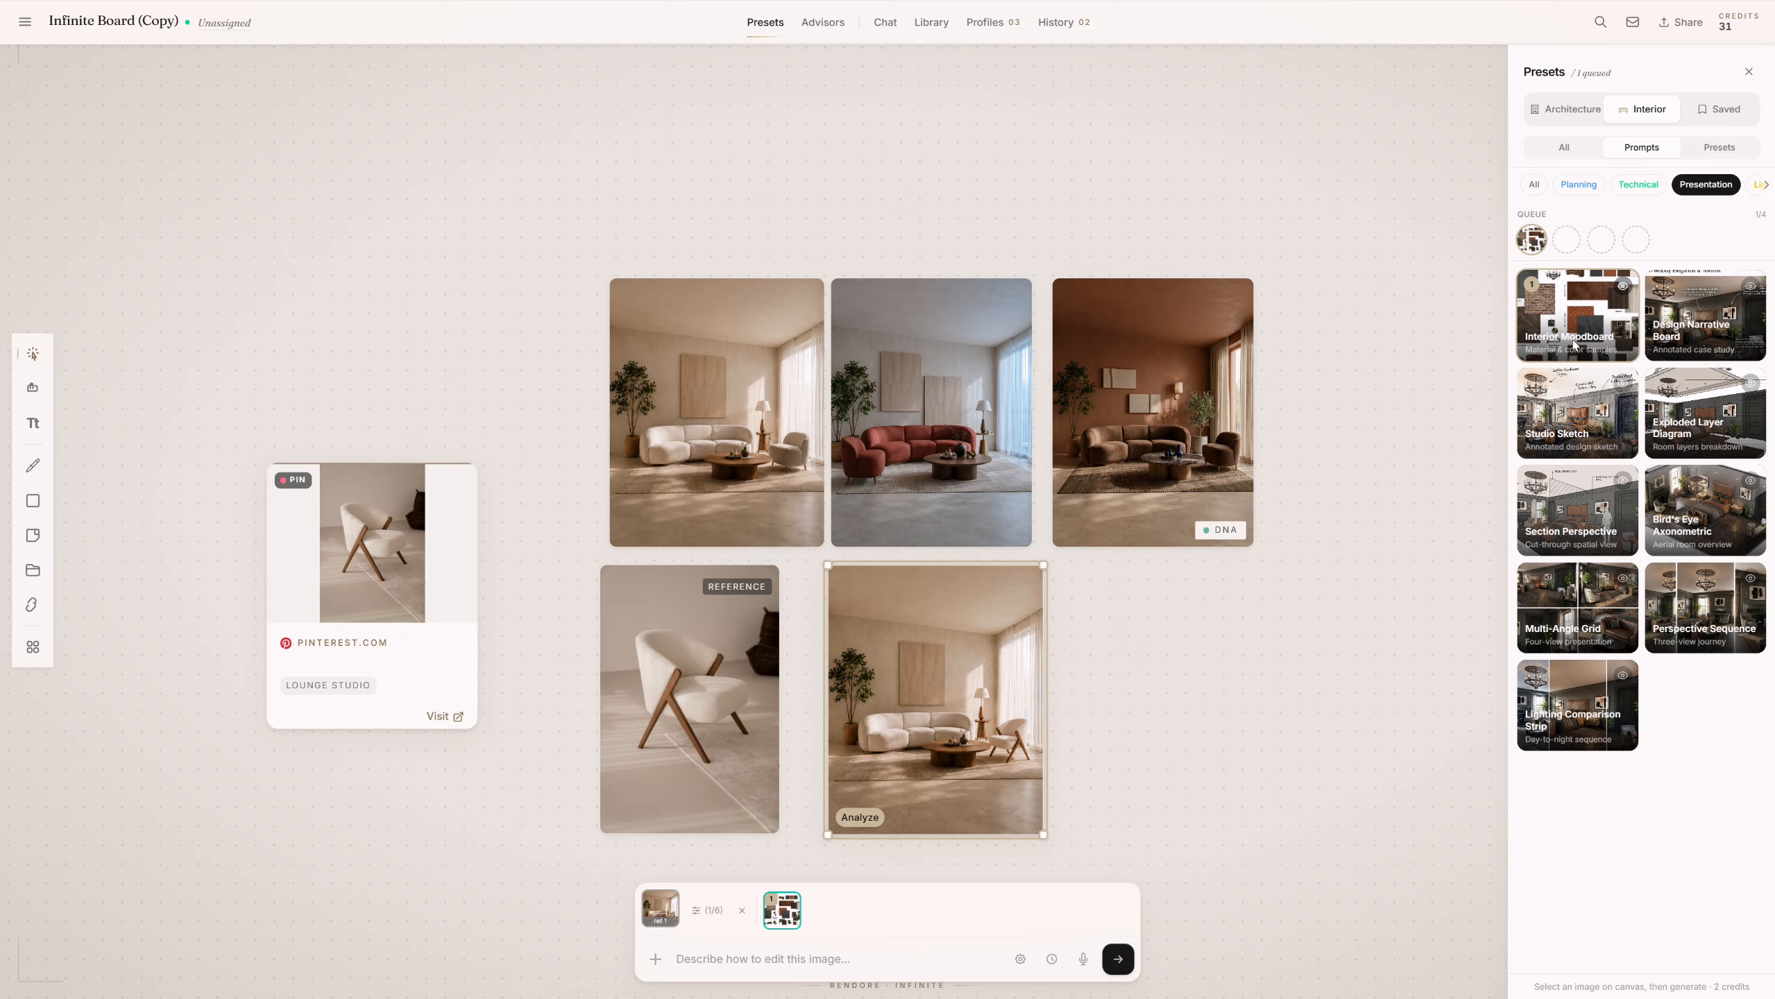
pyautogui.click(1572, 601)
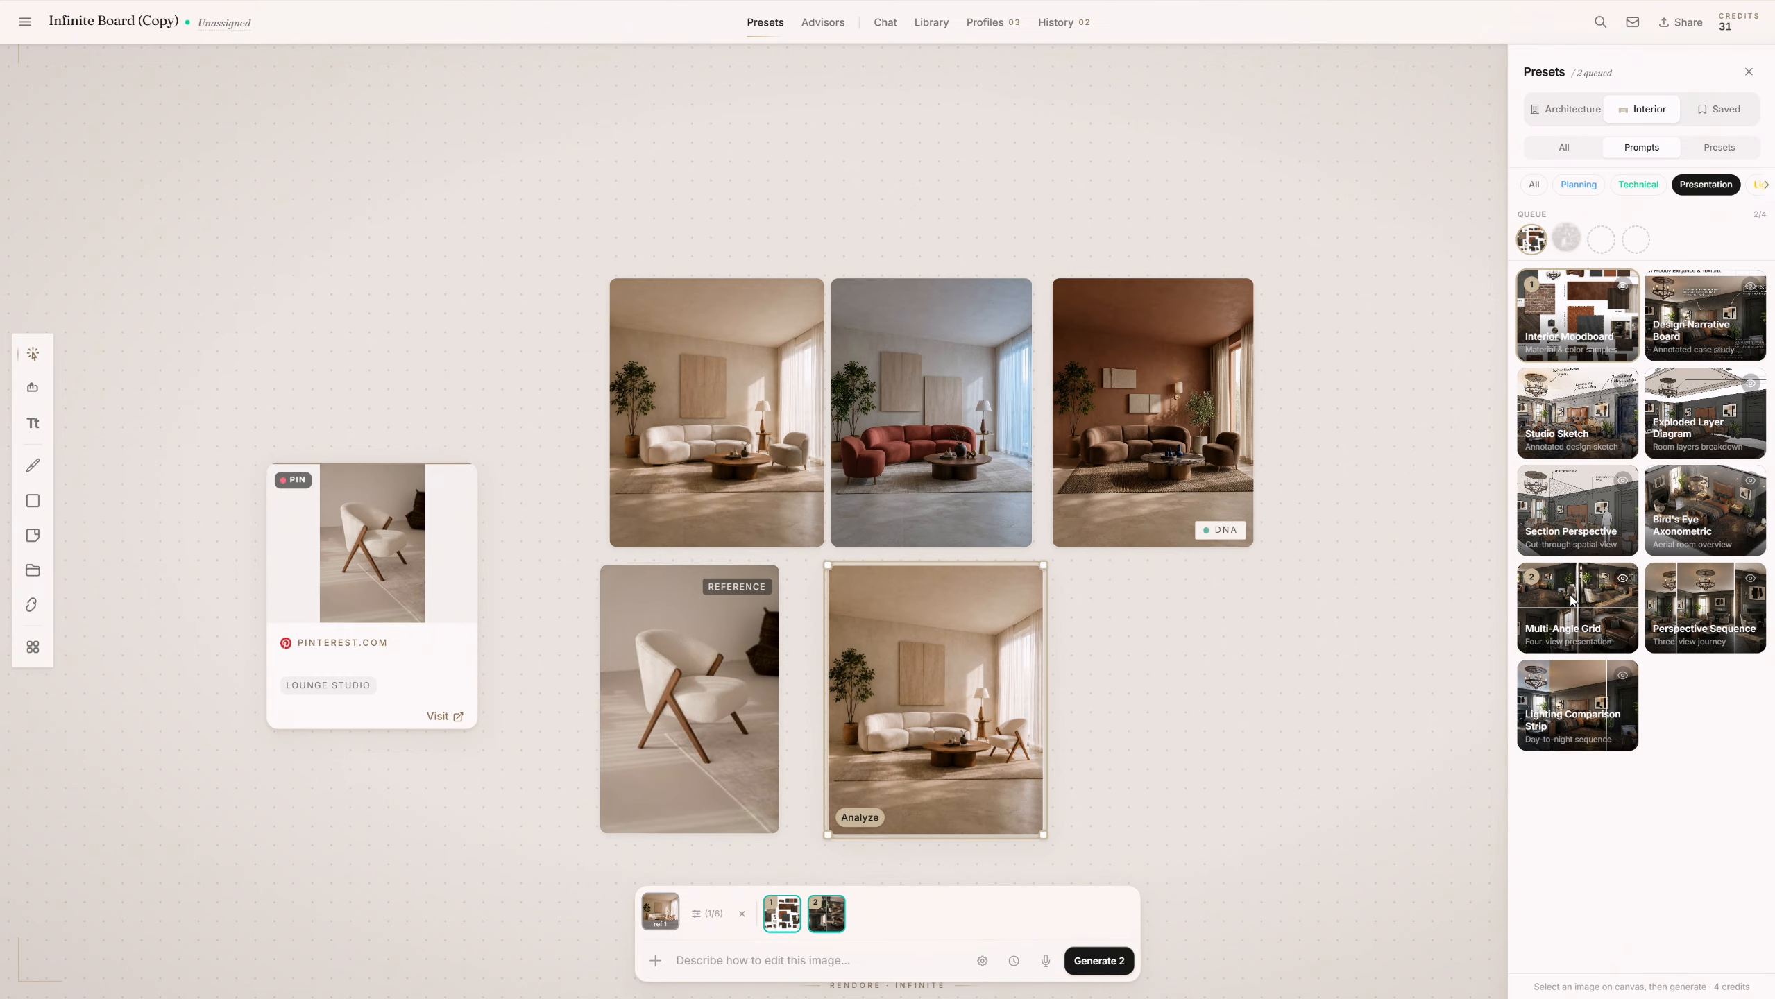
pyautogui.click(1097, 961)
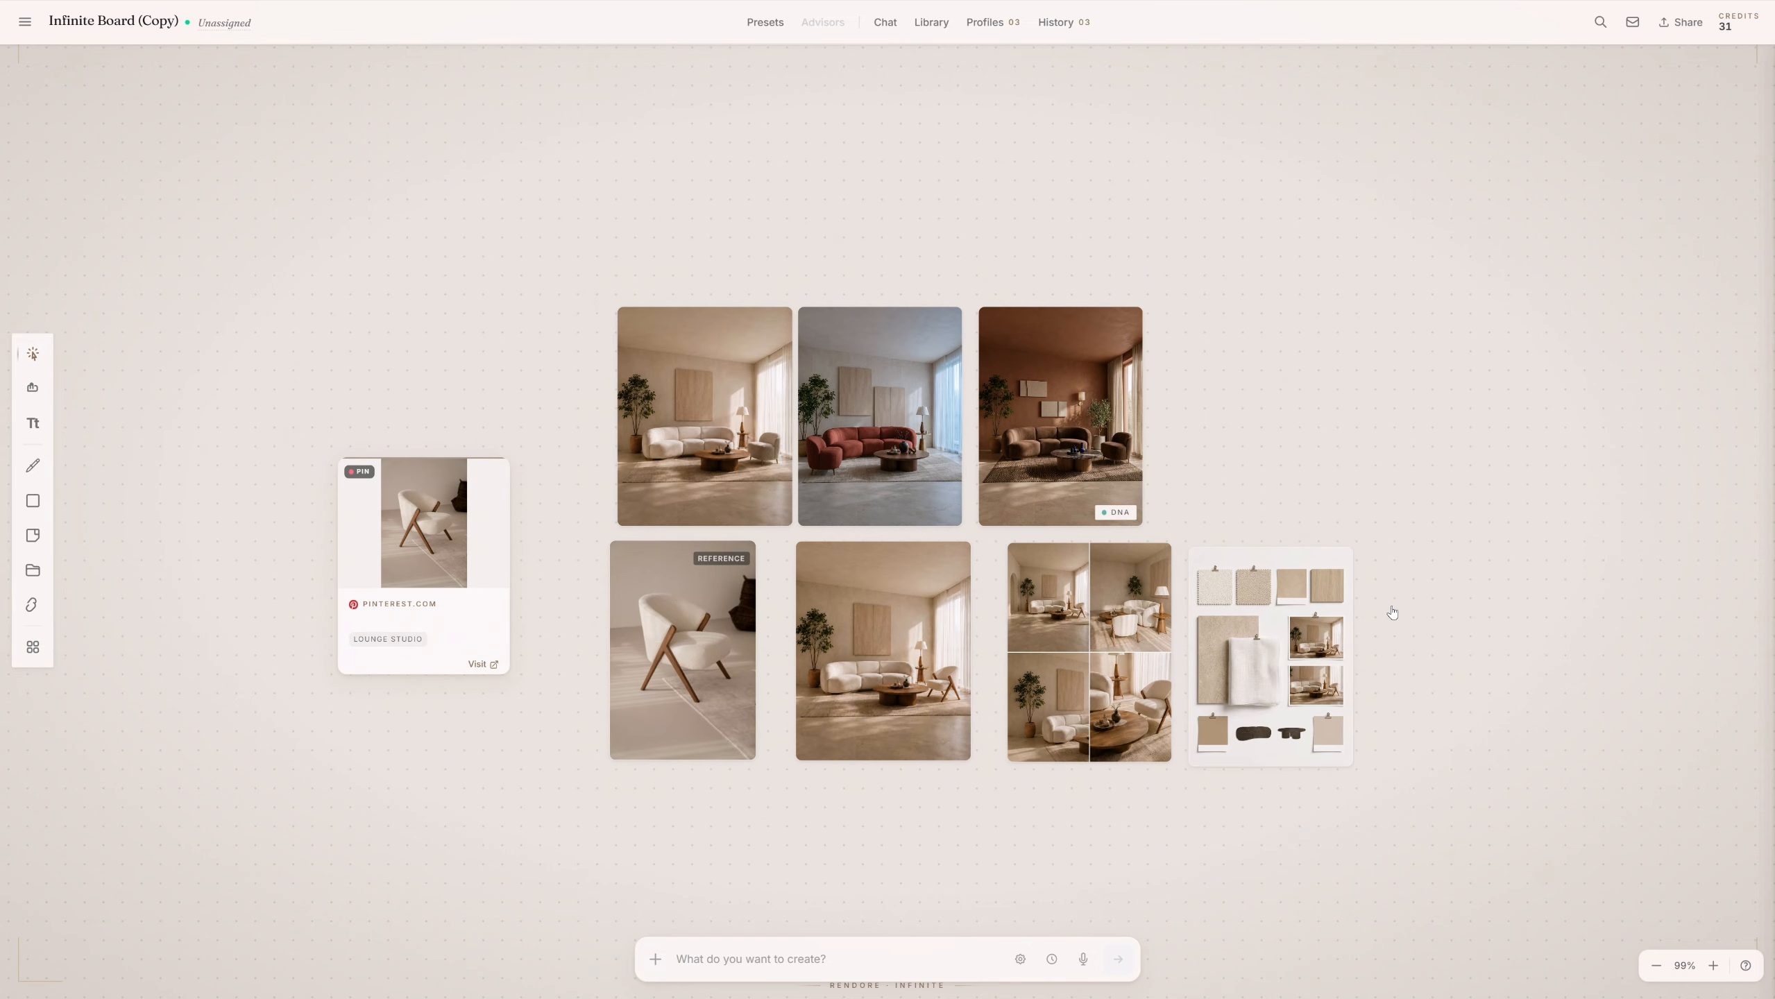
# Move the generated moodboard below the living room image with the replaced chair.
pyautogui.moveTo(1344, 642); pyautogui.dragTo(949, 833)
pyautogui.click(1172, 828)
pyautogui.click(964, 775)
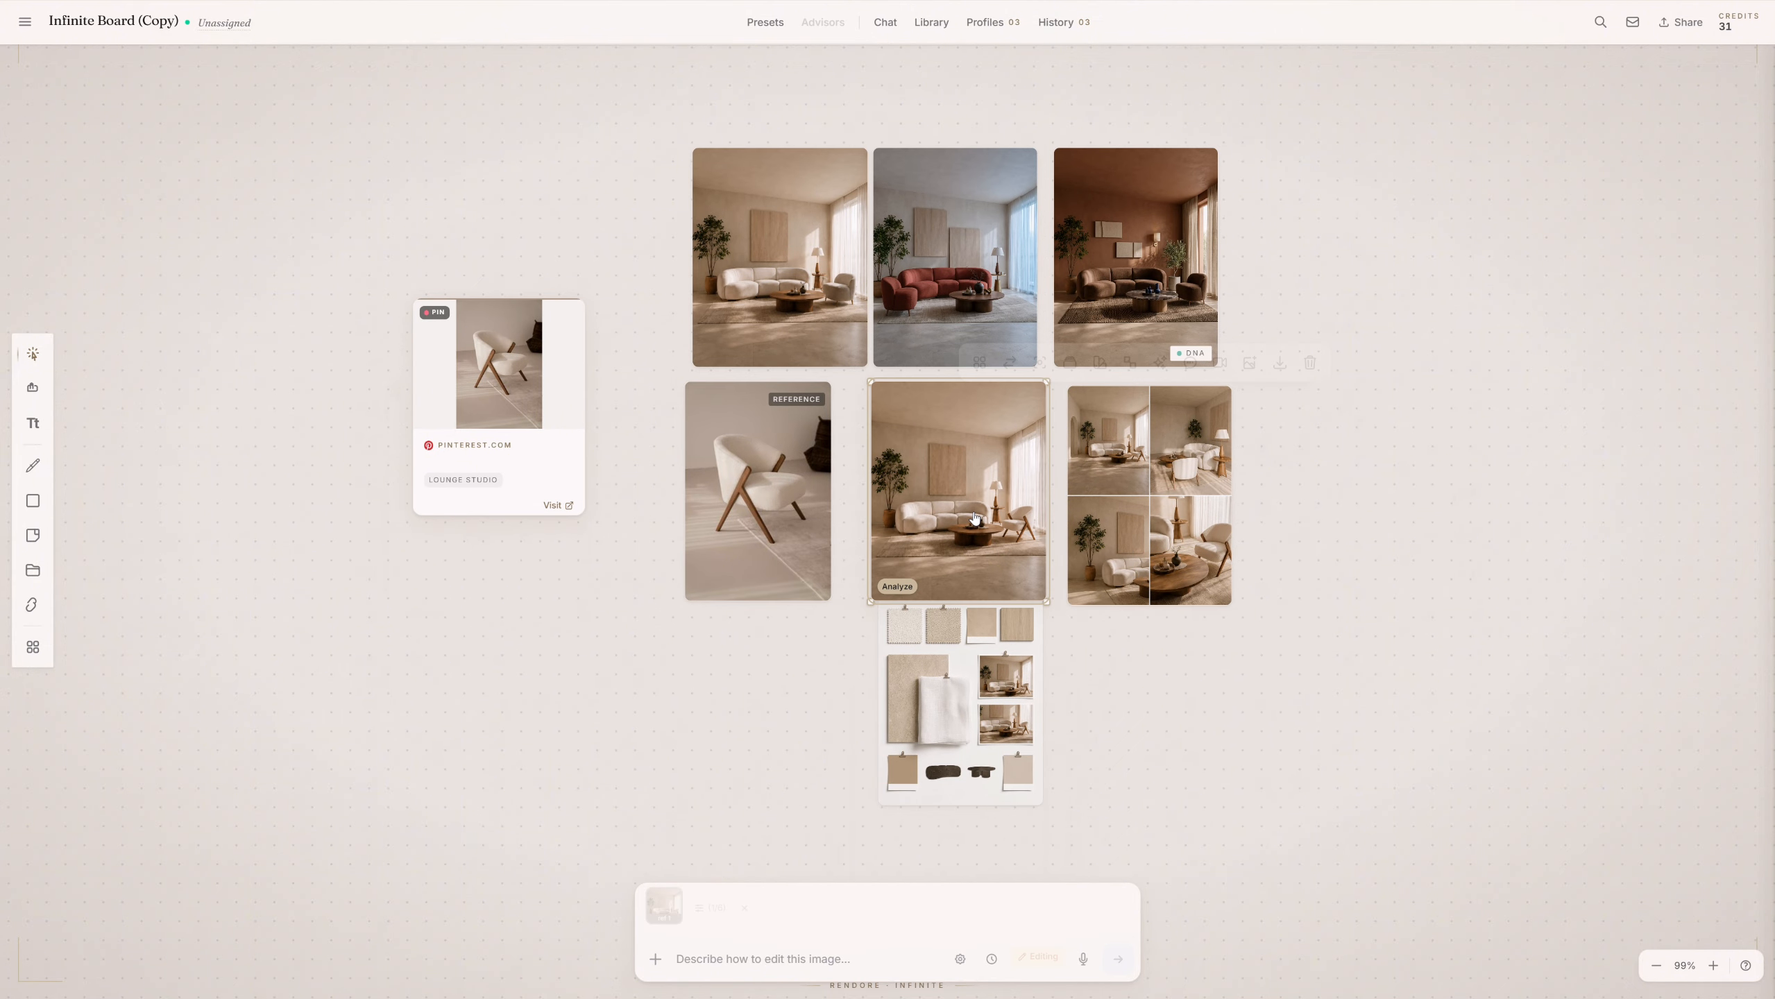
# Open the design chat with the replaced-chair living room as context and look through the suggested questions.
pyautogui.click(978, 515)
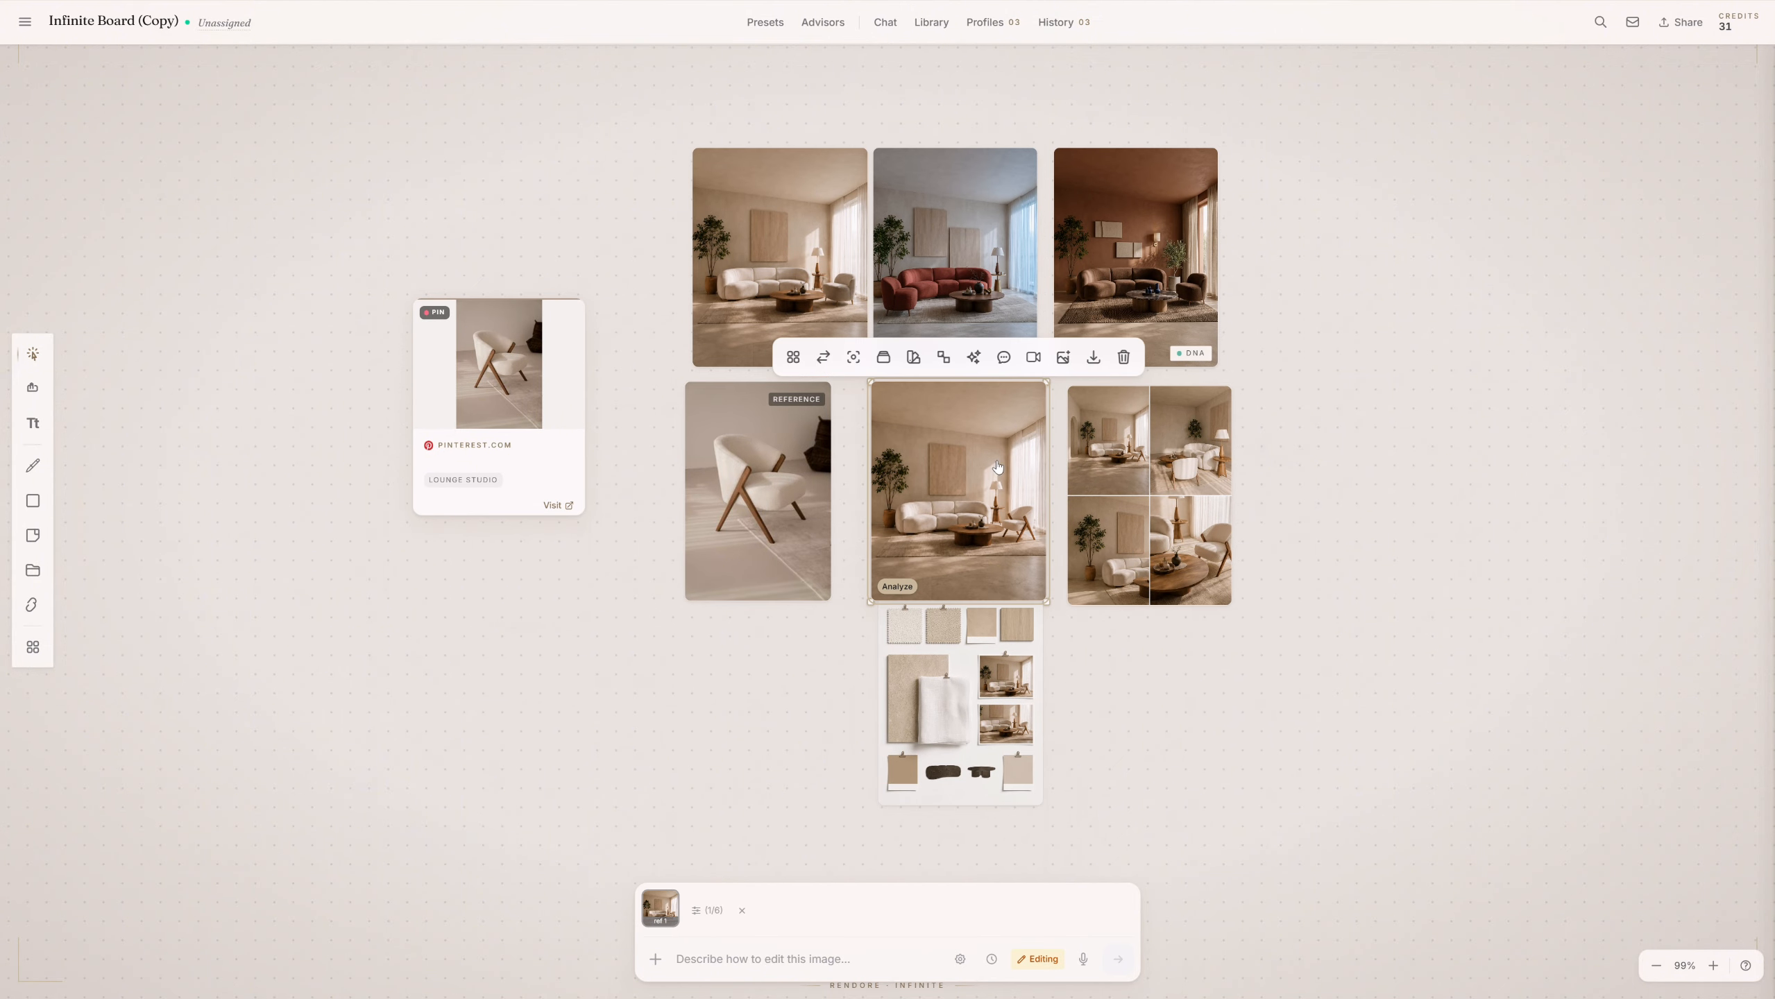
pyautogui.click(1003, 357)
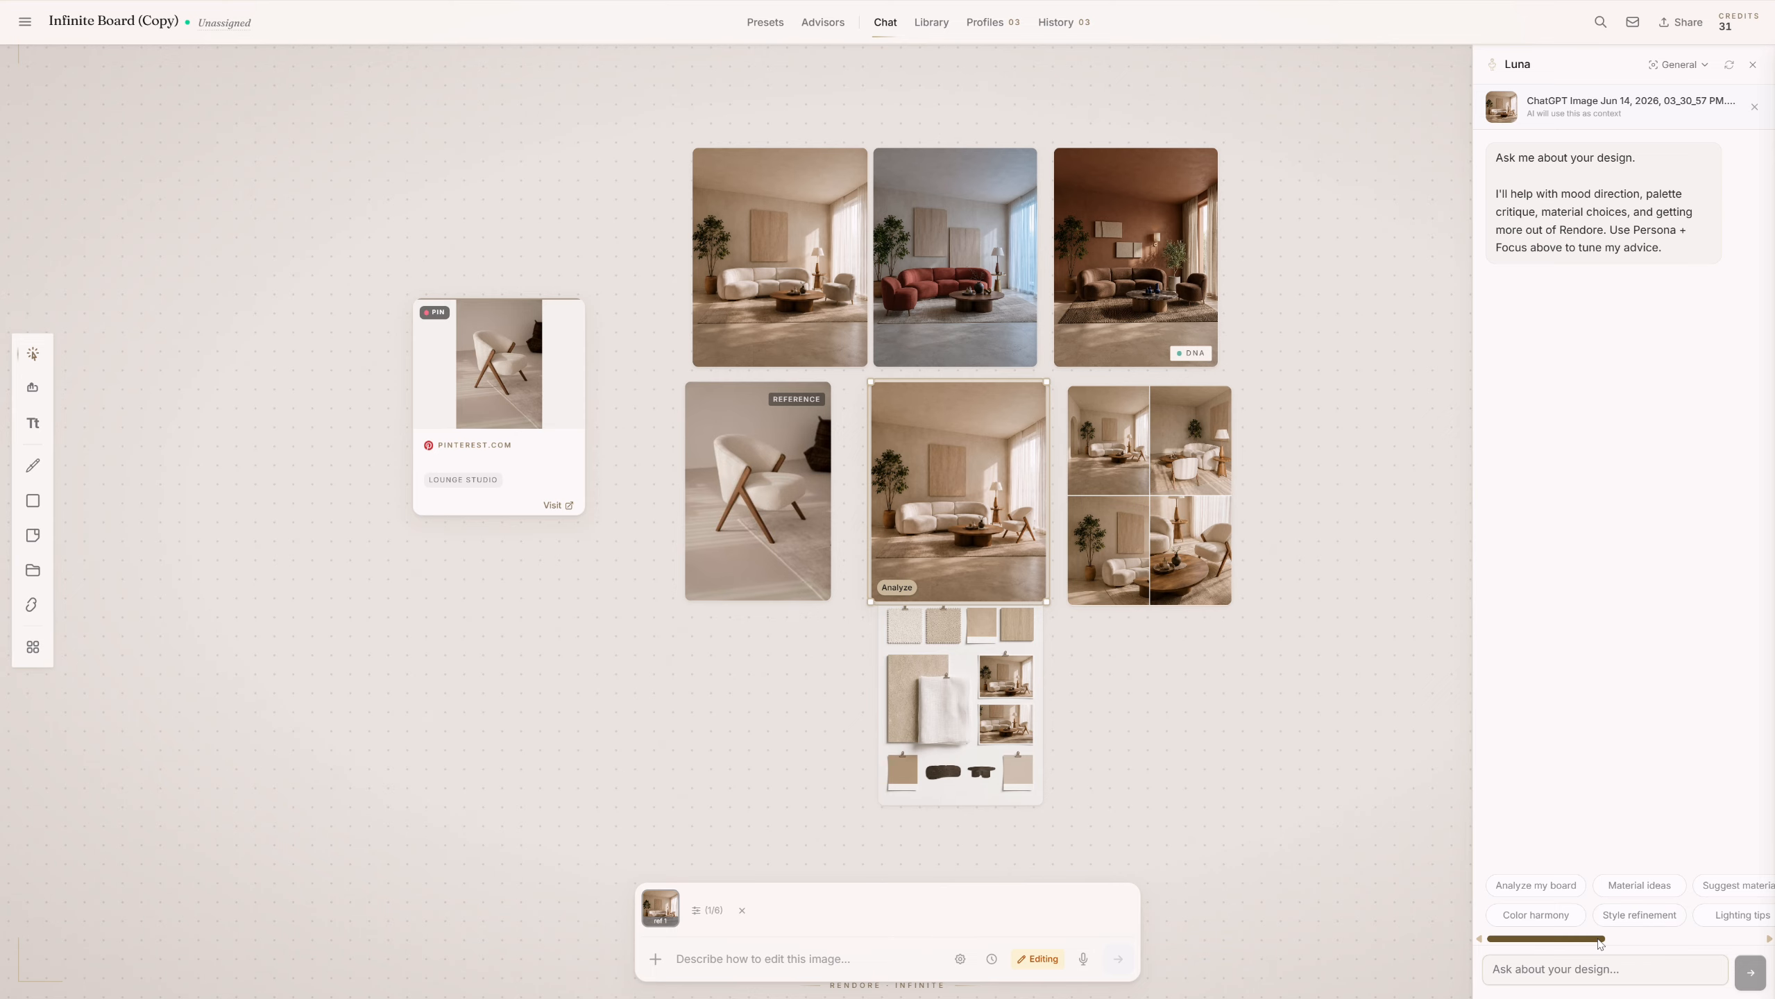
pyautogui.moveTo(1600, 942); pyautogui.dragTo(1752, 929)
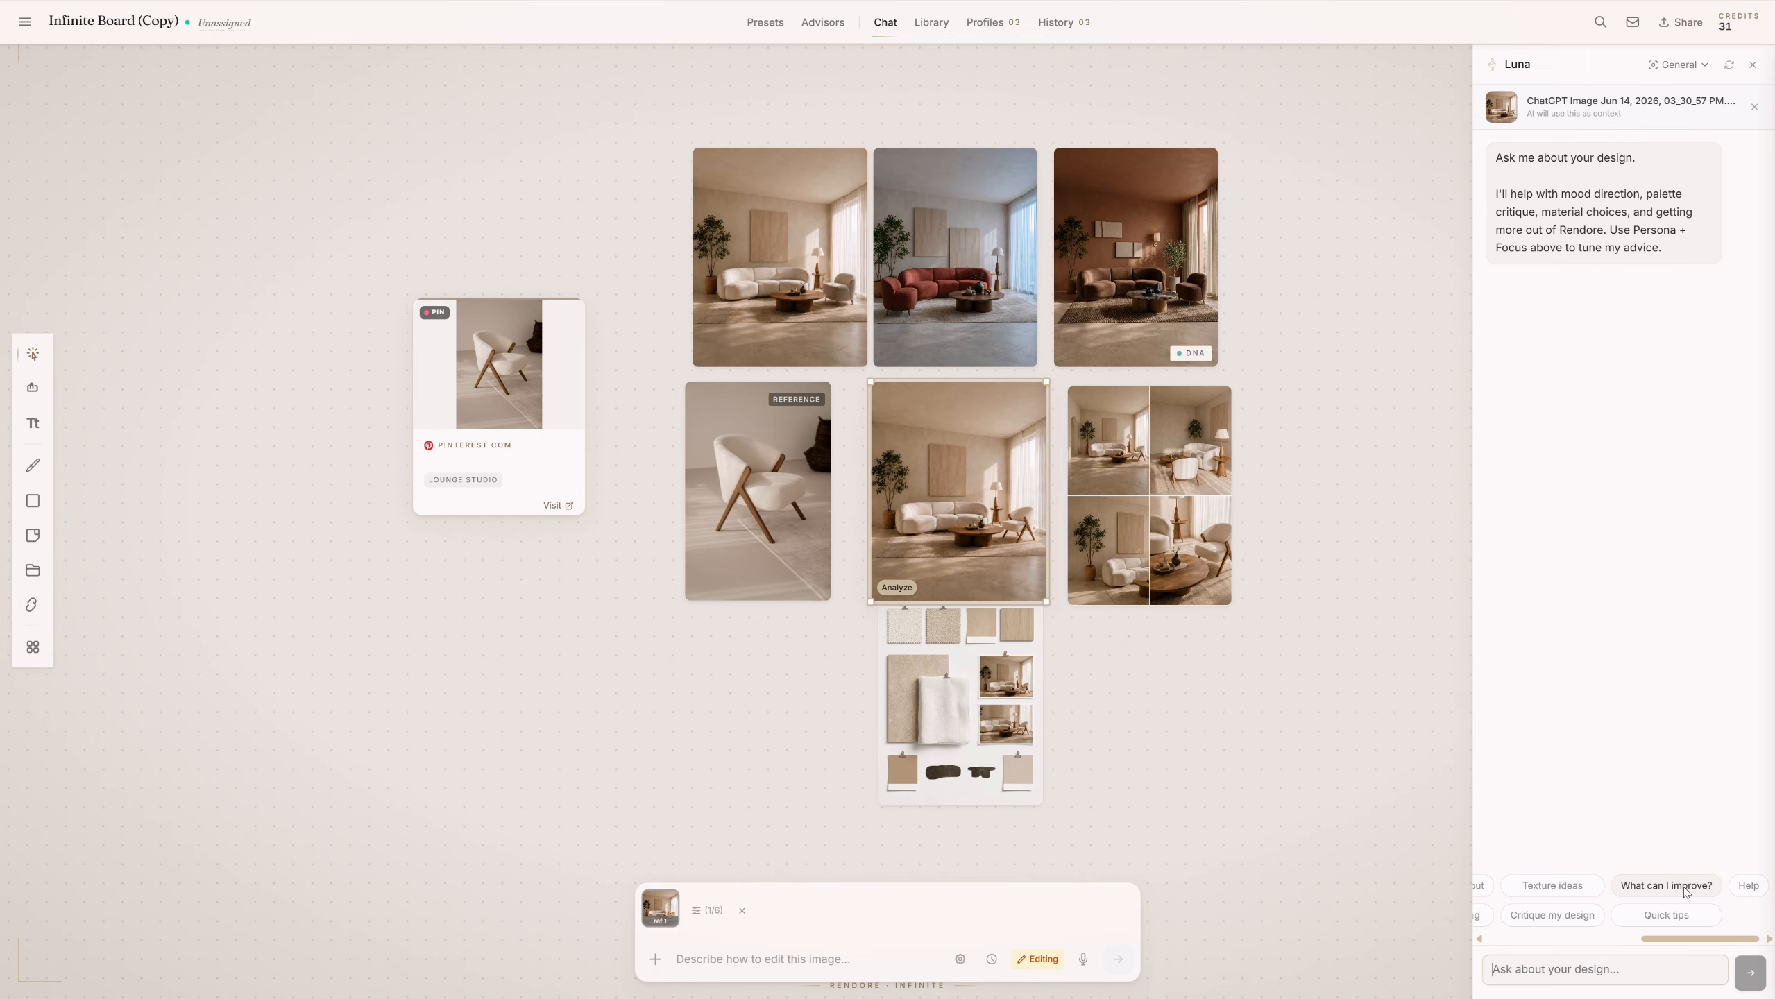
# Review the chat's focus options, leave the focus on General, and close the chat and deselect the image.
pyautogui.click(1687, 65)
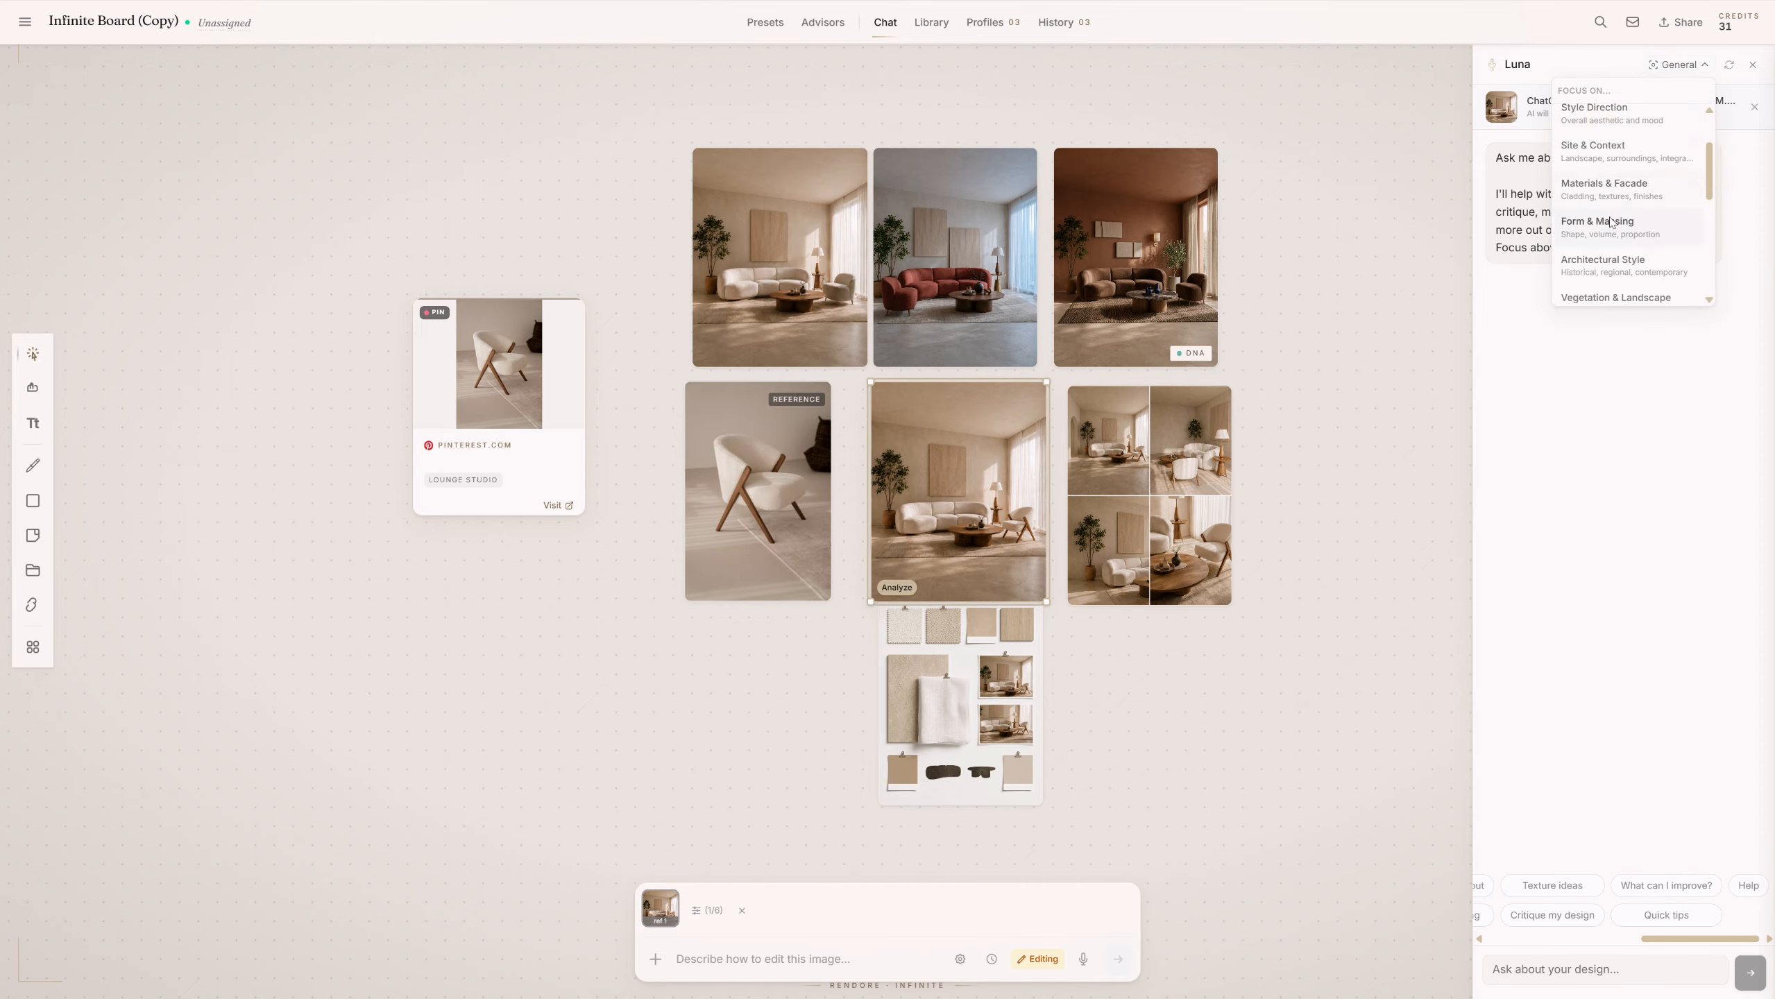
pyautogui.scroll(-3, 1611, 223)
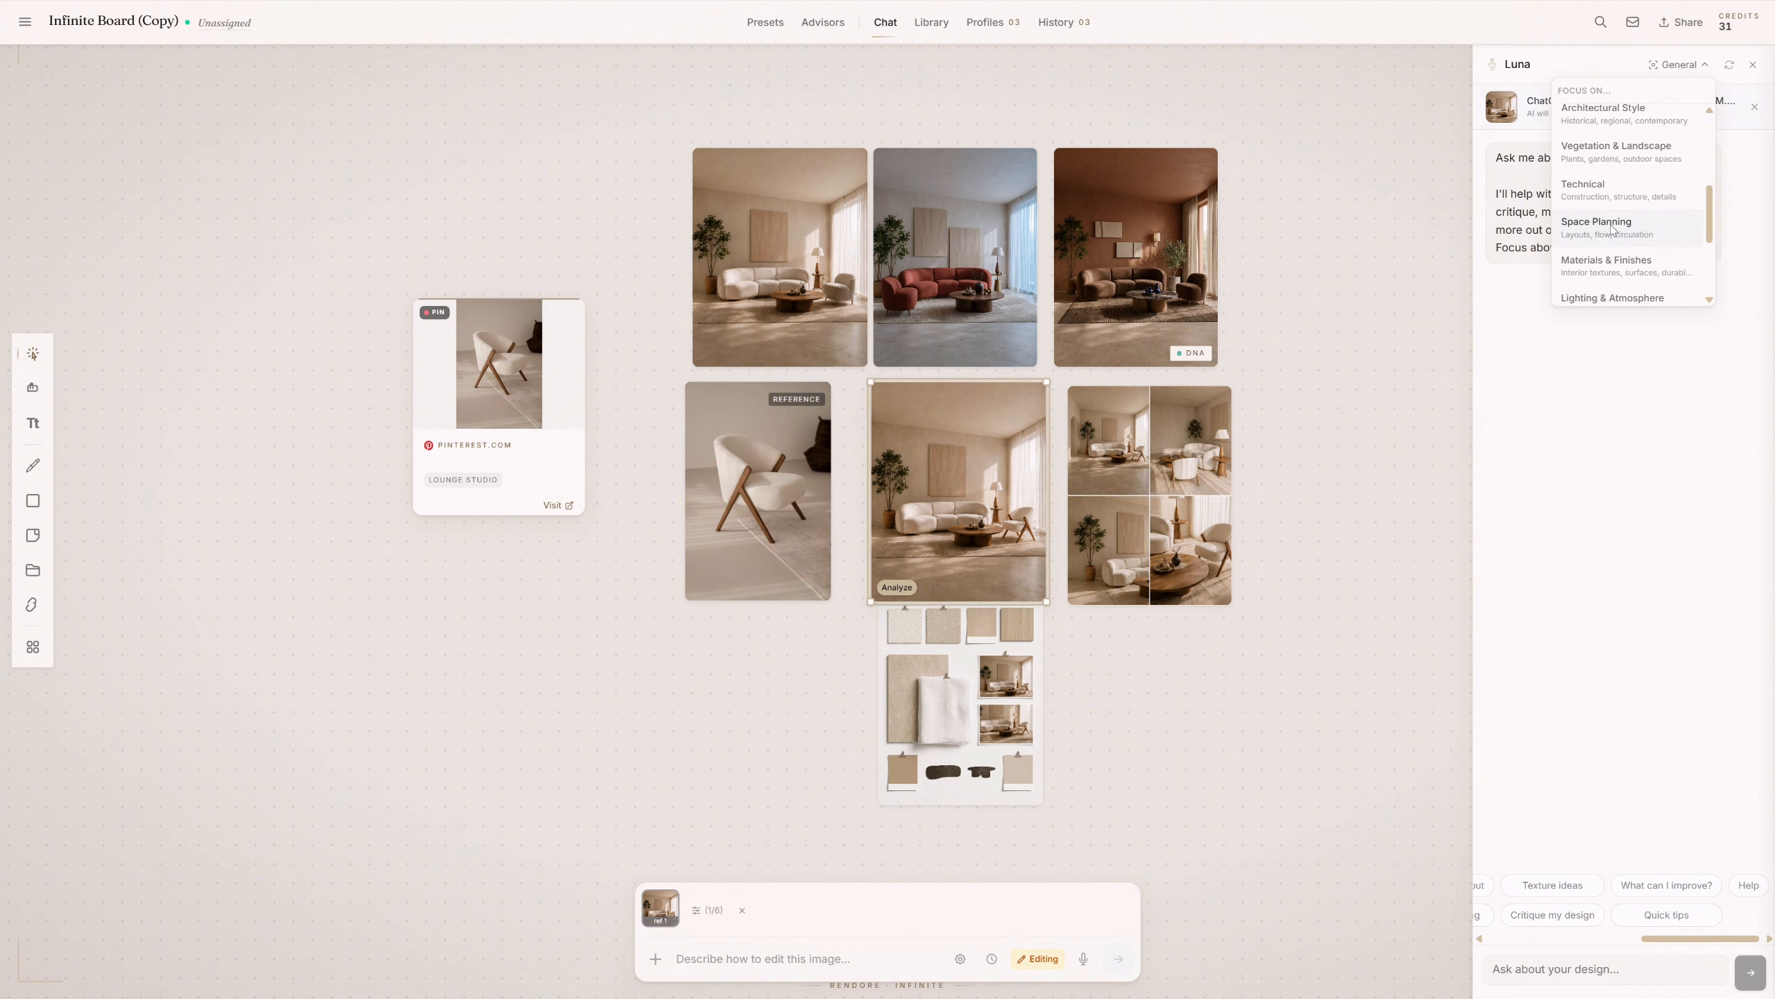
pyautogui.scroll(3, 1611, 228)
pyautogui.click(1586, 64)
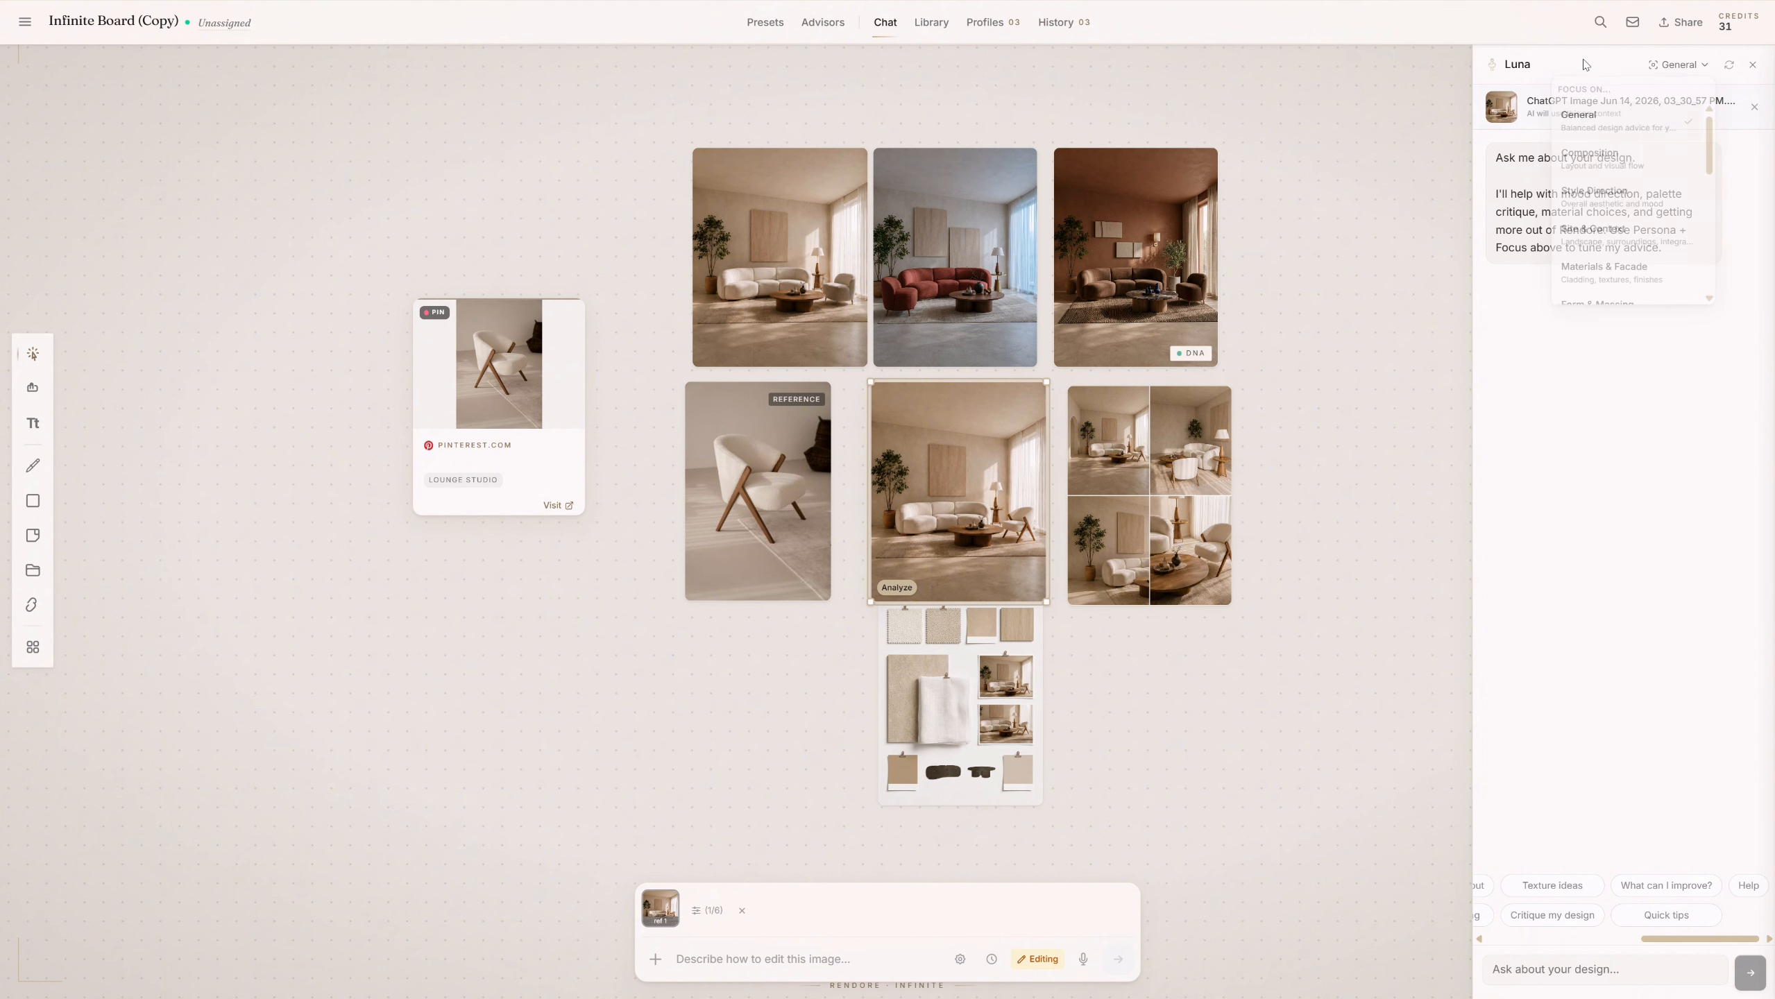
pyautogui.click(1753, 66)
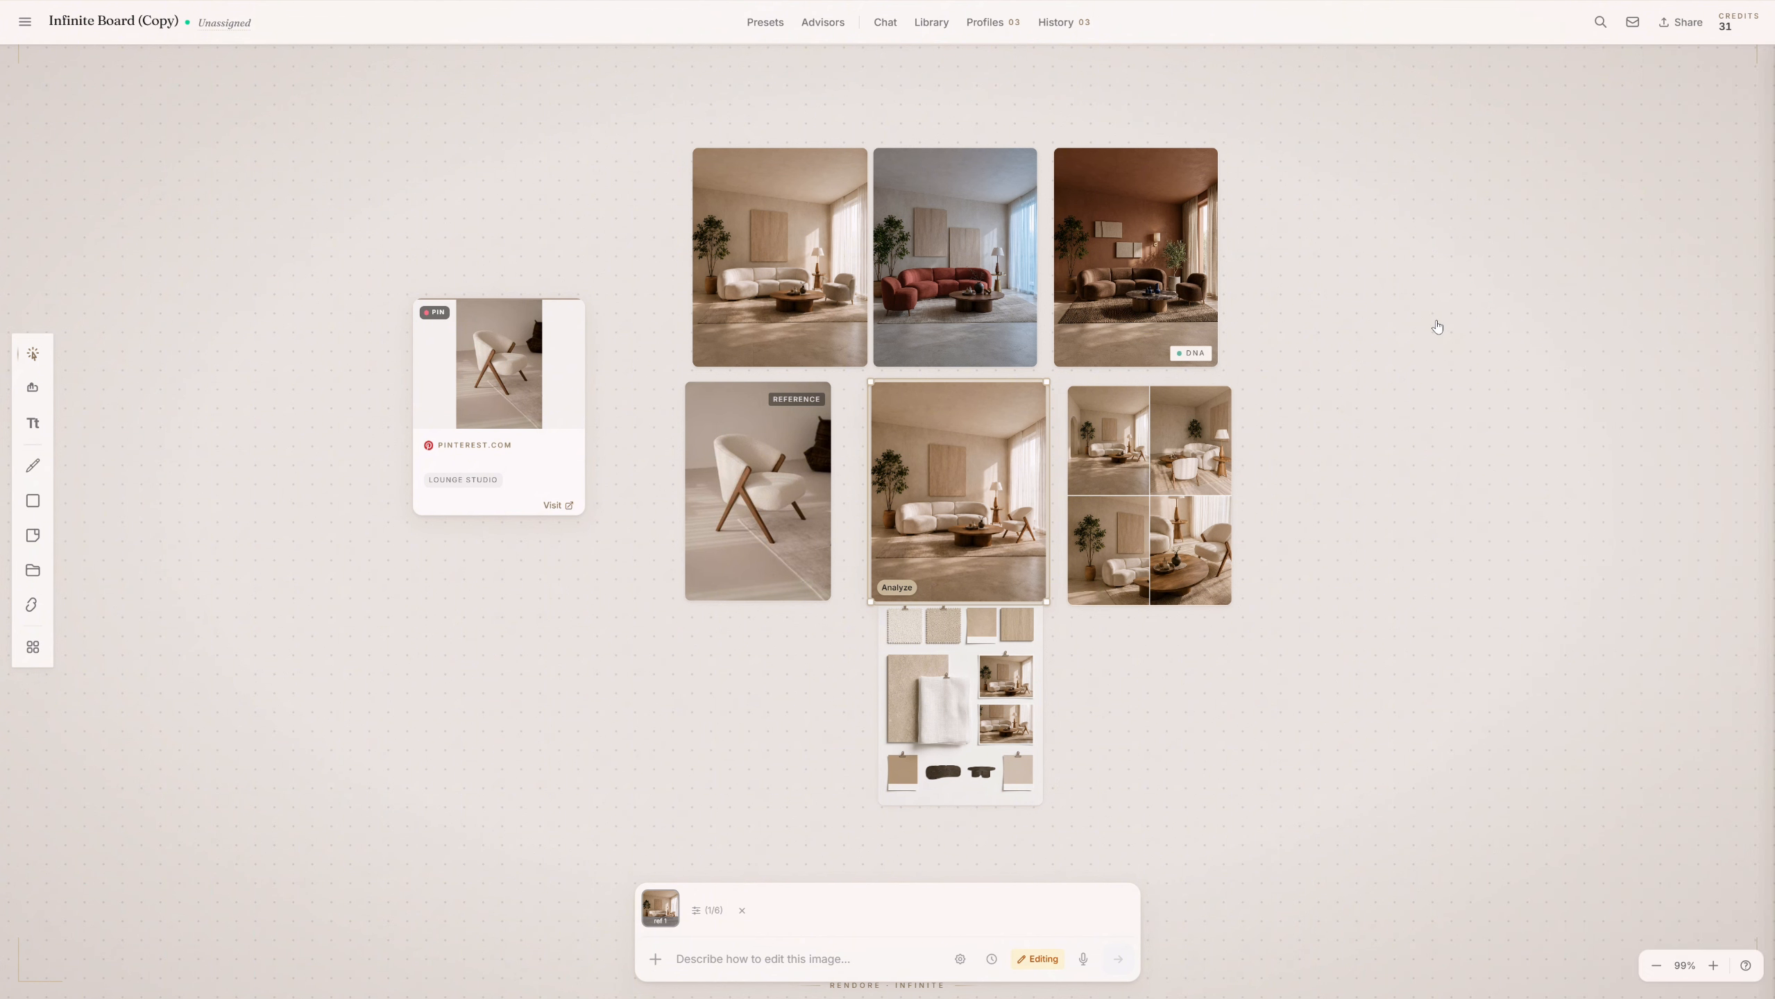
pyautogui.click(1428, 335)
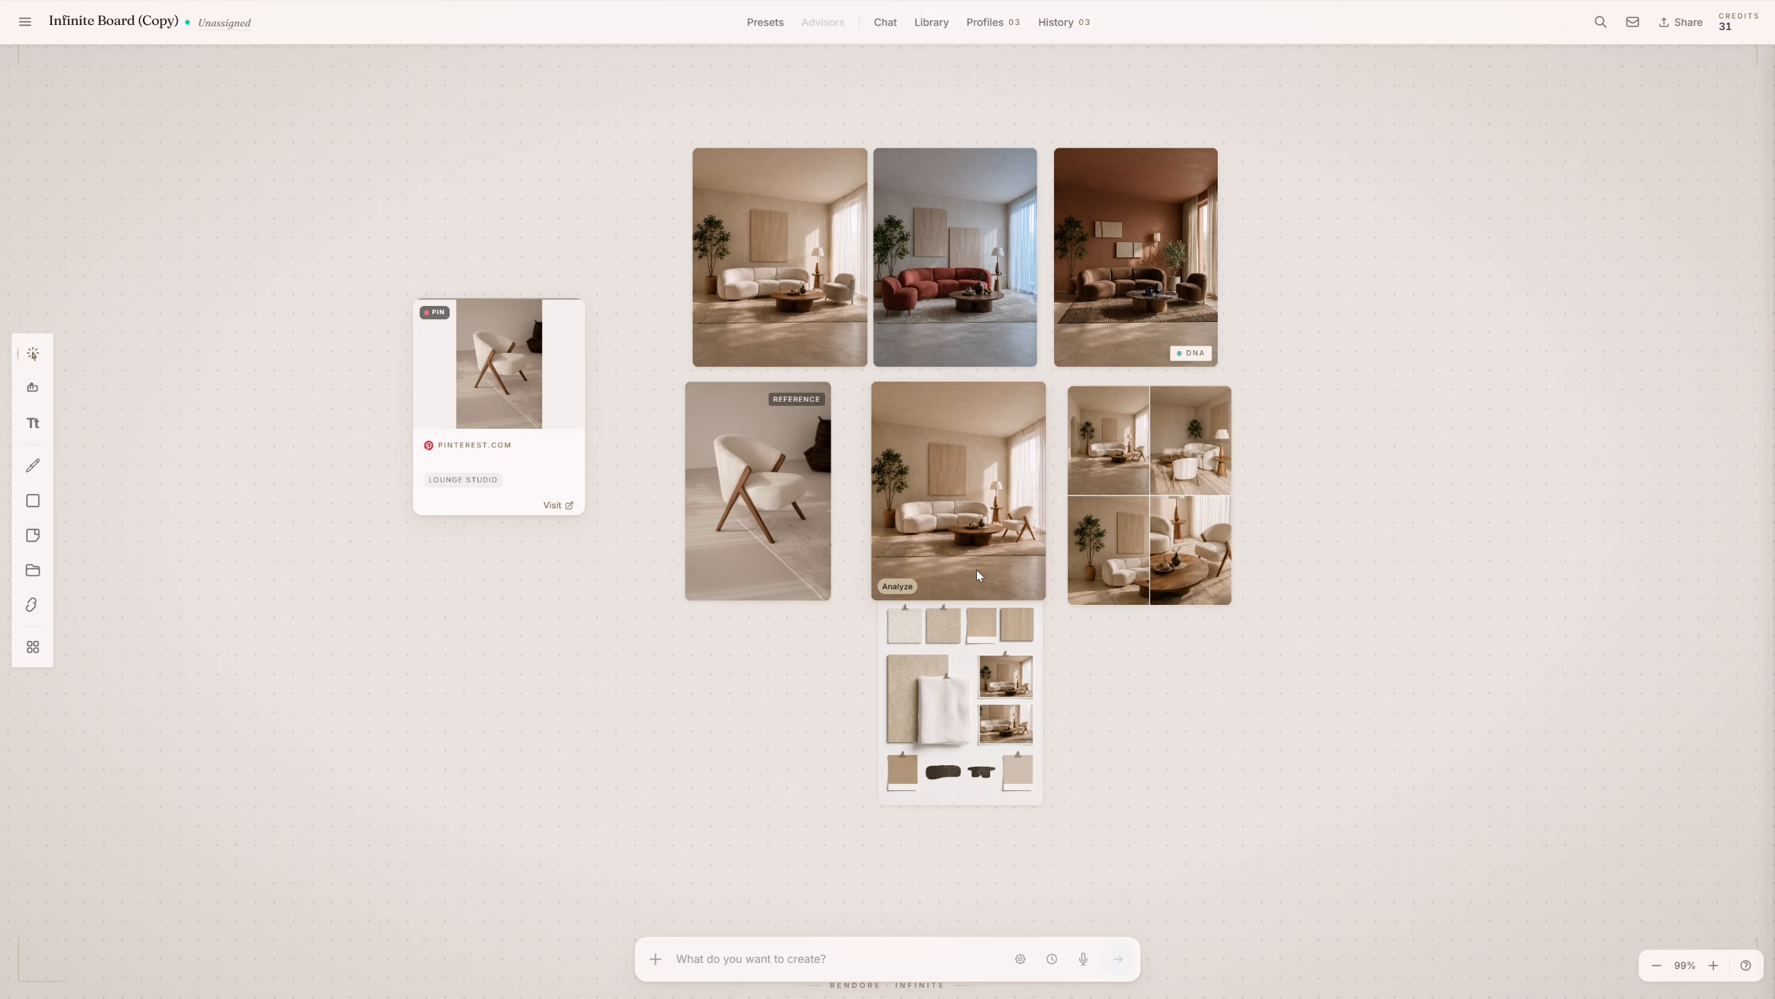
# Open the Creative Advisor through the command search, with the replaced-chair living room image selected as its subject.
pyautogui.hotkey('ctrl', 'k')
pyautogui.write('advis')
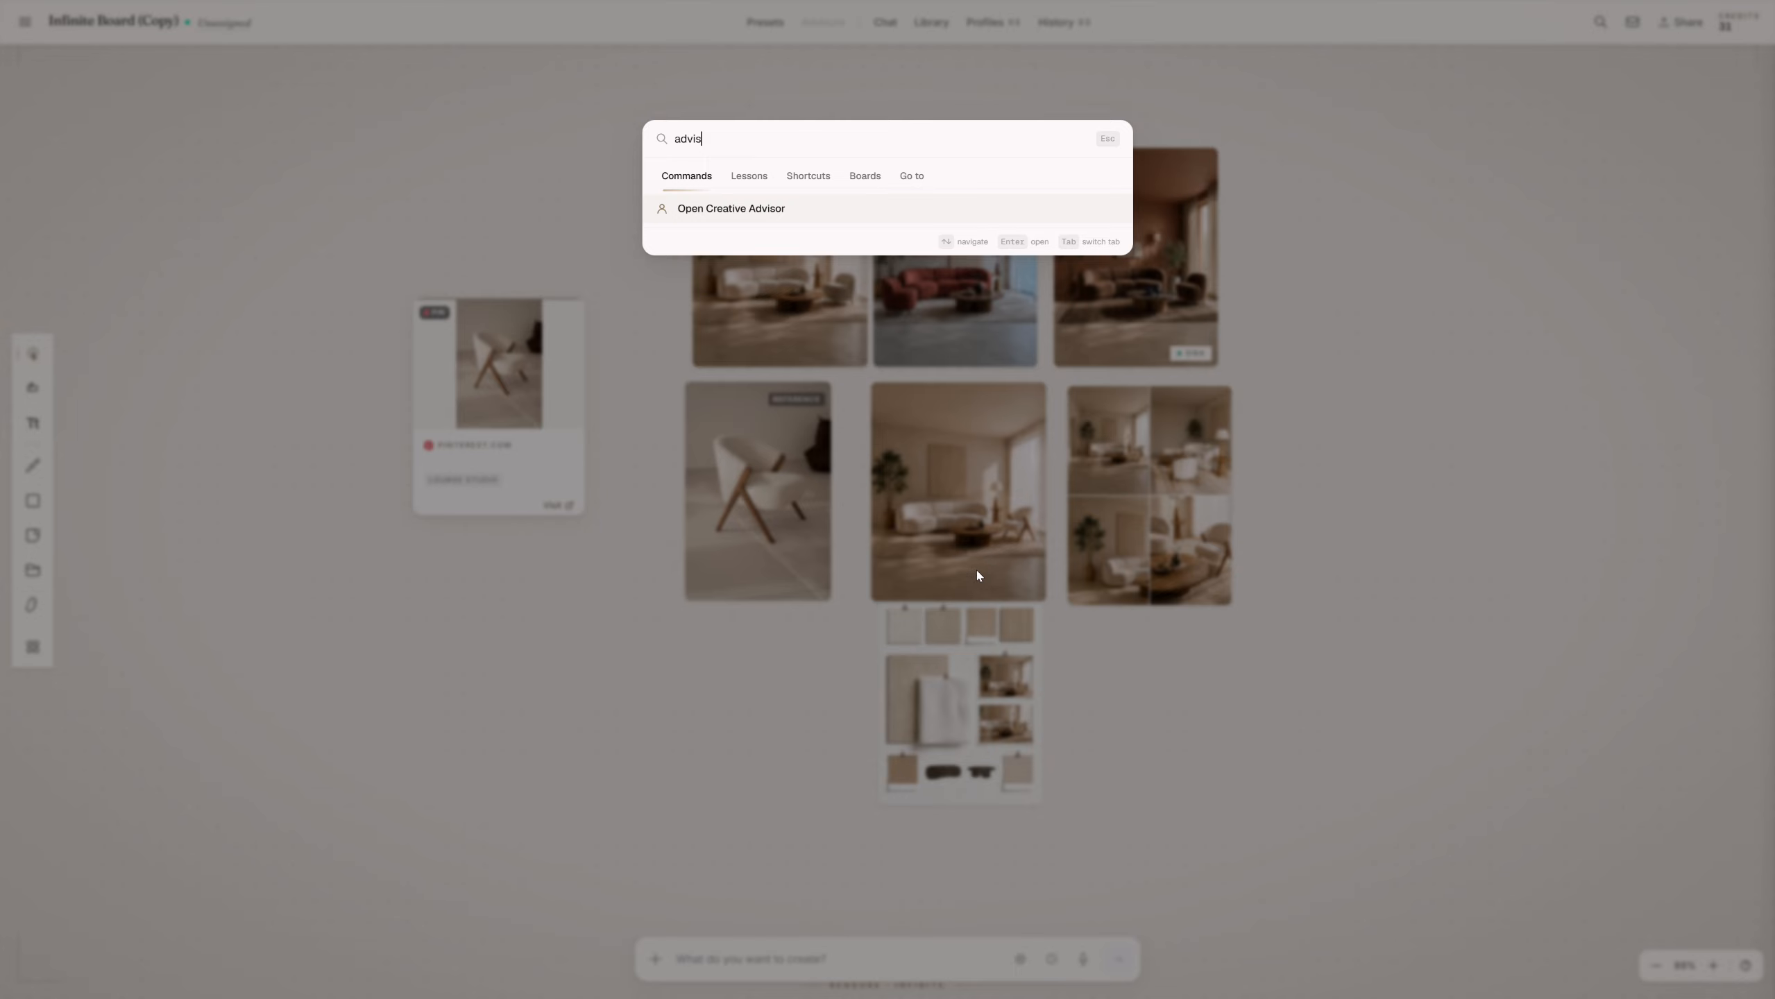
pyautogui.press('Return')
pyautogui.click(979, 524)
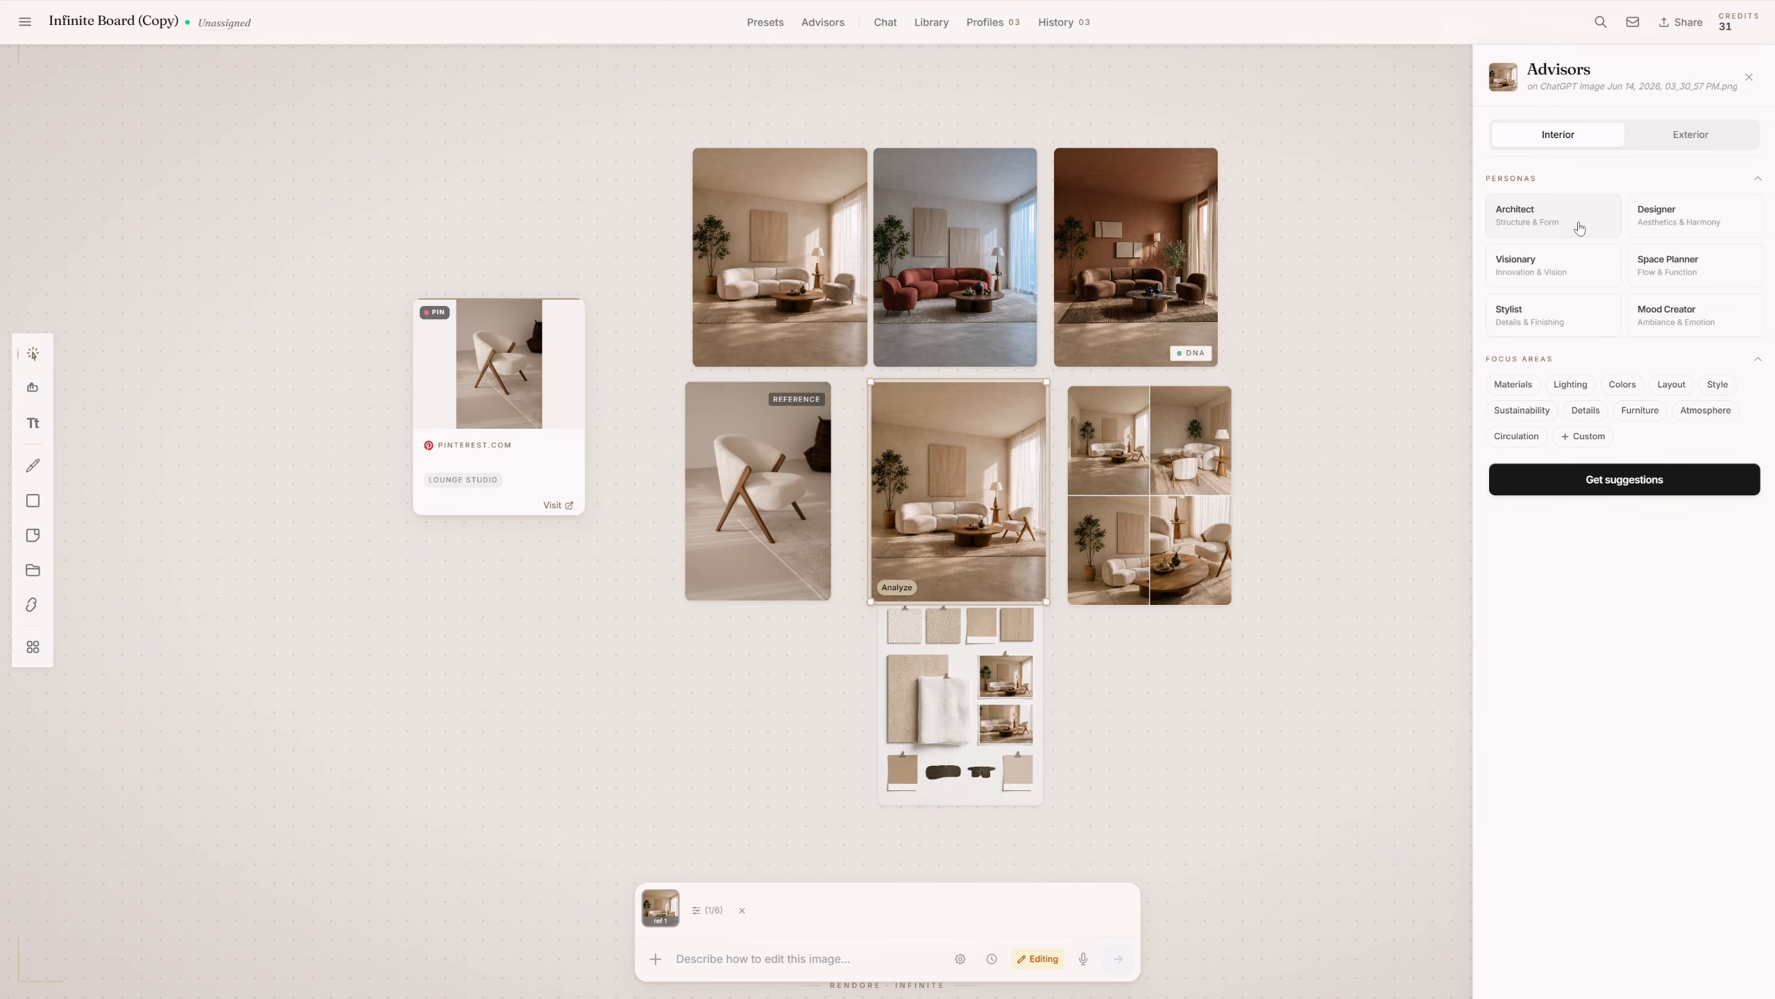
# Choose the Architect, Designer and Visionary personas and request interior design suggestions for the image.
pyautogui.click(1672, 225)
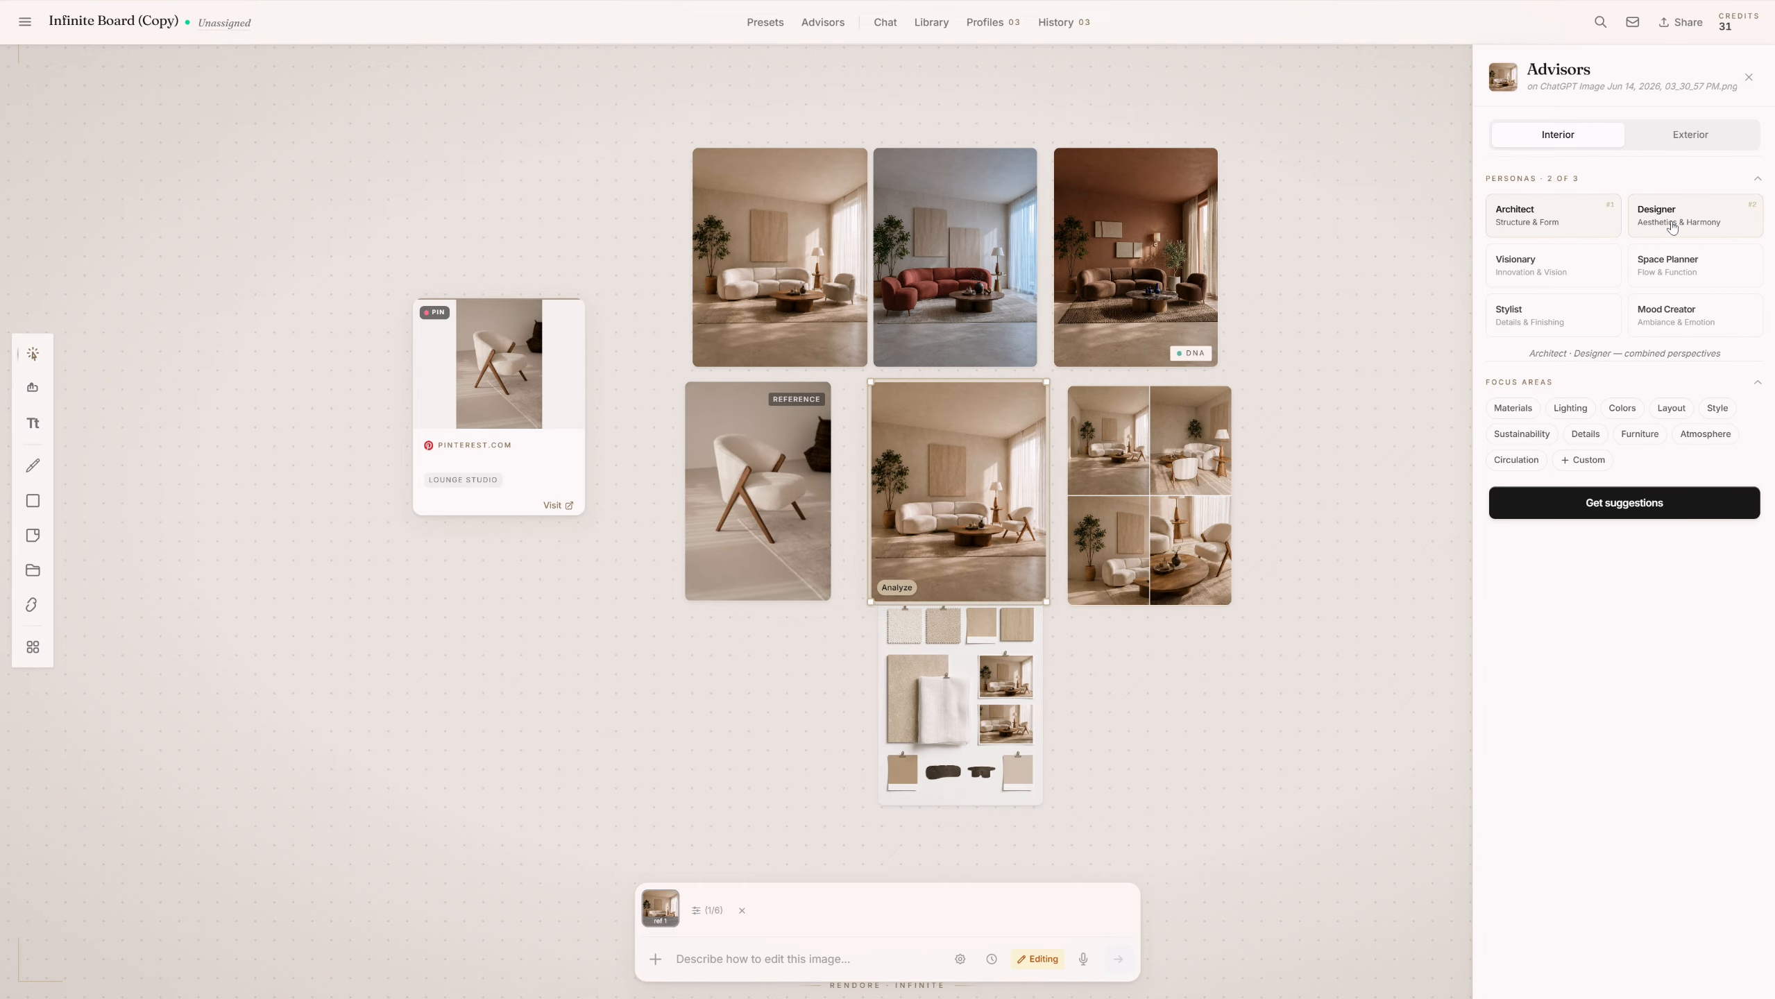
pyautogui.click(1583, 274)
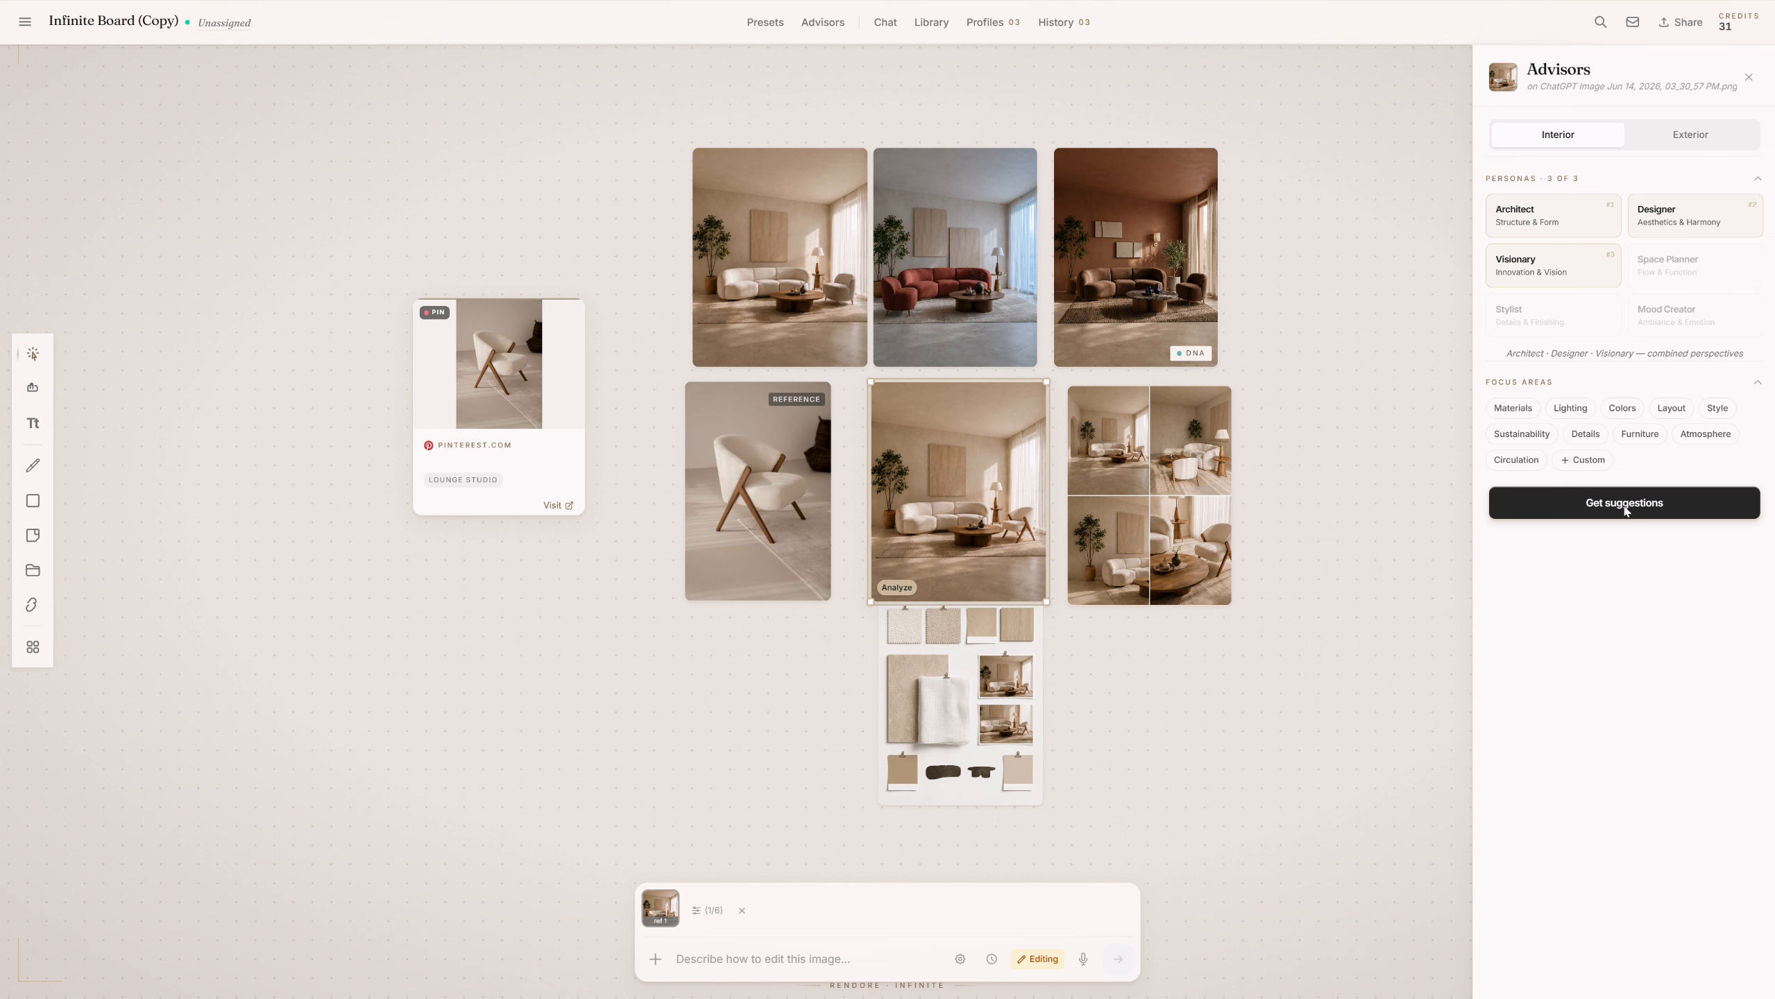
pyautogui.click(1625, 510)
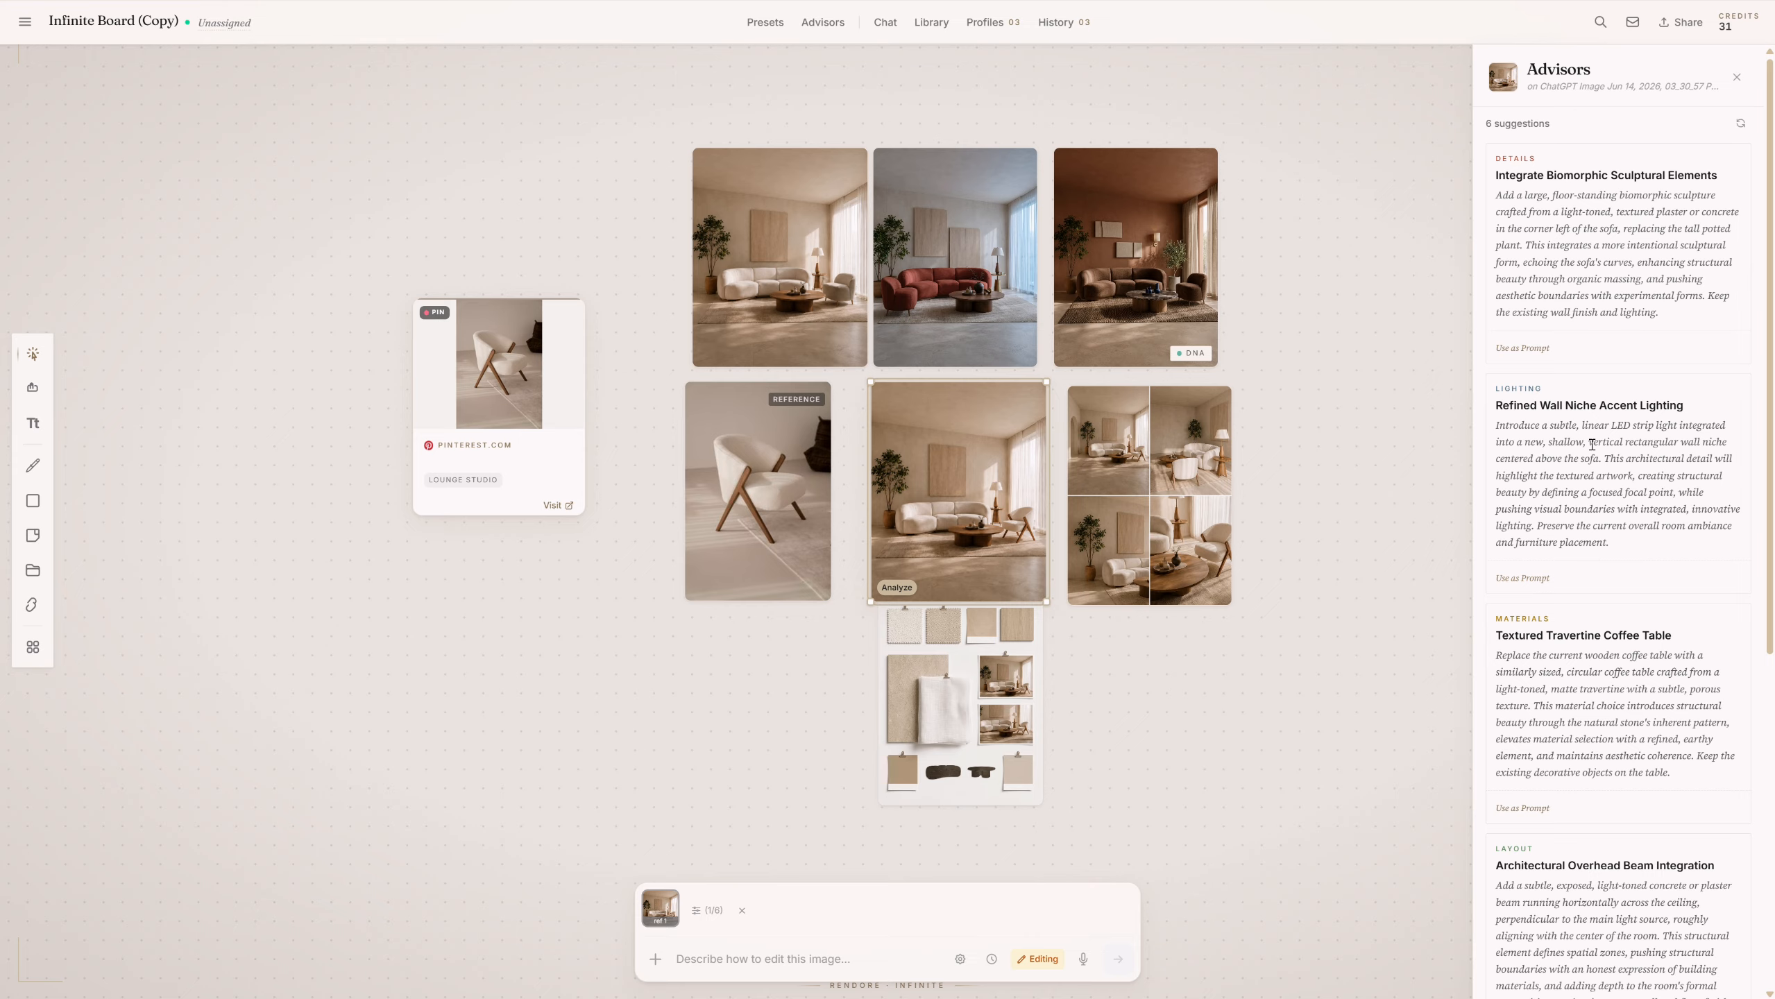
# Read through the advisor suggestions and apply Integrate Biomorphic Sculptural Elements as the edit prompt, generating the edited living room.
pyautogui.scroll(-6, 1592, 444)
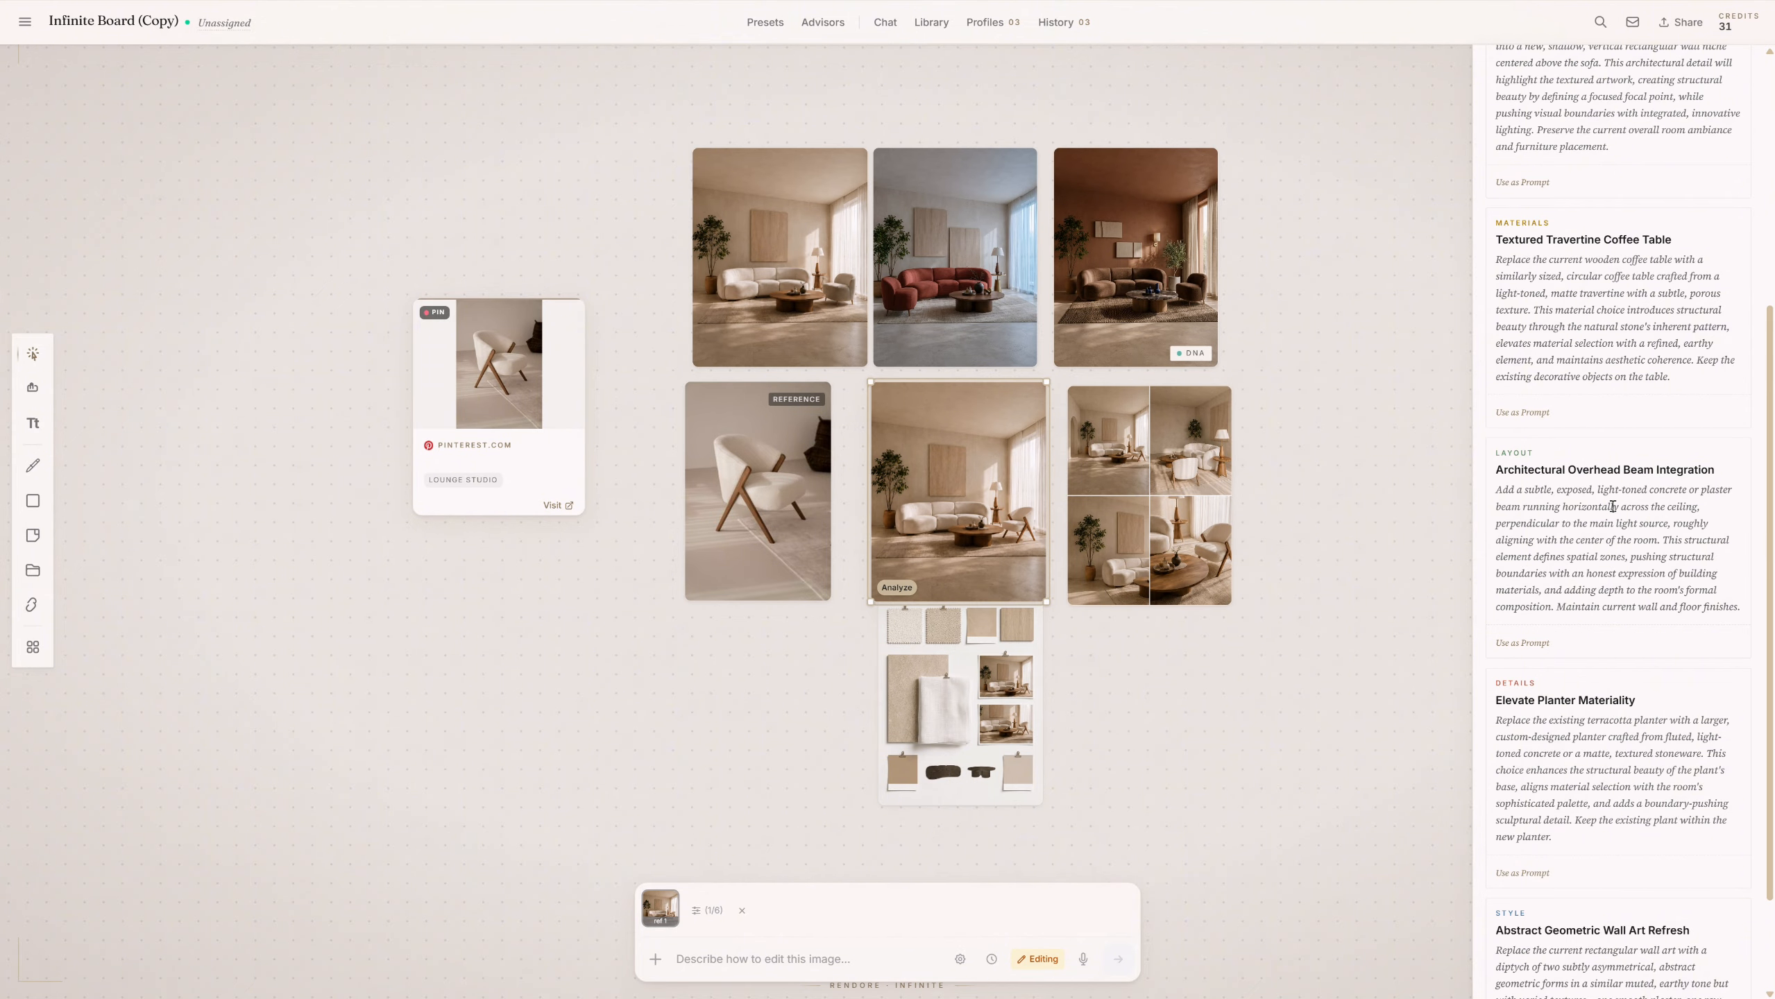
pyautogui.scroll(-2, 1613, 507)
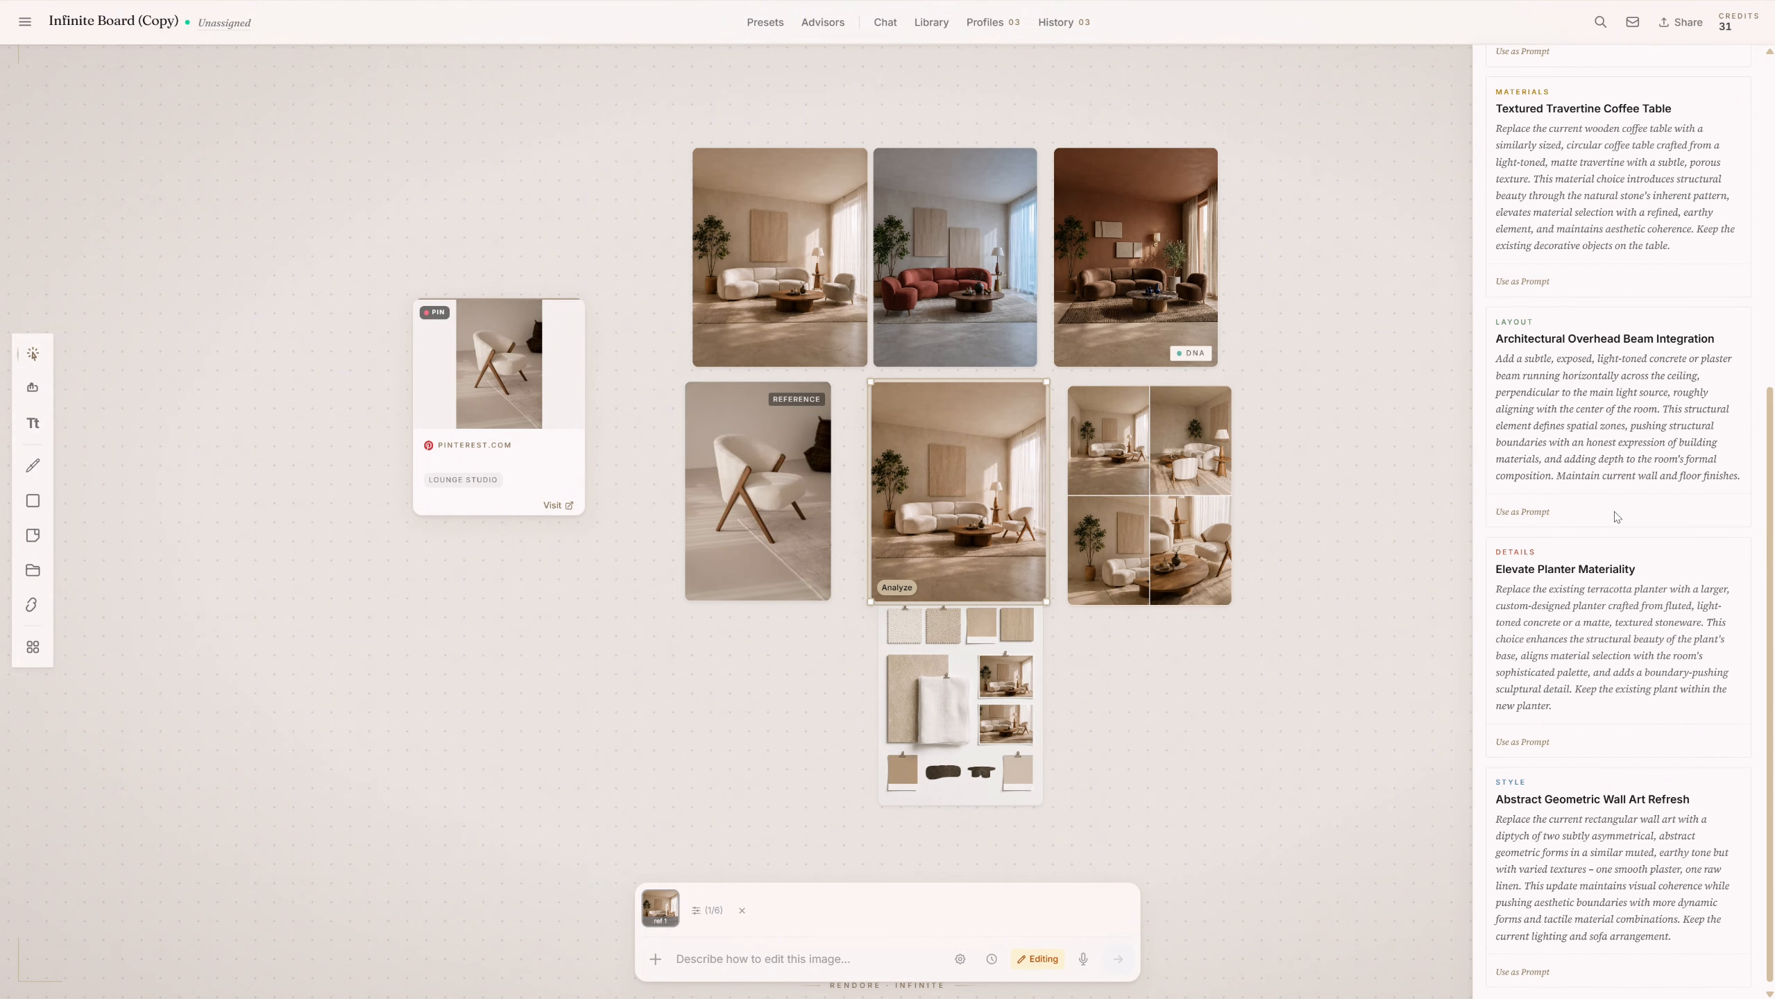
pyautogui.scroll(8, 1578, 283)
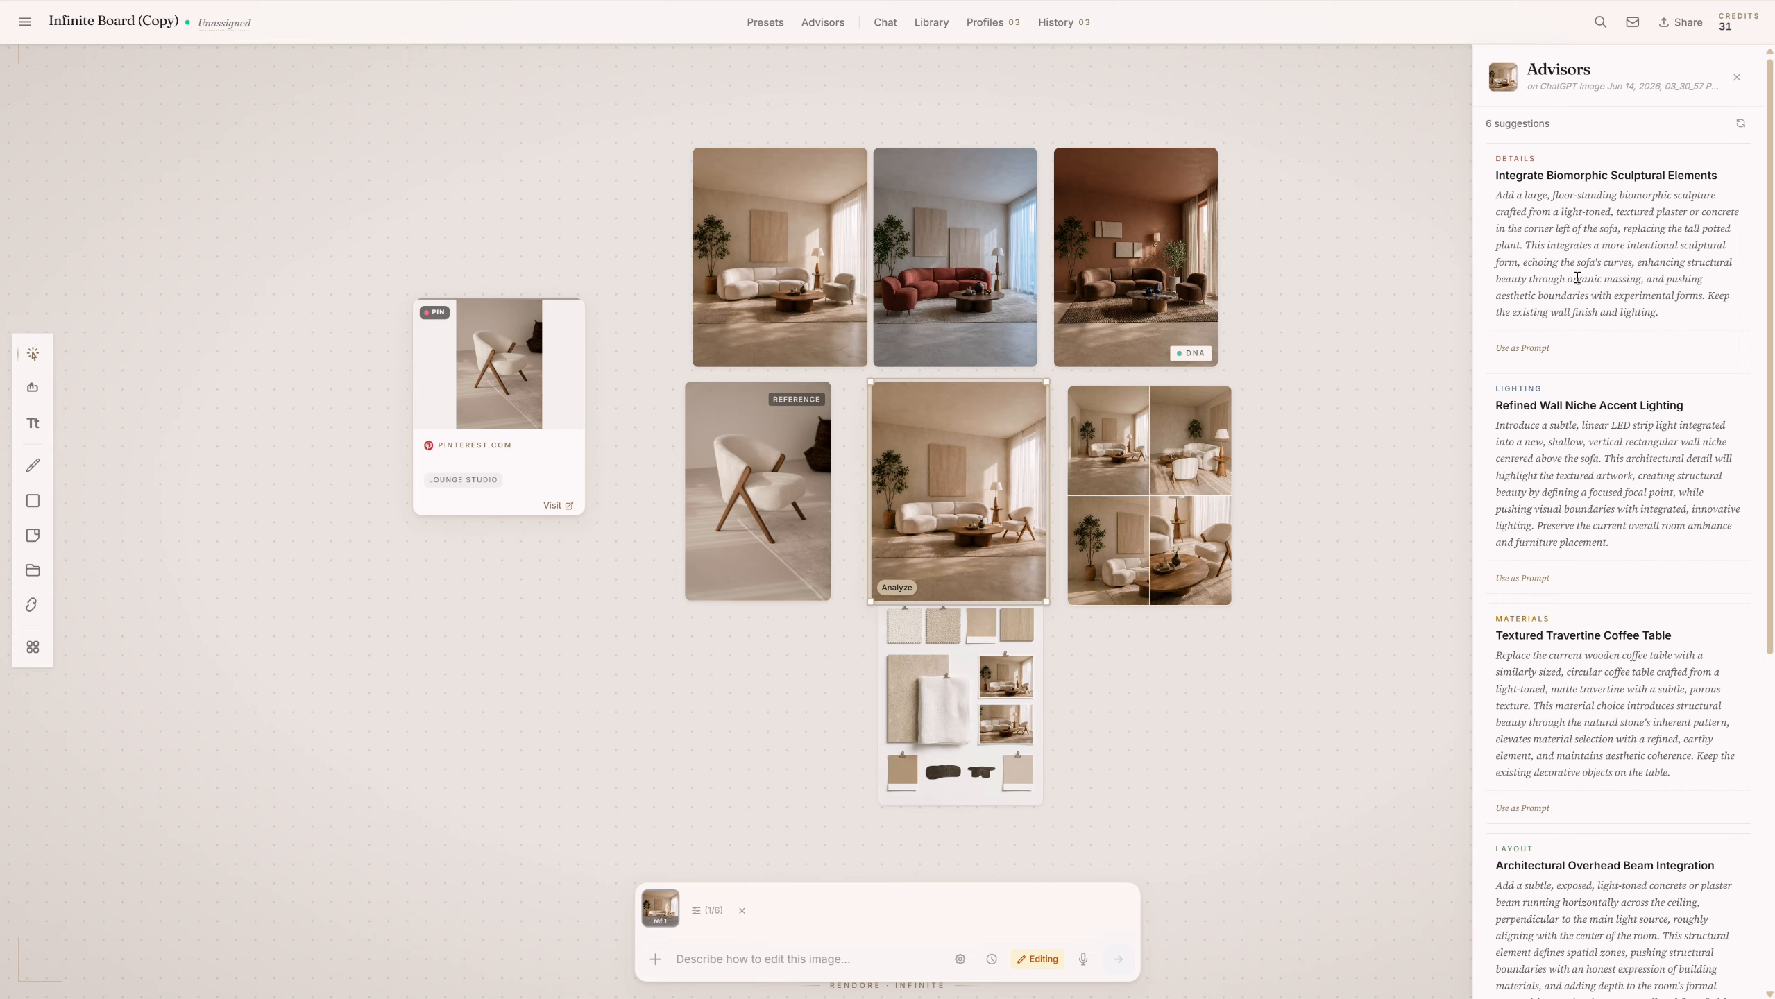
pyautogui.click(1522, 347)
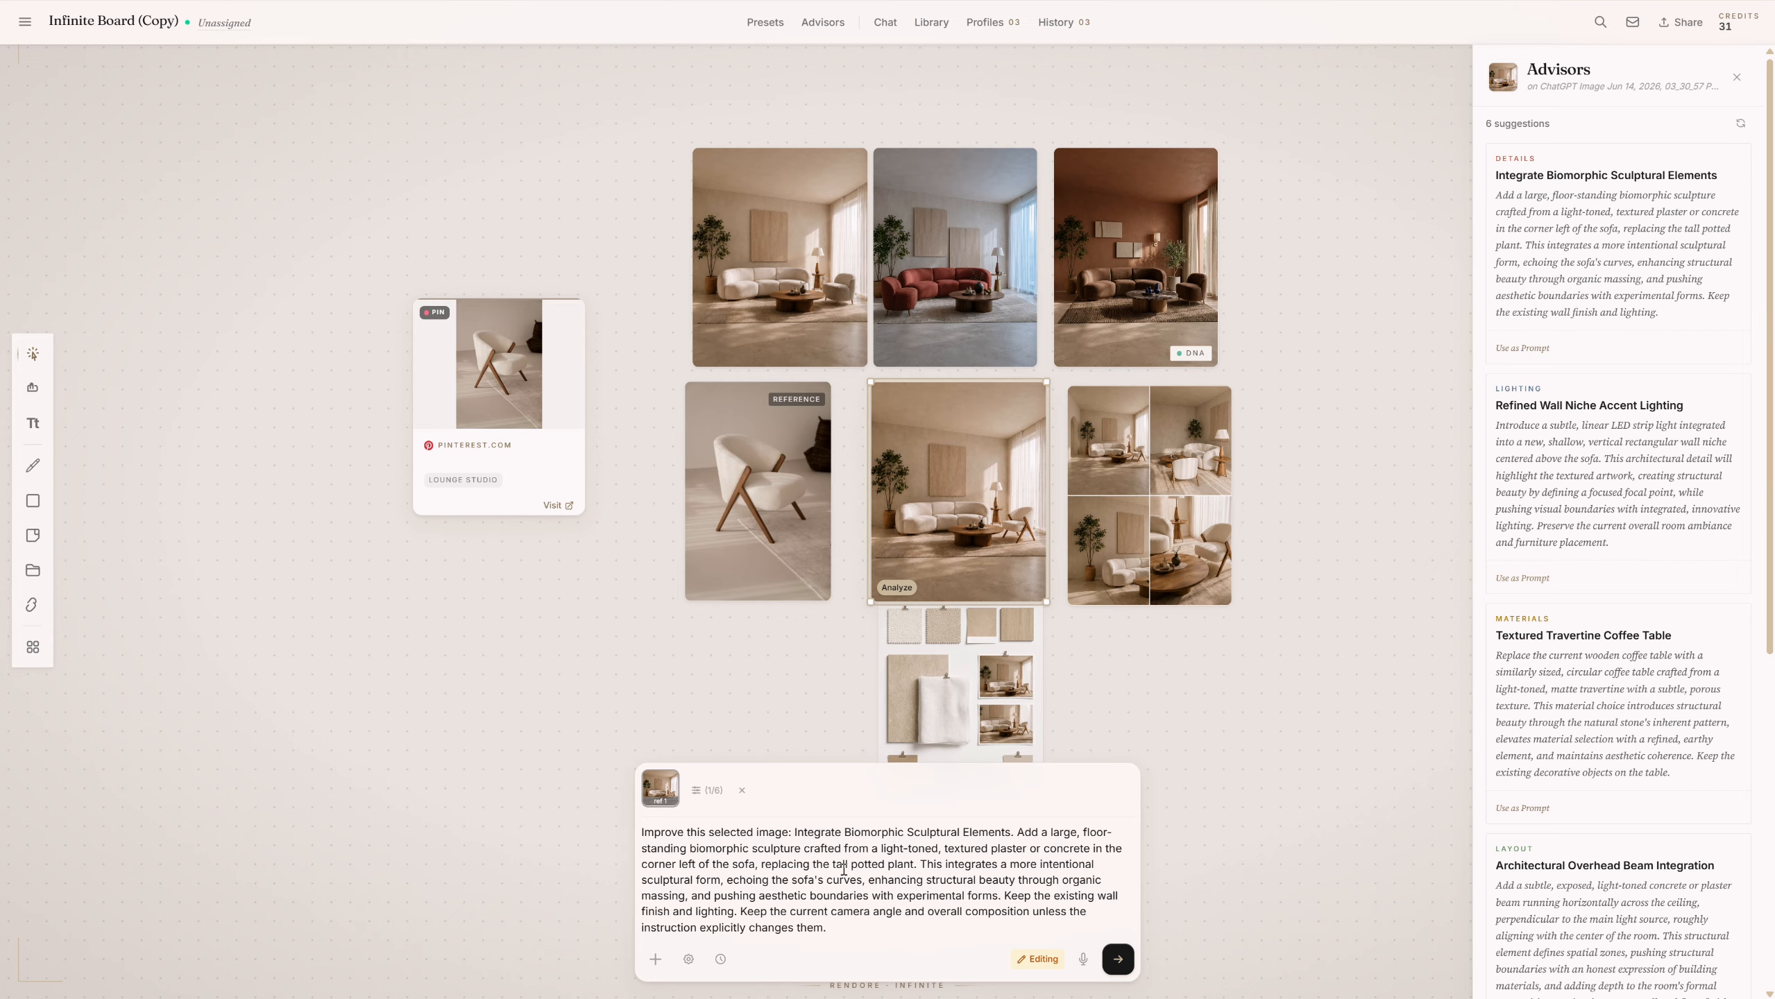
pyautogui.click(1118, 959)
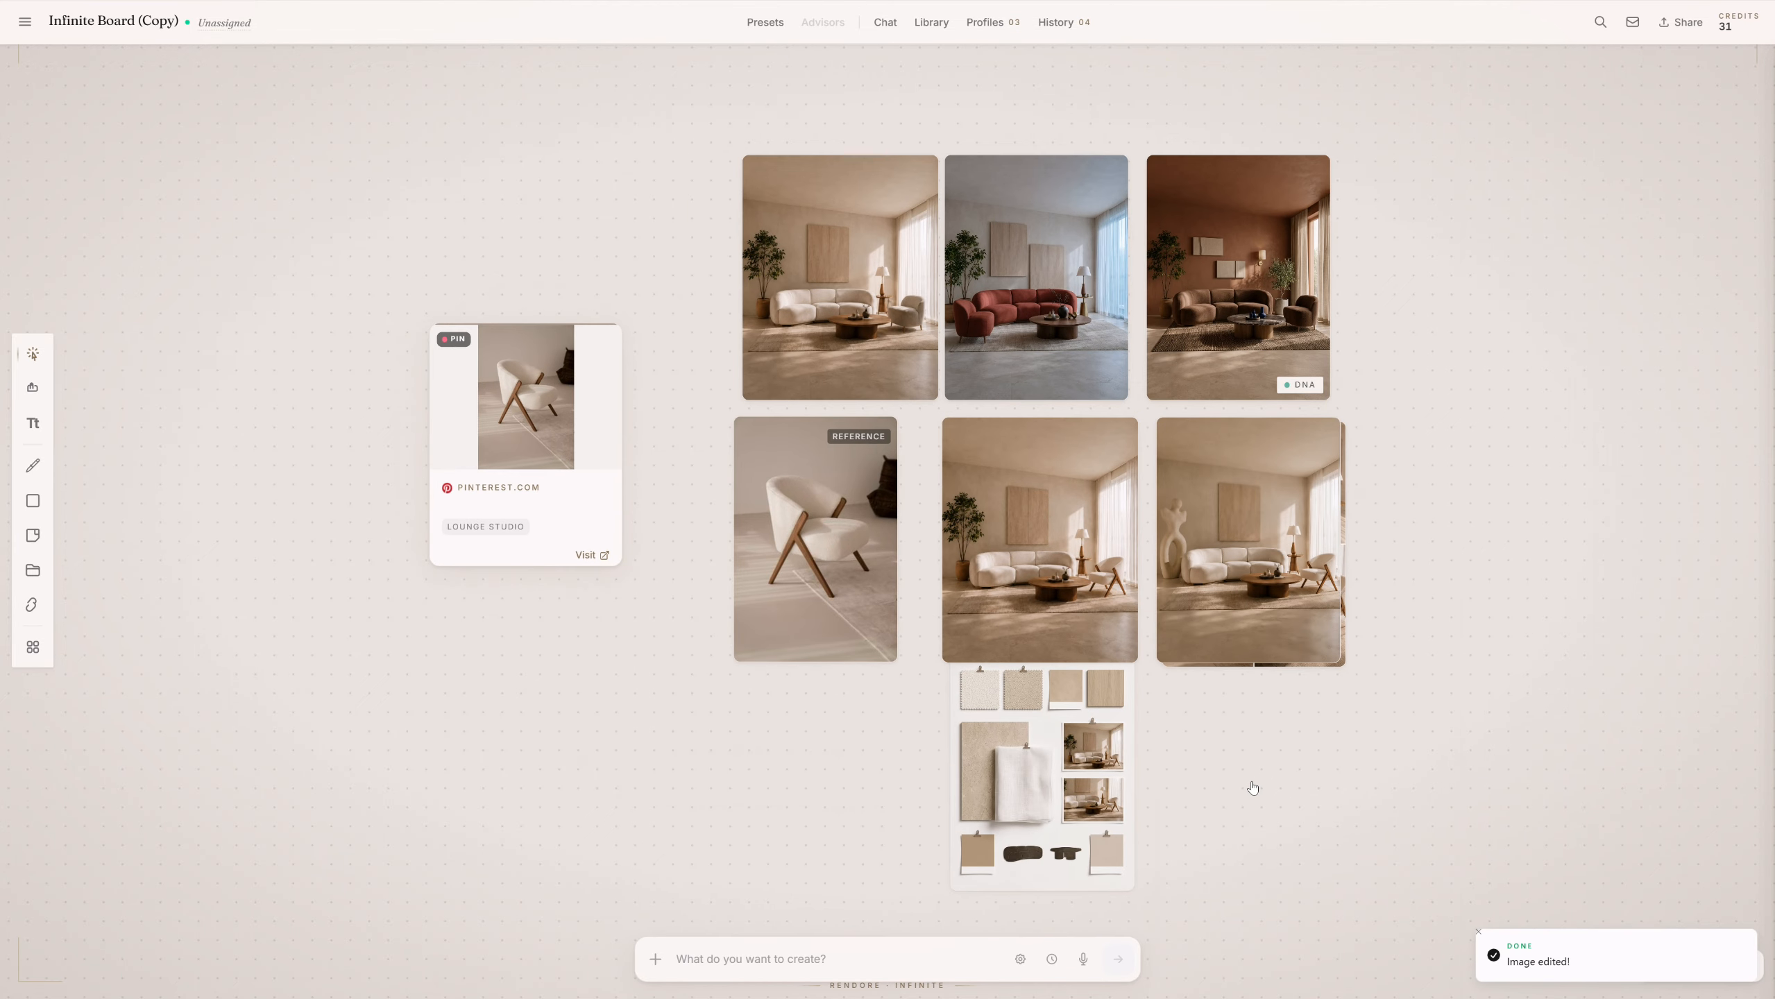
# Move the newly edited sculpture living room off the four-view image grid to free space beside it, and deselect it.
pyautogui.click(1248, 641)
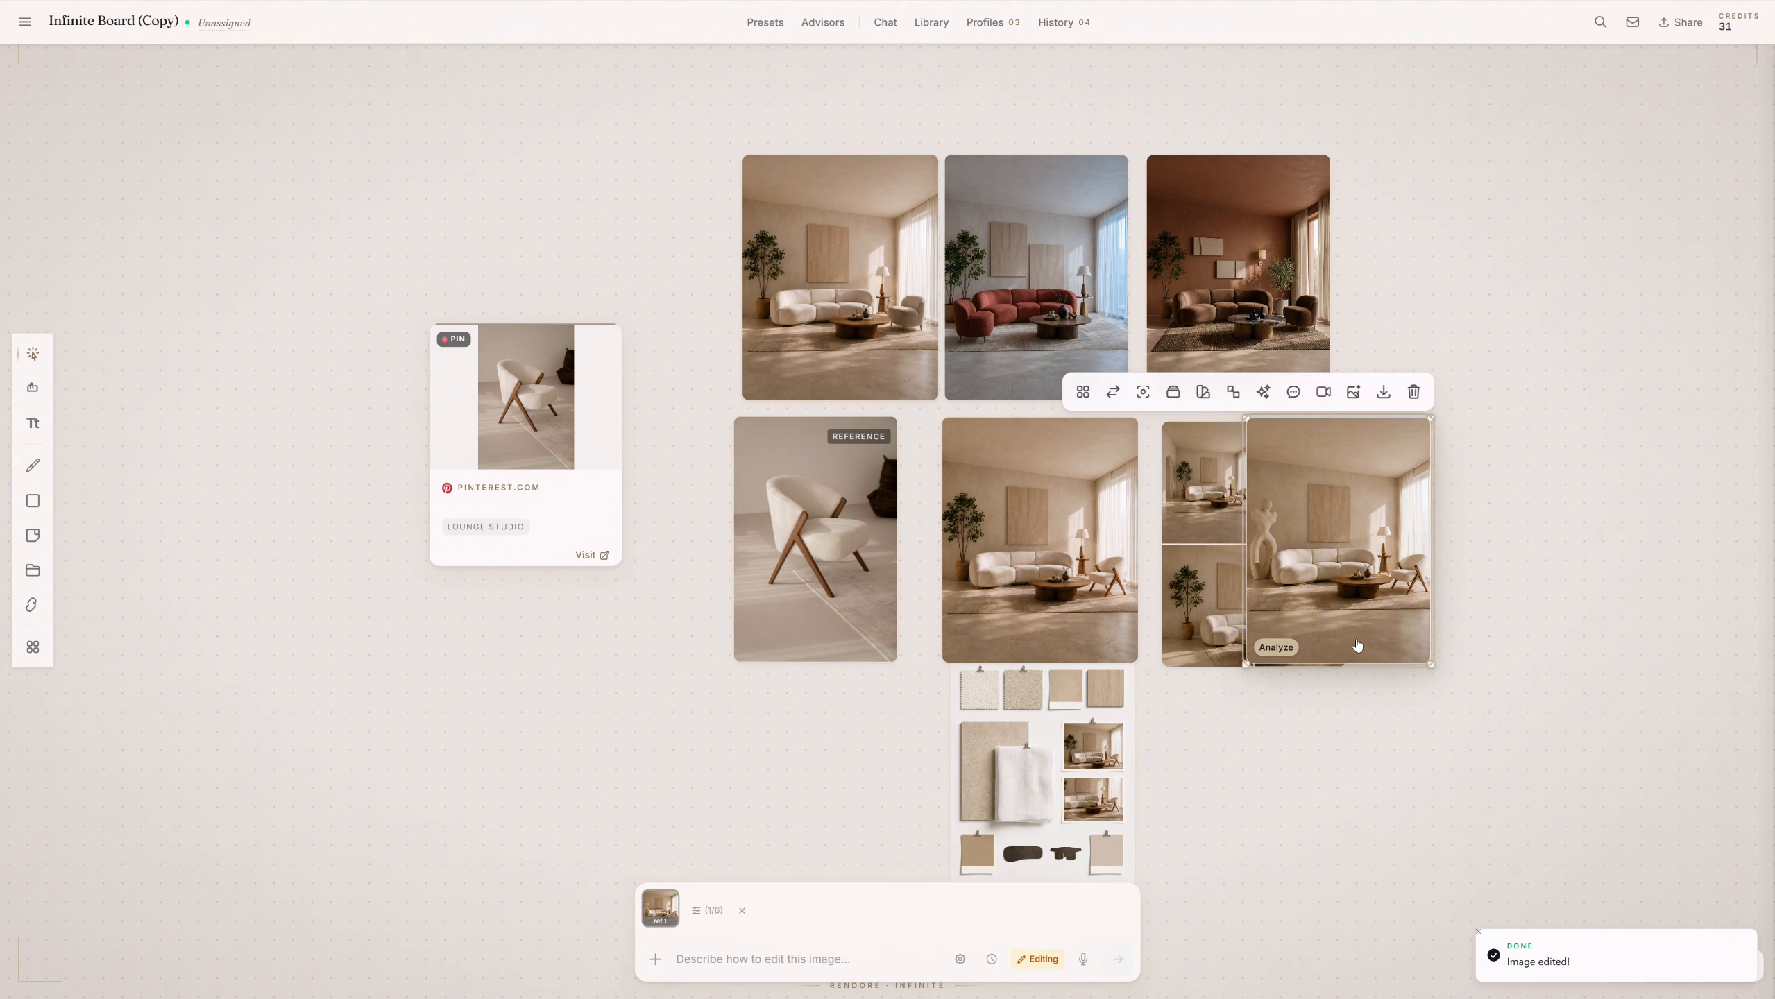
pyautogui.moveTo(1357, 646); pyautogui.dragTo(1454, 650)
pyautogui.click(1604, 639)
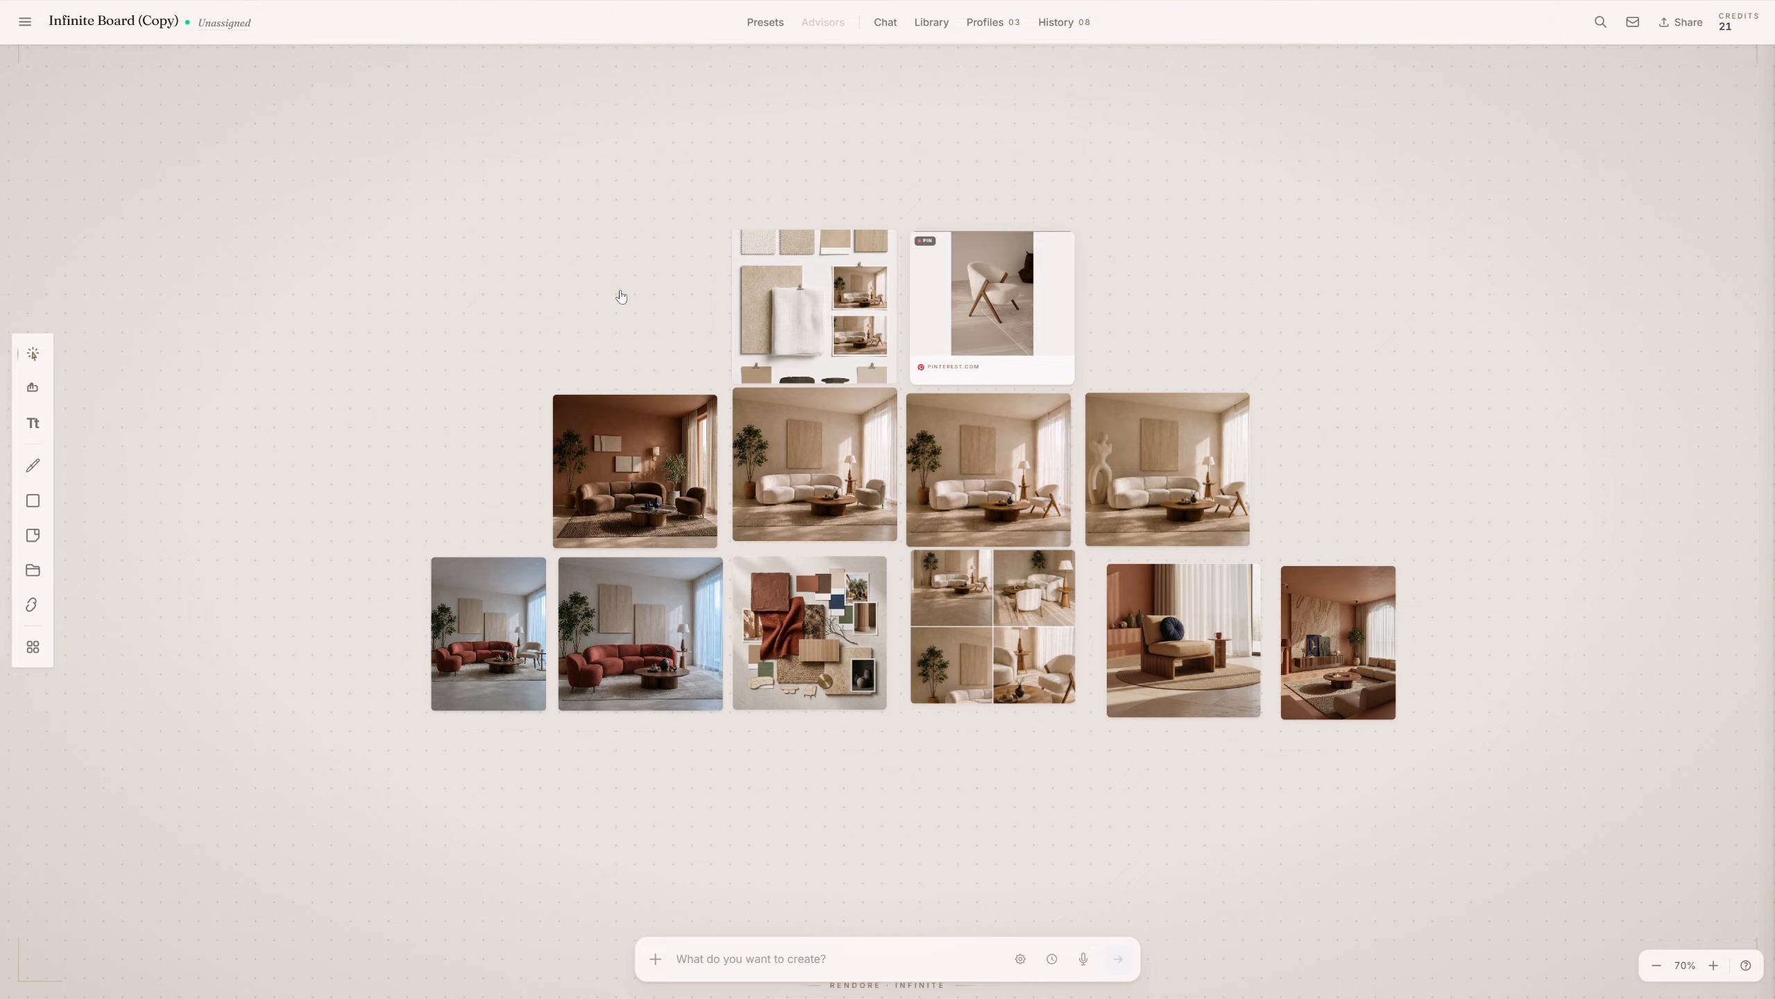
# Generate a Fast-tier Client Walkthrough video from the original beige living room image and play it full screen.
pyautogui.click(804, 477)
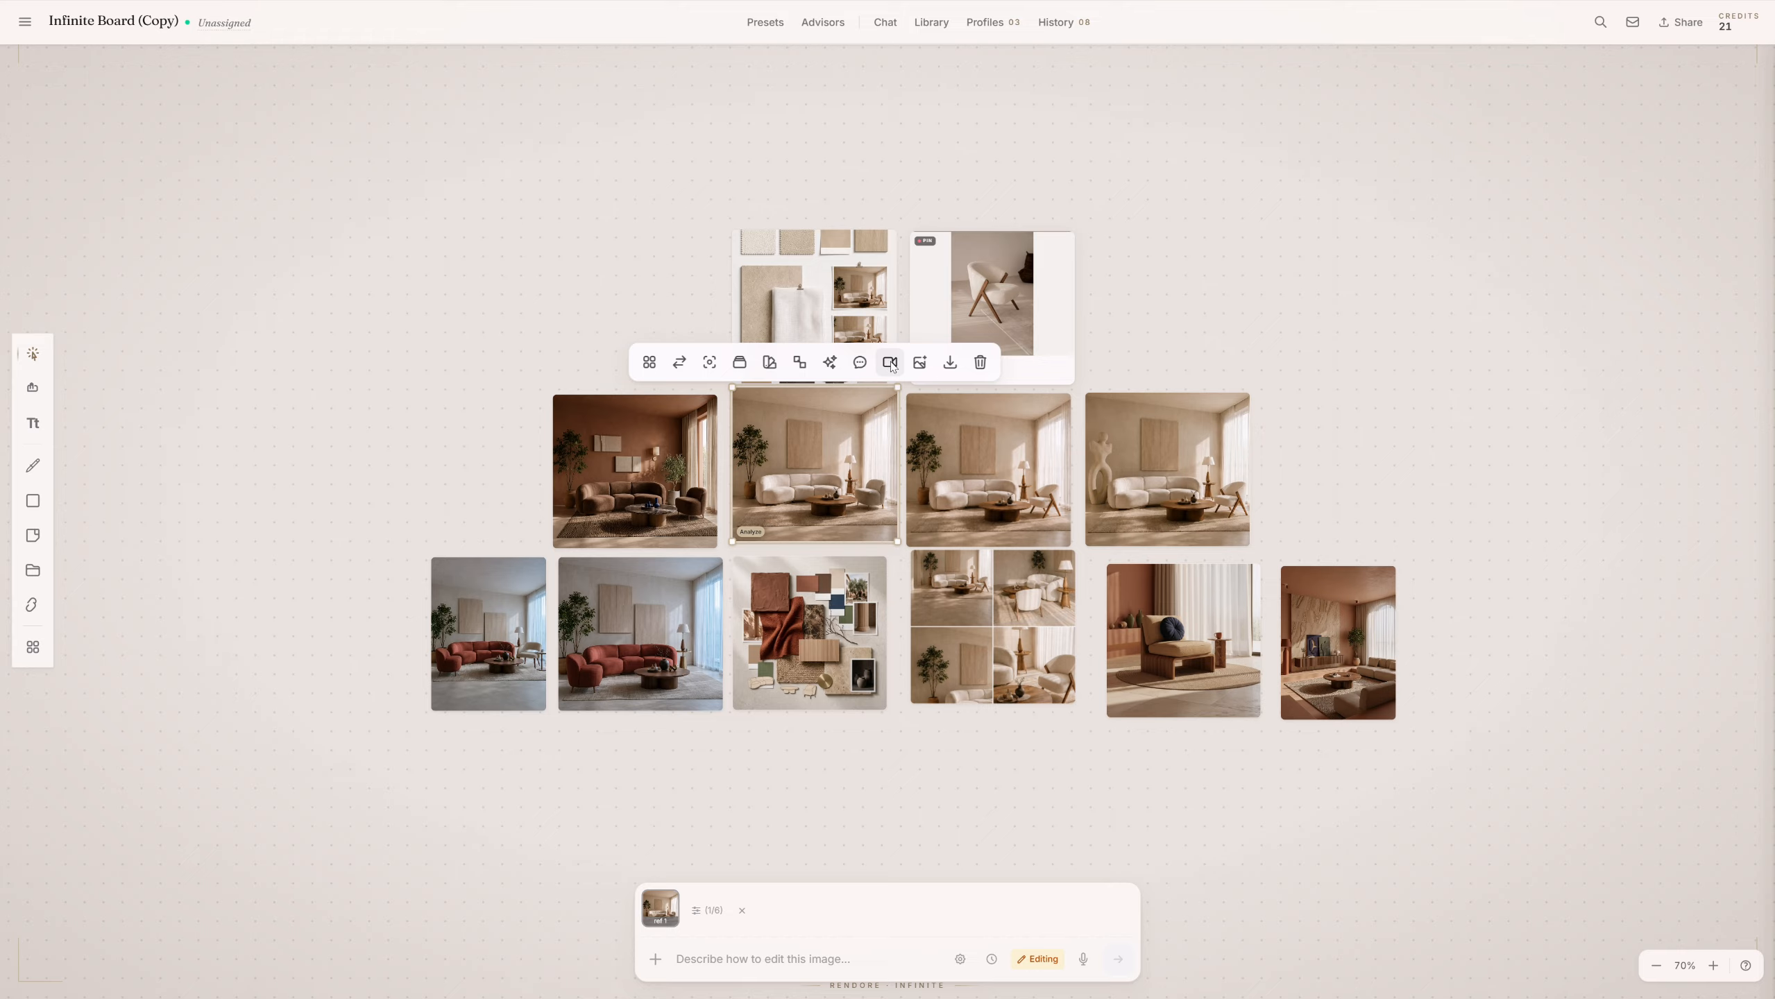
pyautogui.click(890, 362)
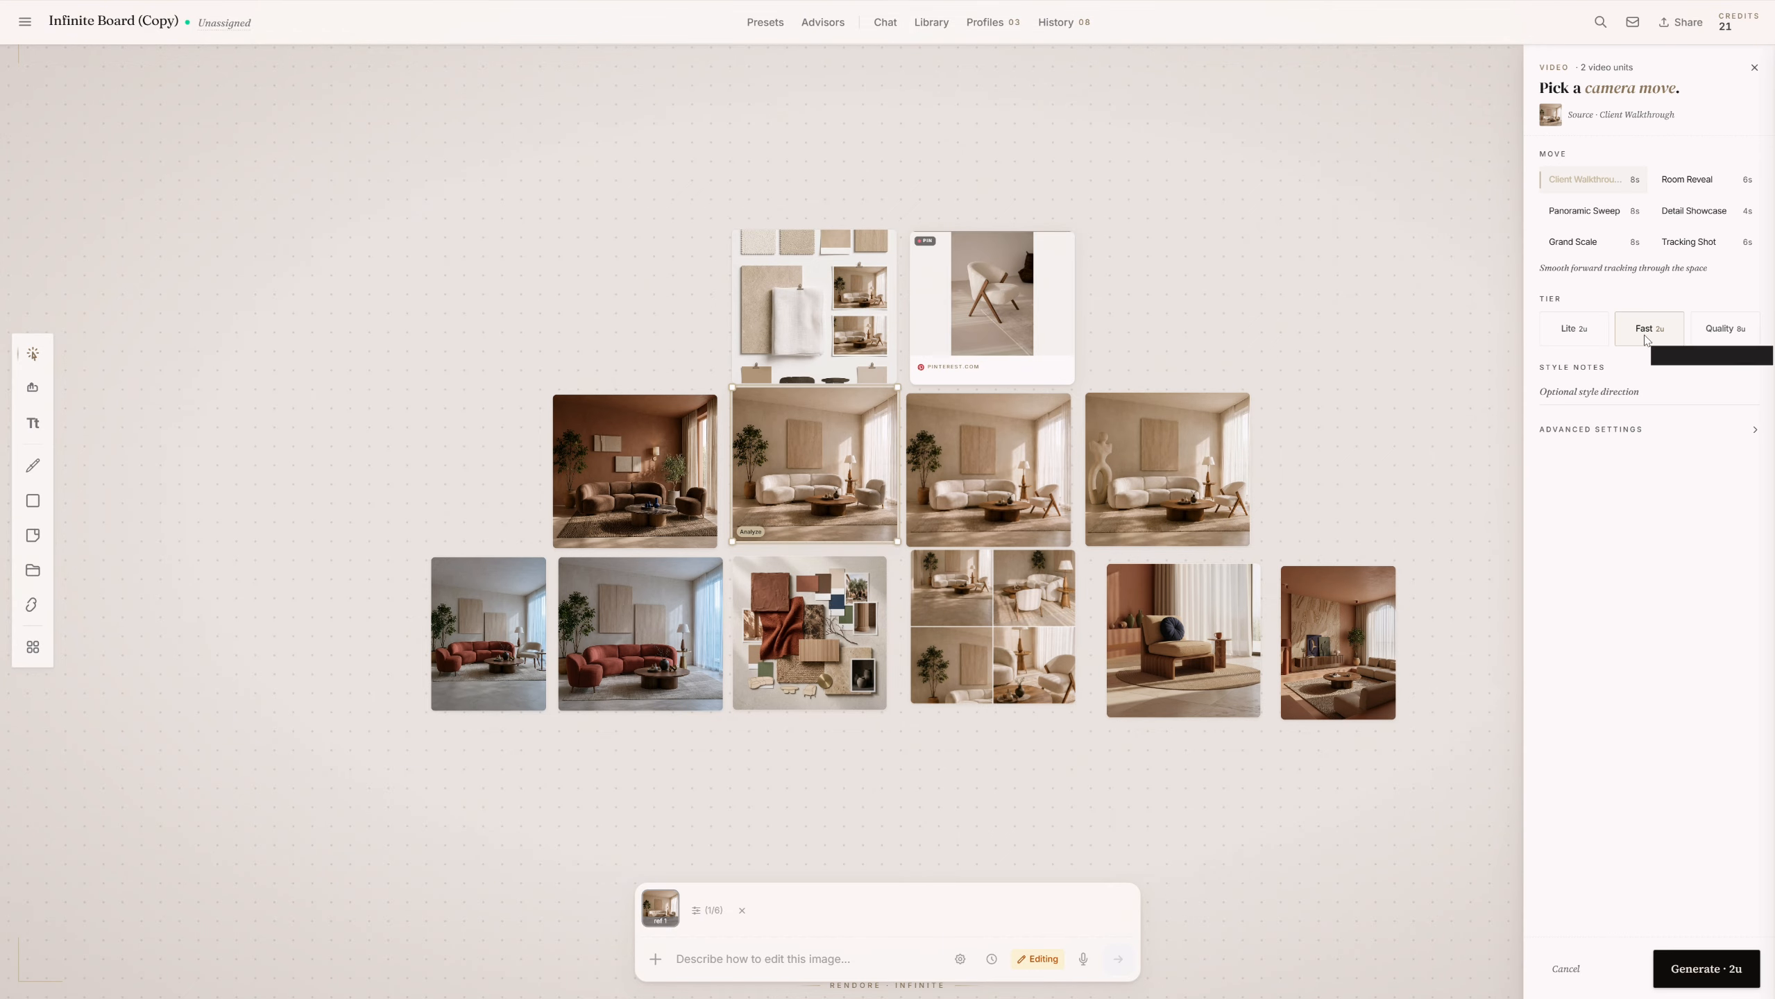
pyautogui.click(1693, 980)
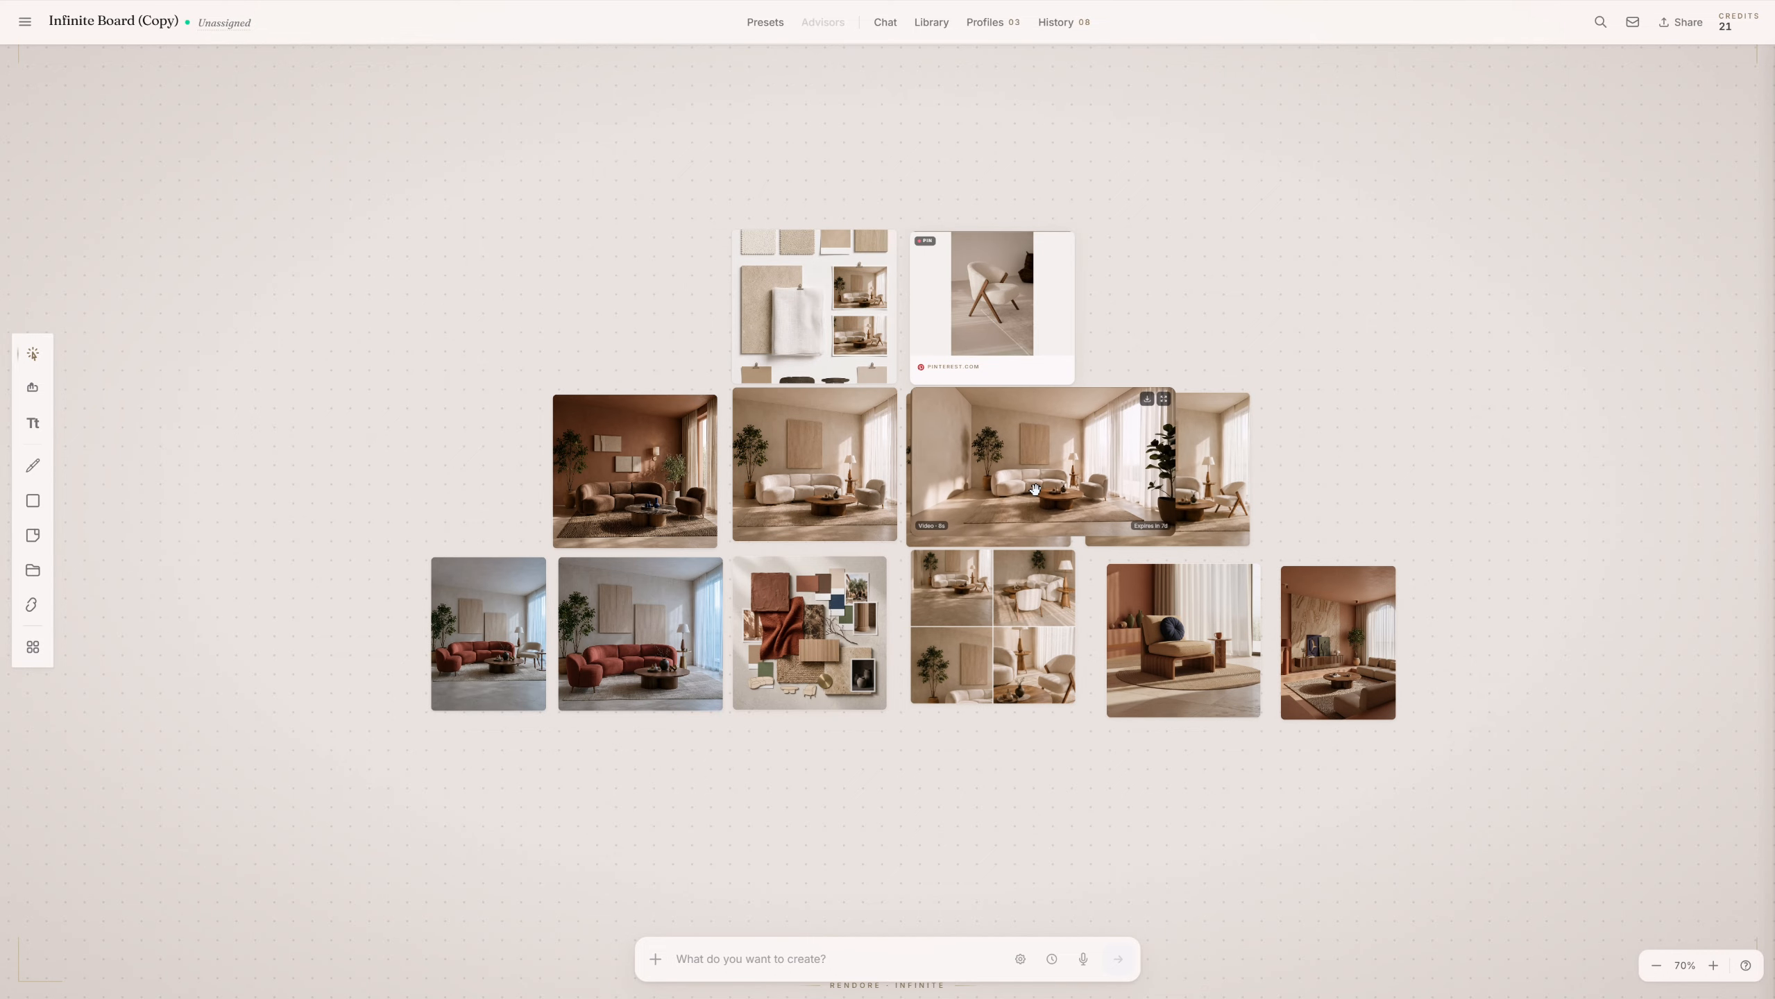
pyautogui.click(1162, 398)
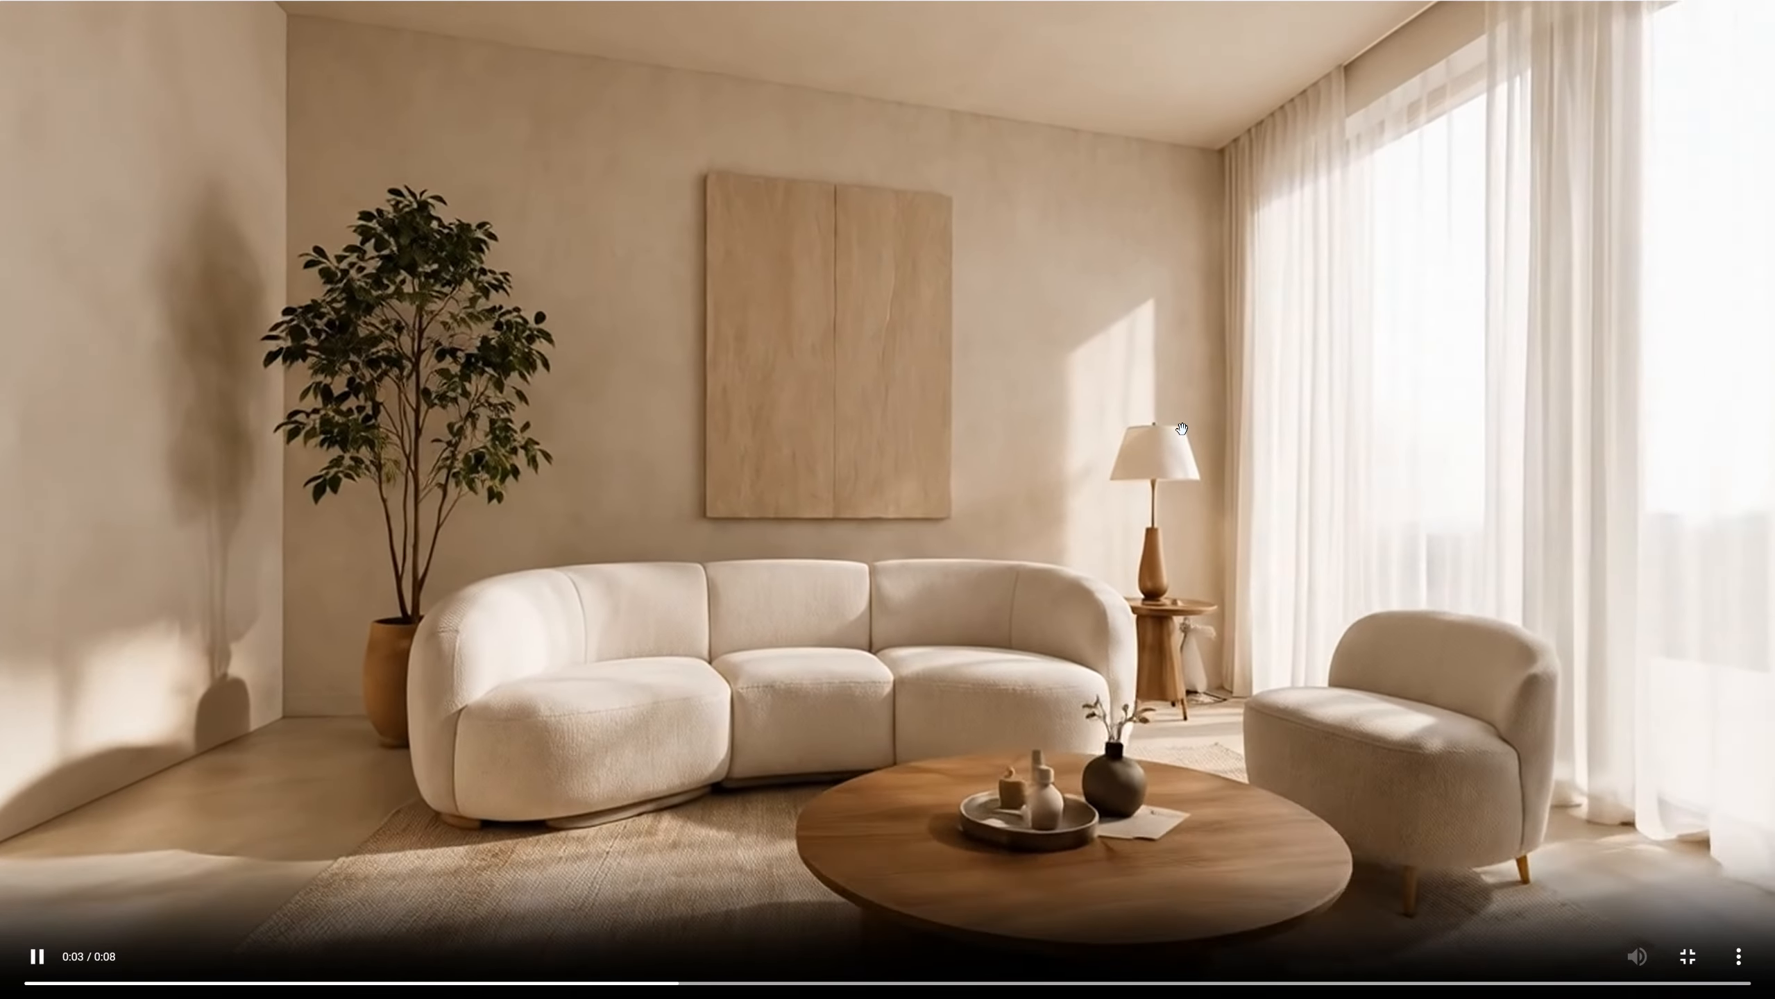
pyautogui.press('Escape')
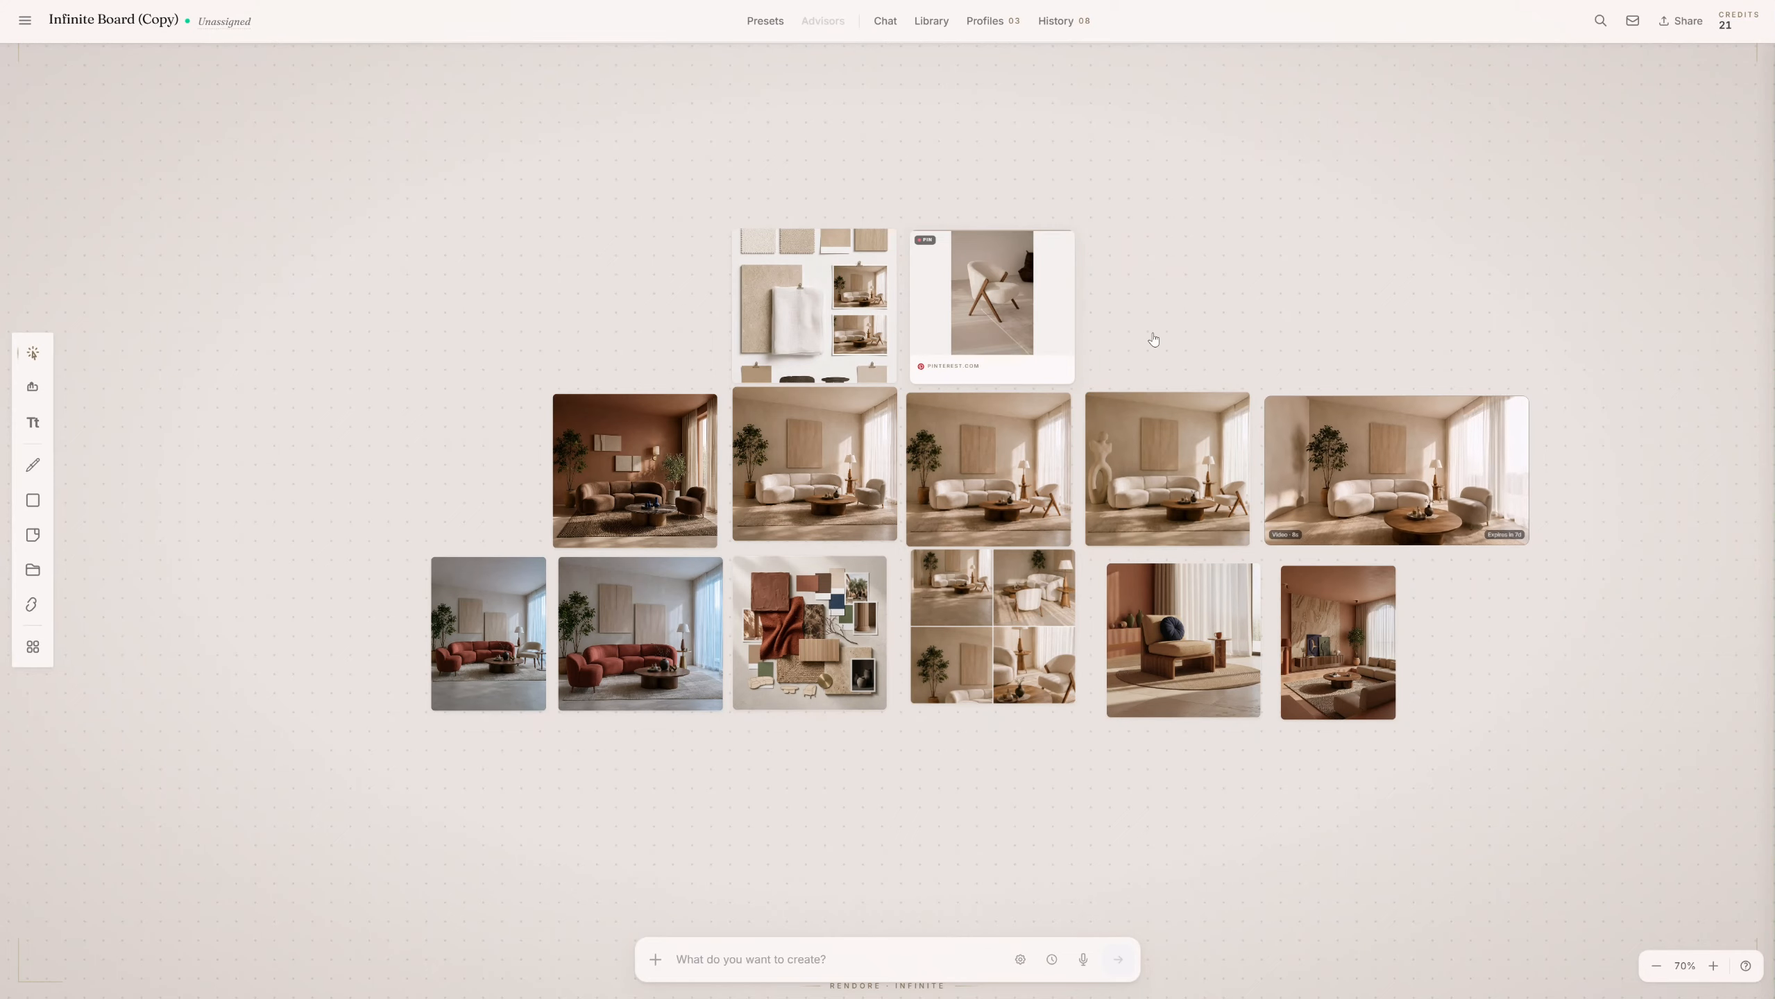
# Upscale the original beige living room image with the Premium tier at 2K resolution in JPEG format.
pyautogui.click(829, 477)
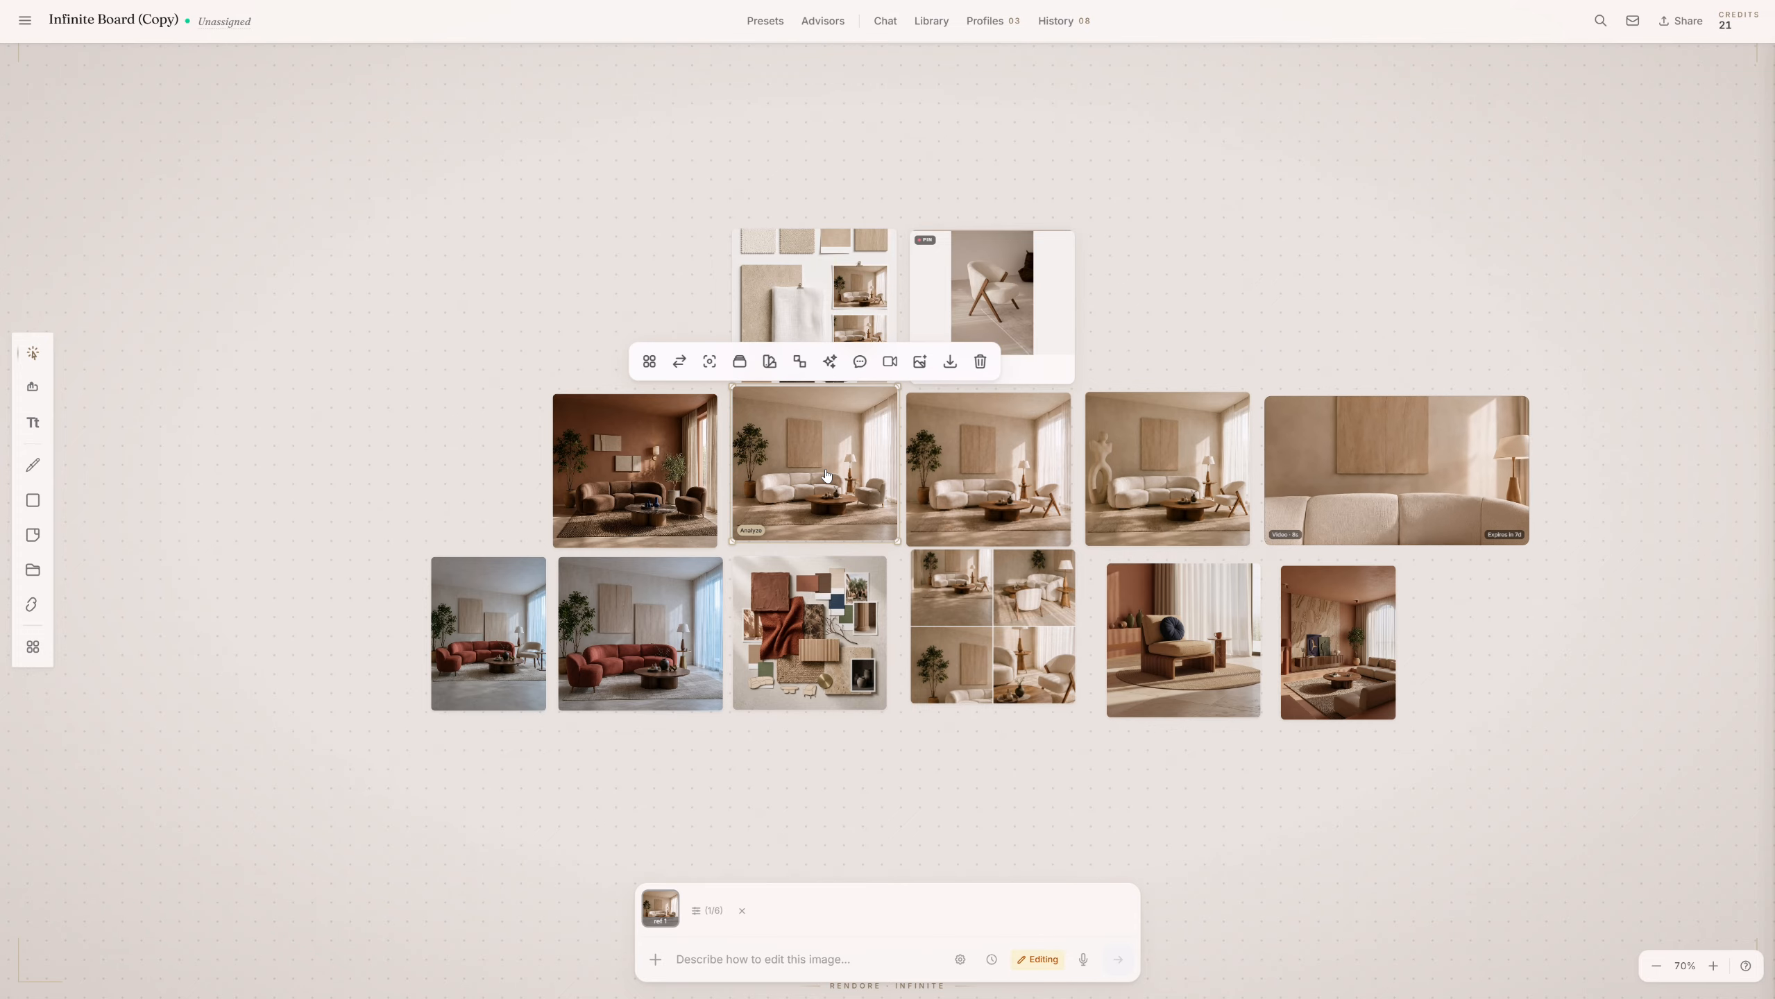
pyautogui.click(920, 362)
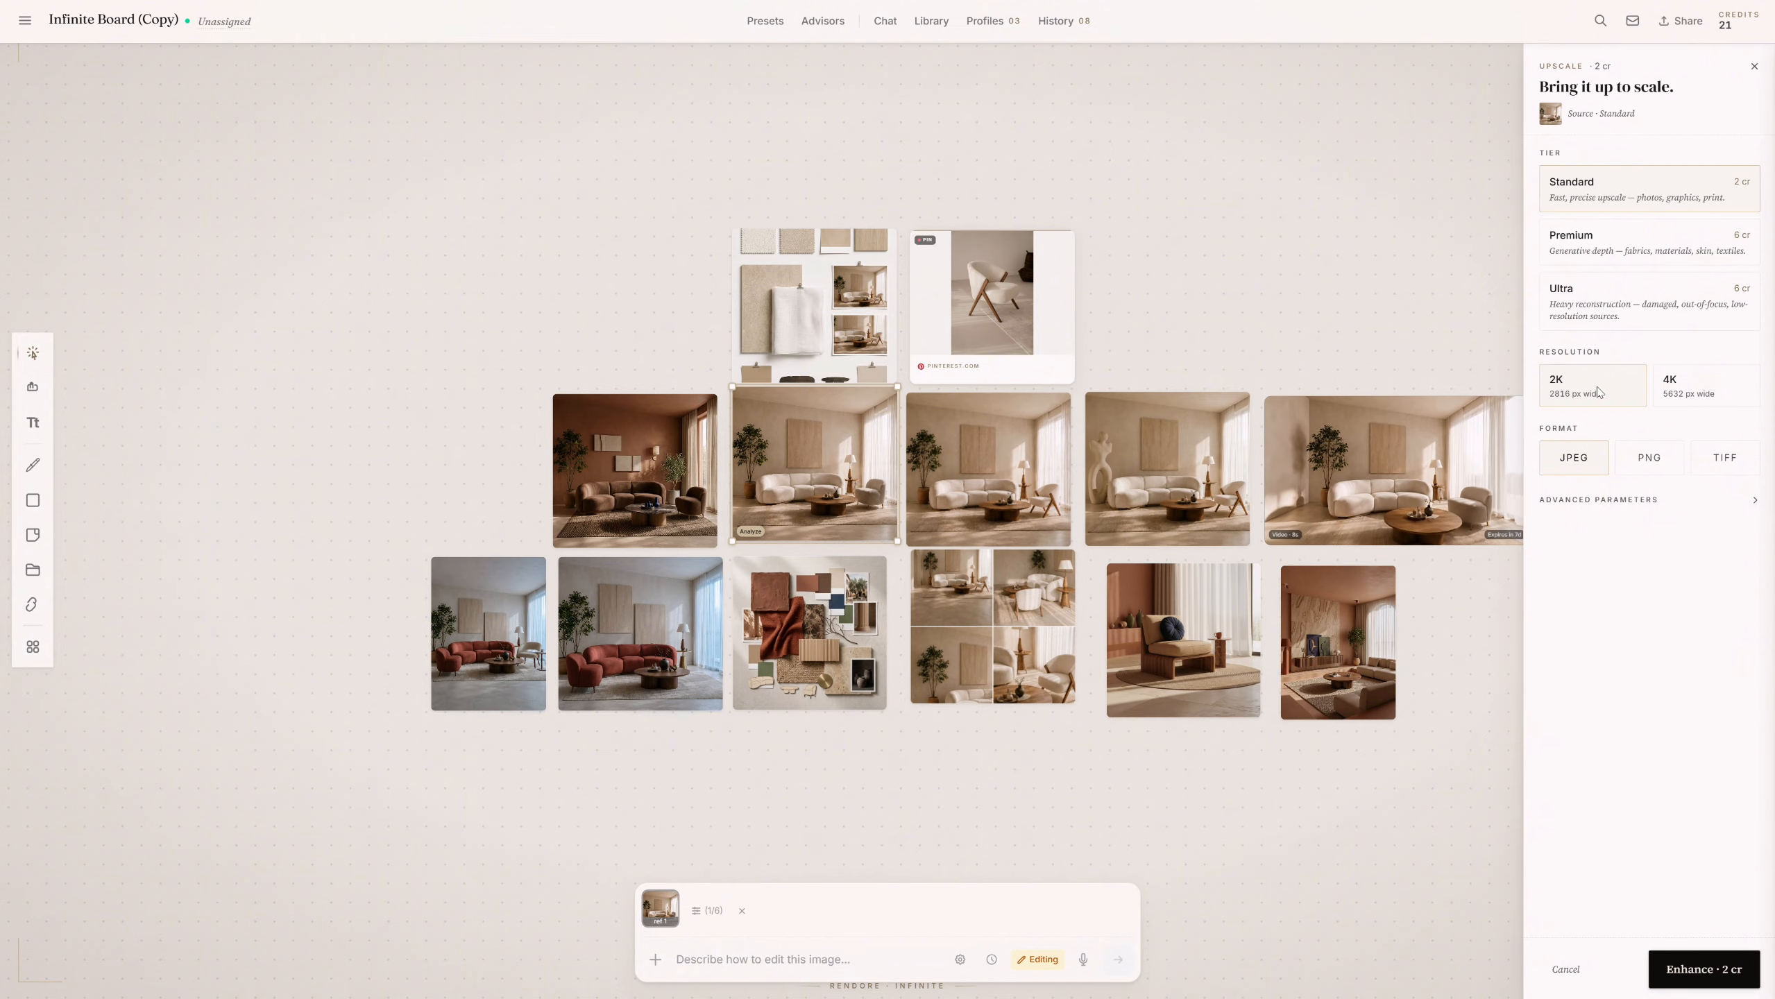
pyautogui.click(1637, 253)
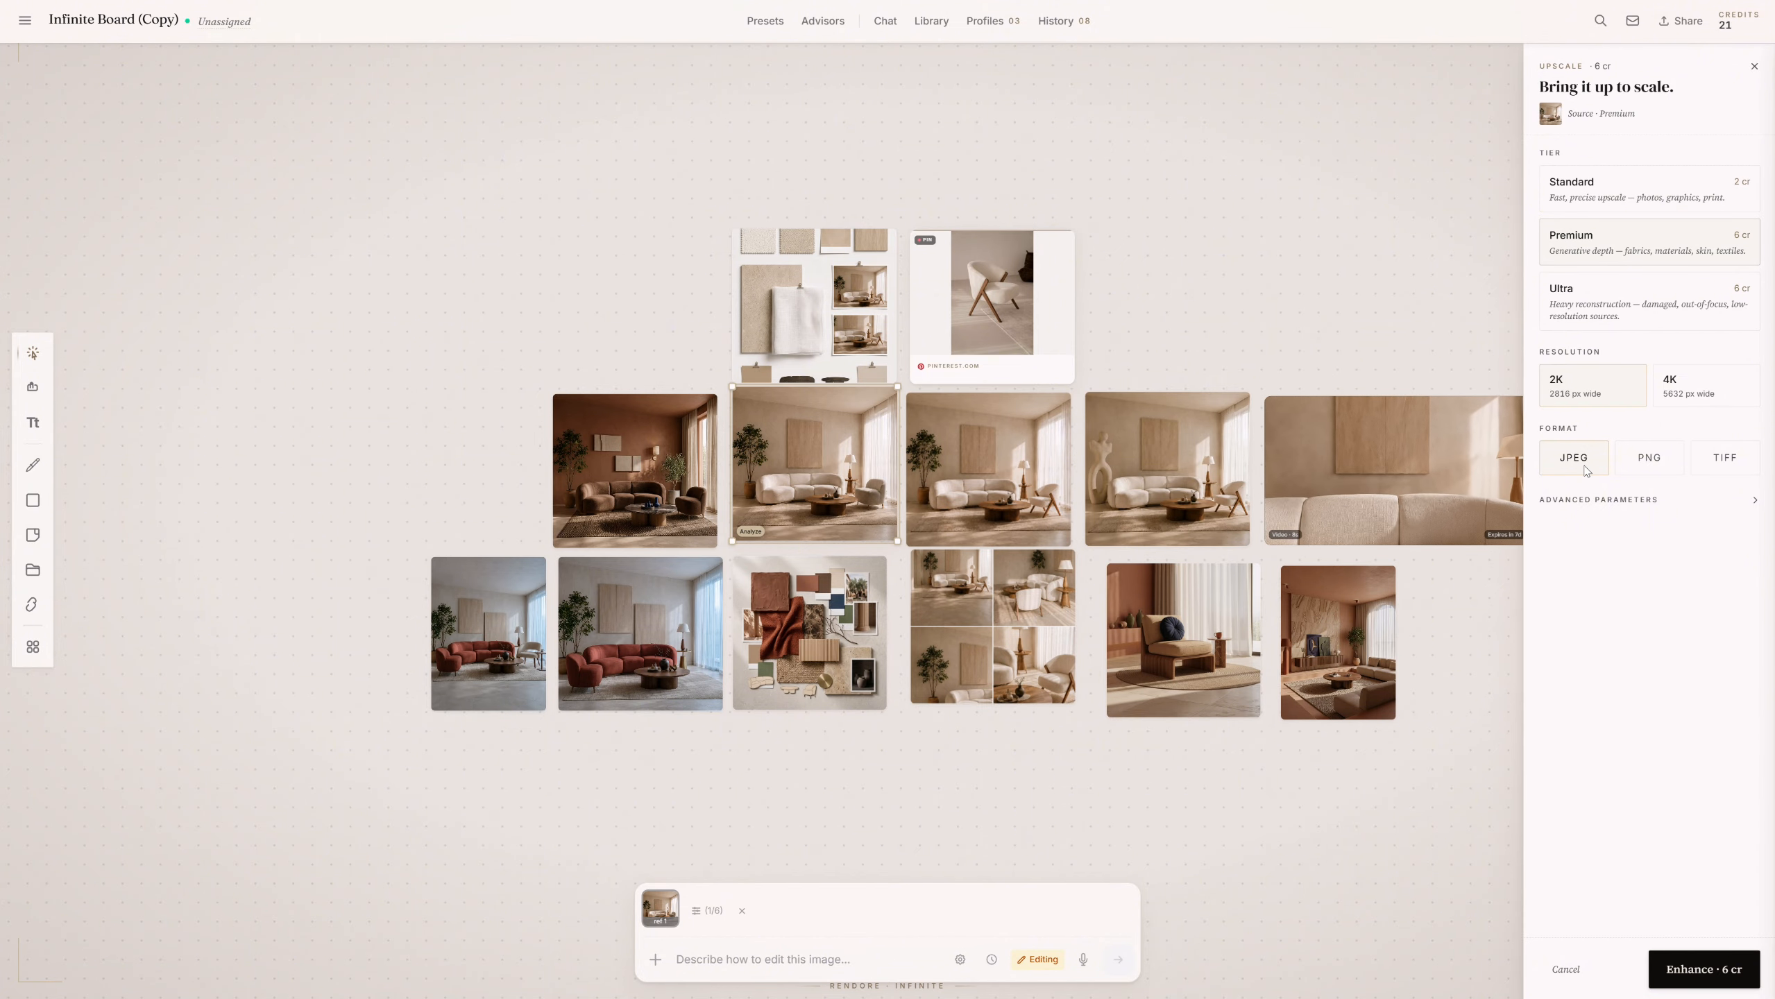
pyautogui.click(1597, 501)
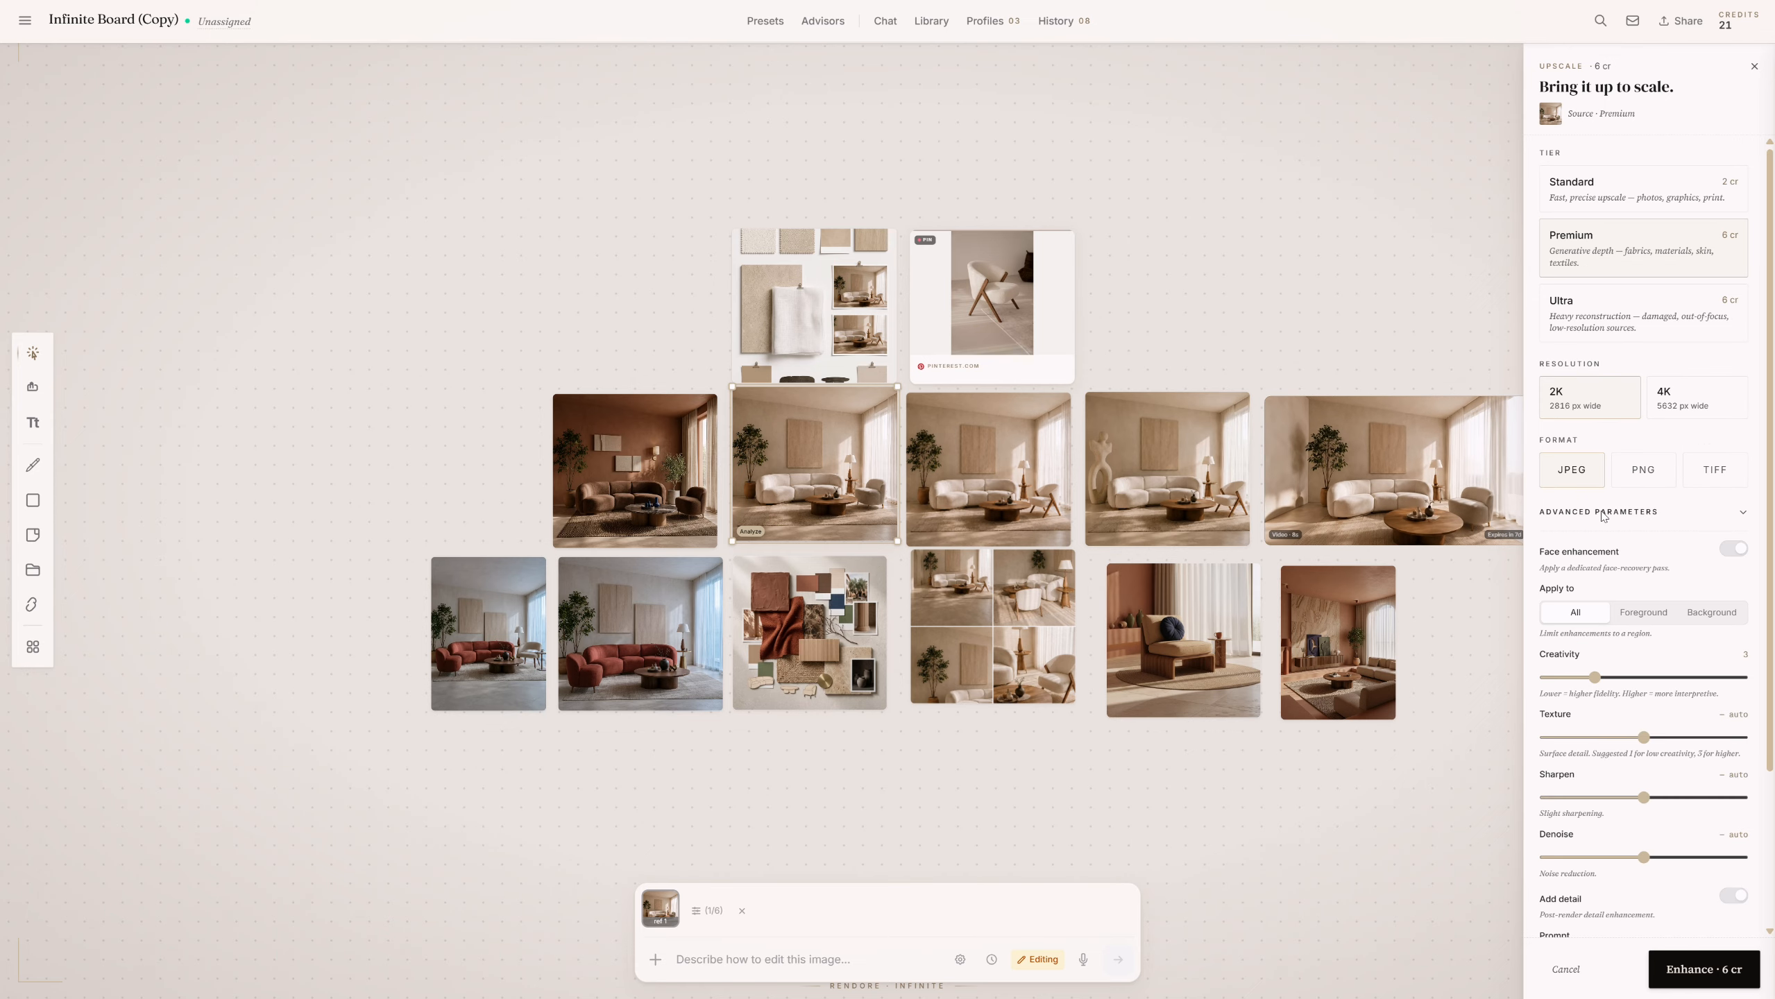
pyautogui.click(1603, 516)
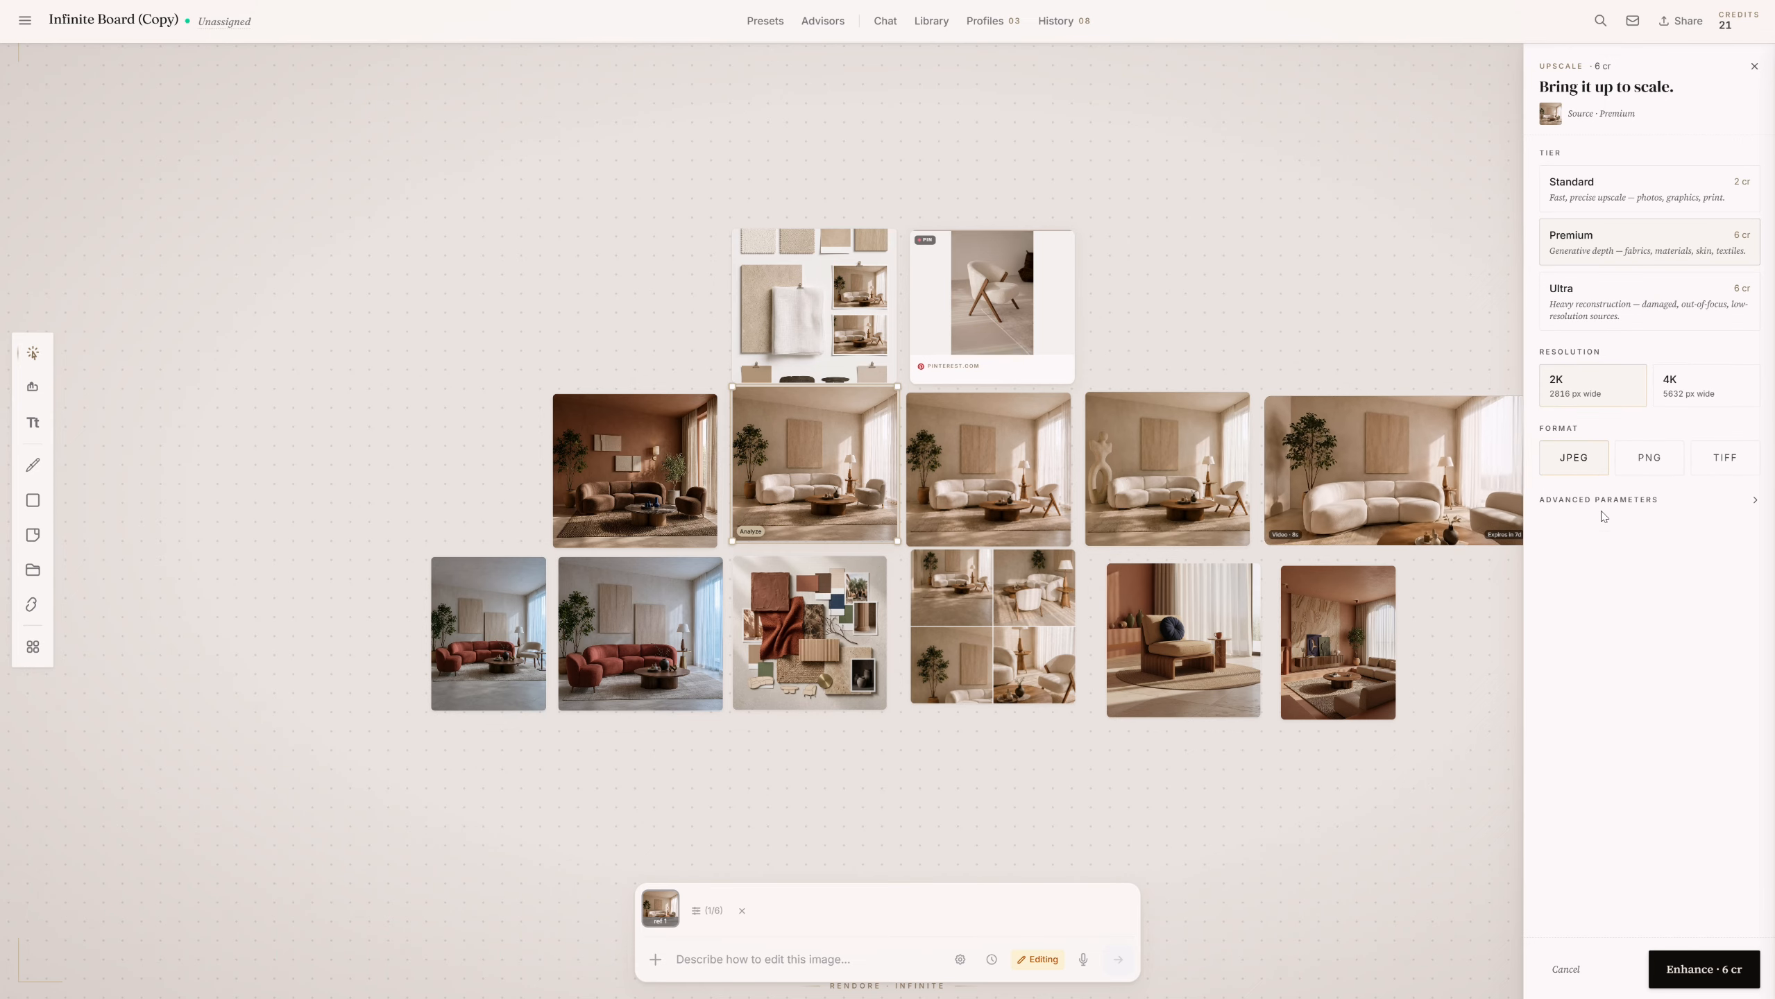
pyautogui.click(1699, 976)
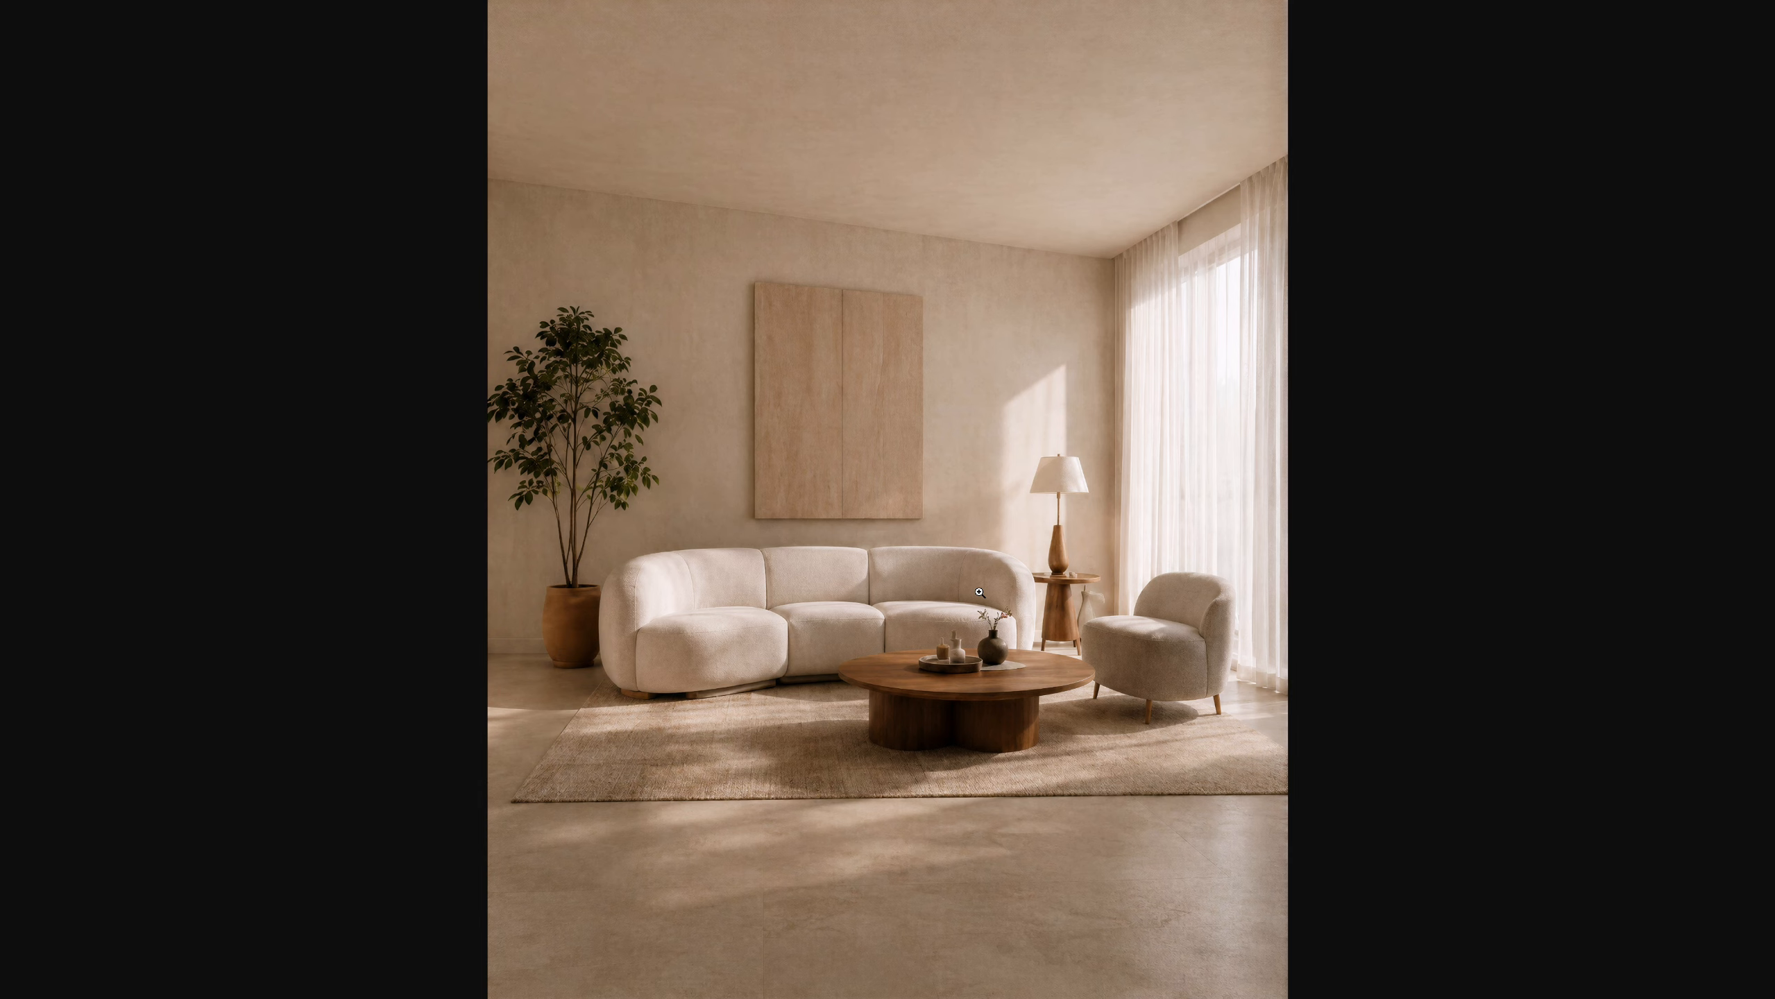
# Inspect the fabric and wood detail of the upscaled living room image up close, and return to the board.
pyautogui.click(871, 599)
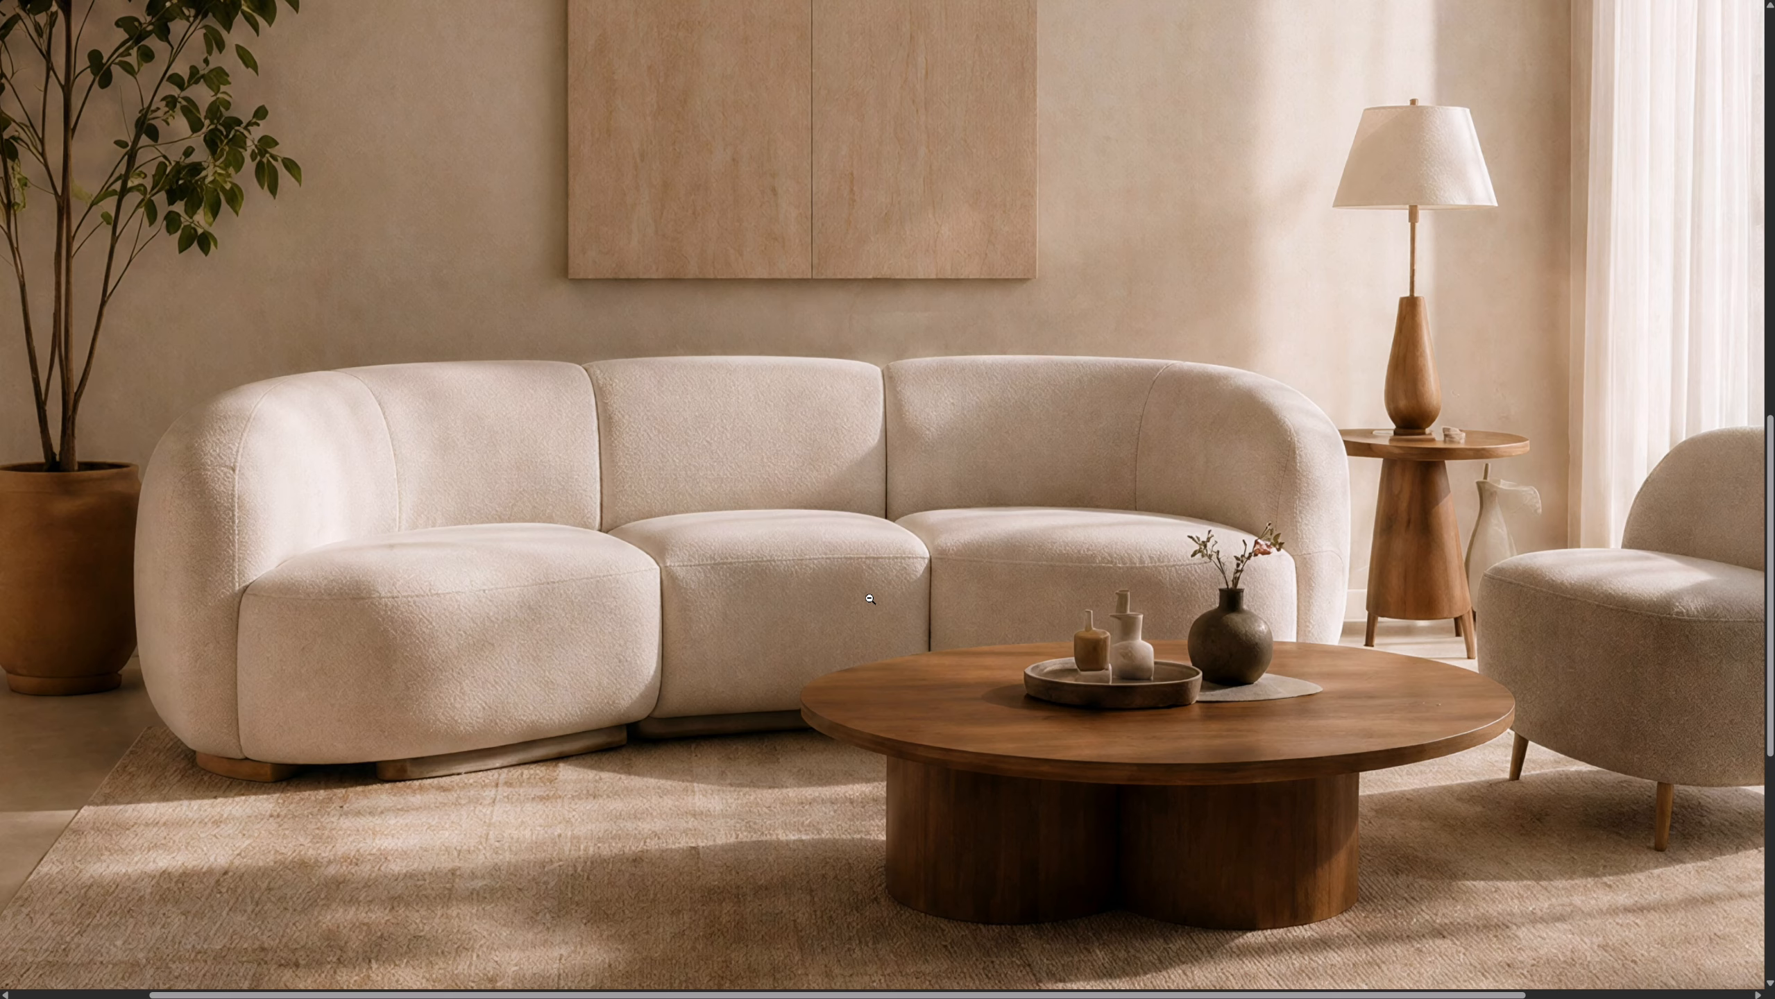
pyautogui.click(848, 593)
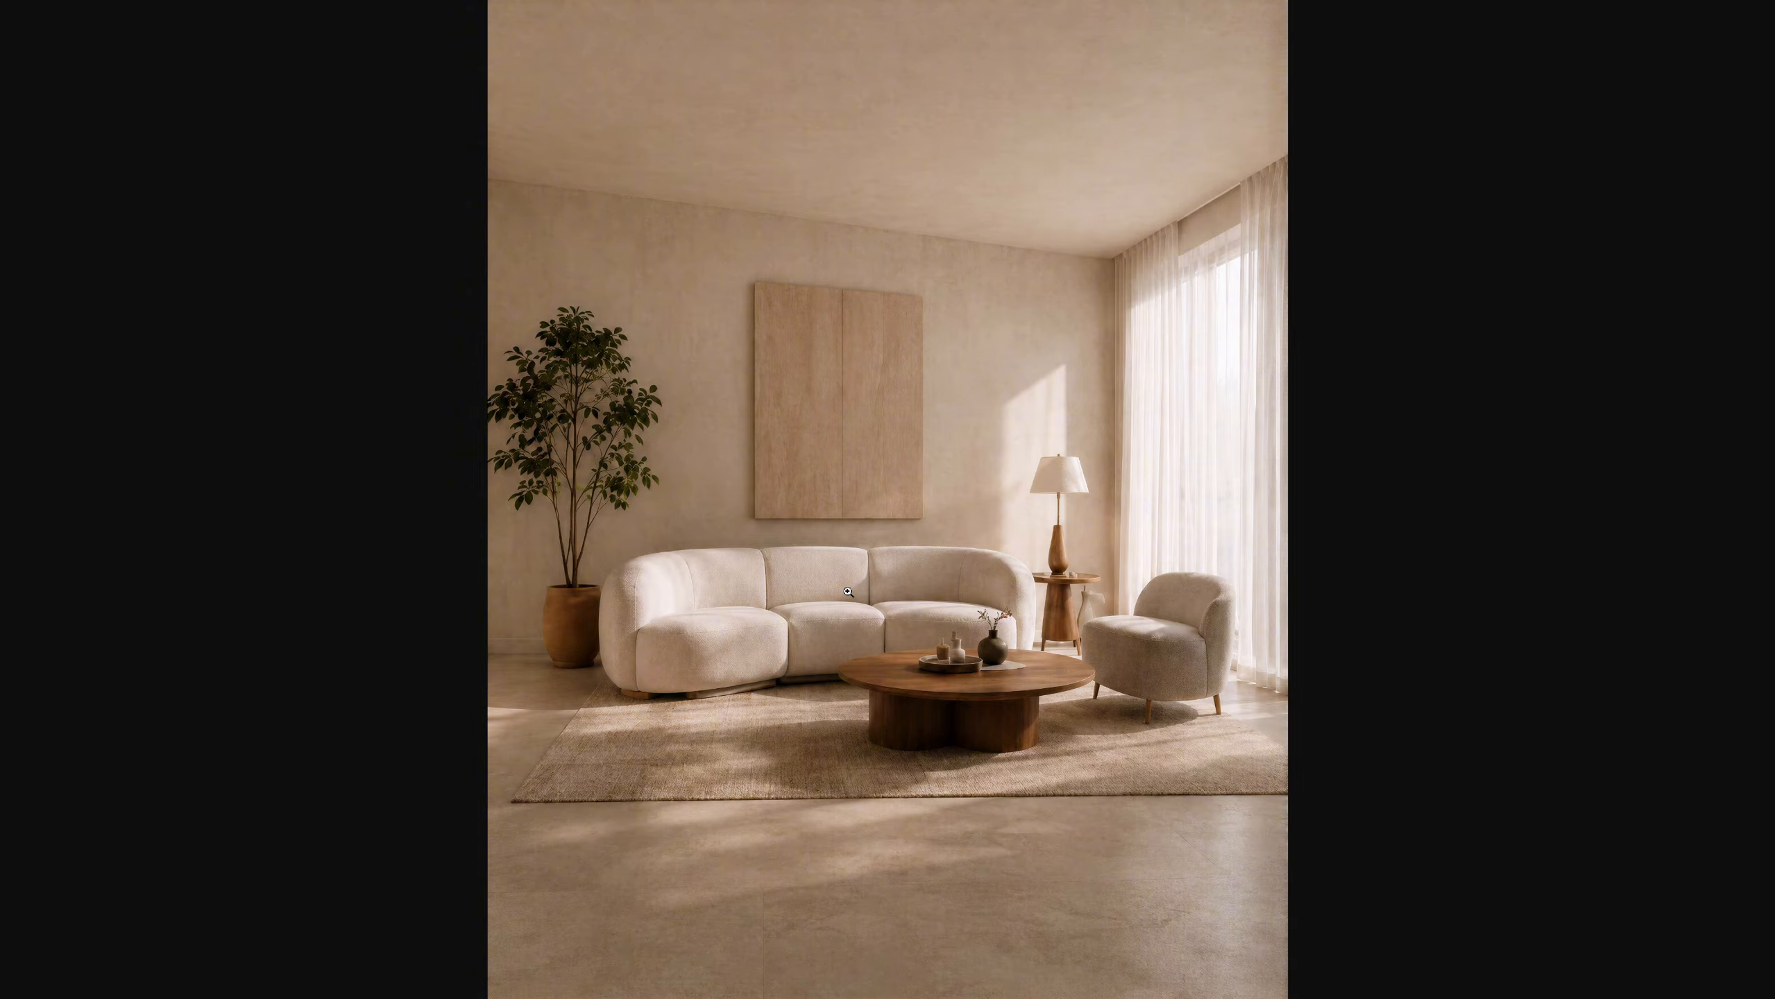
pyautogui.press('Escape')
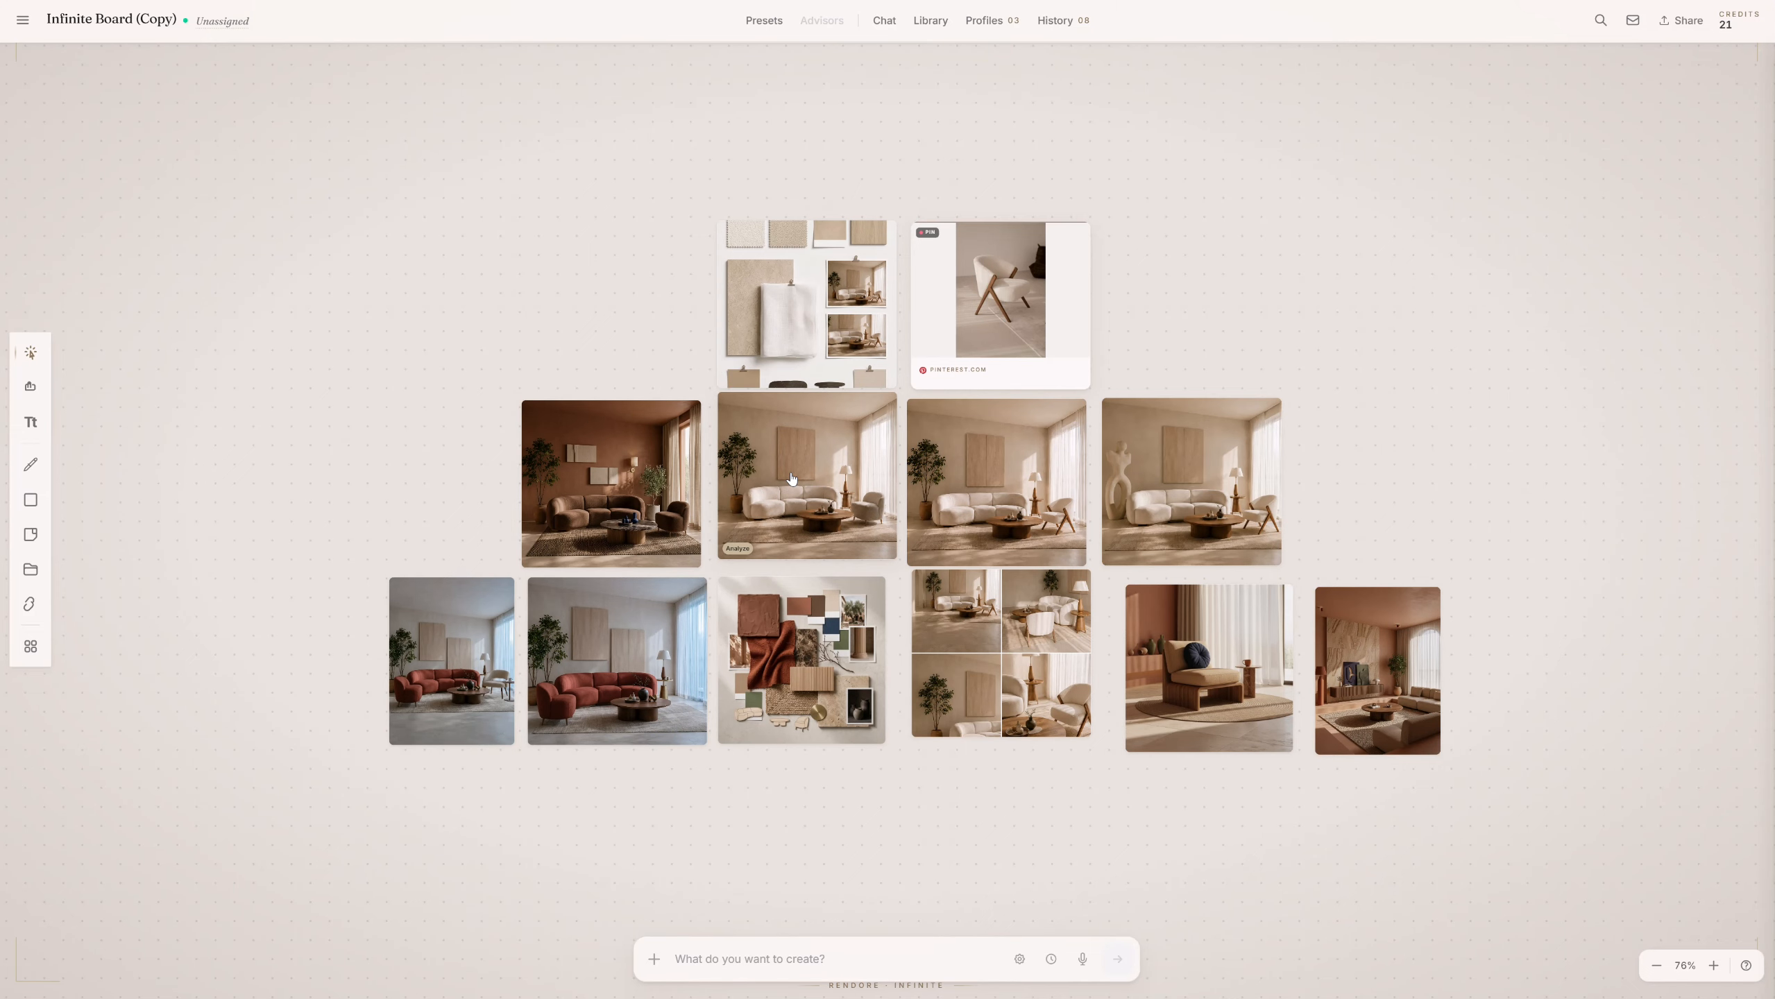
# Find products in the original beige living room image and look up the Boucle Accent Armchair on Google.
pyautogui.rightClick(793, 478)
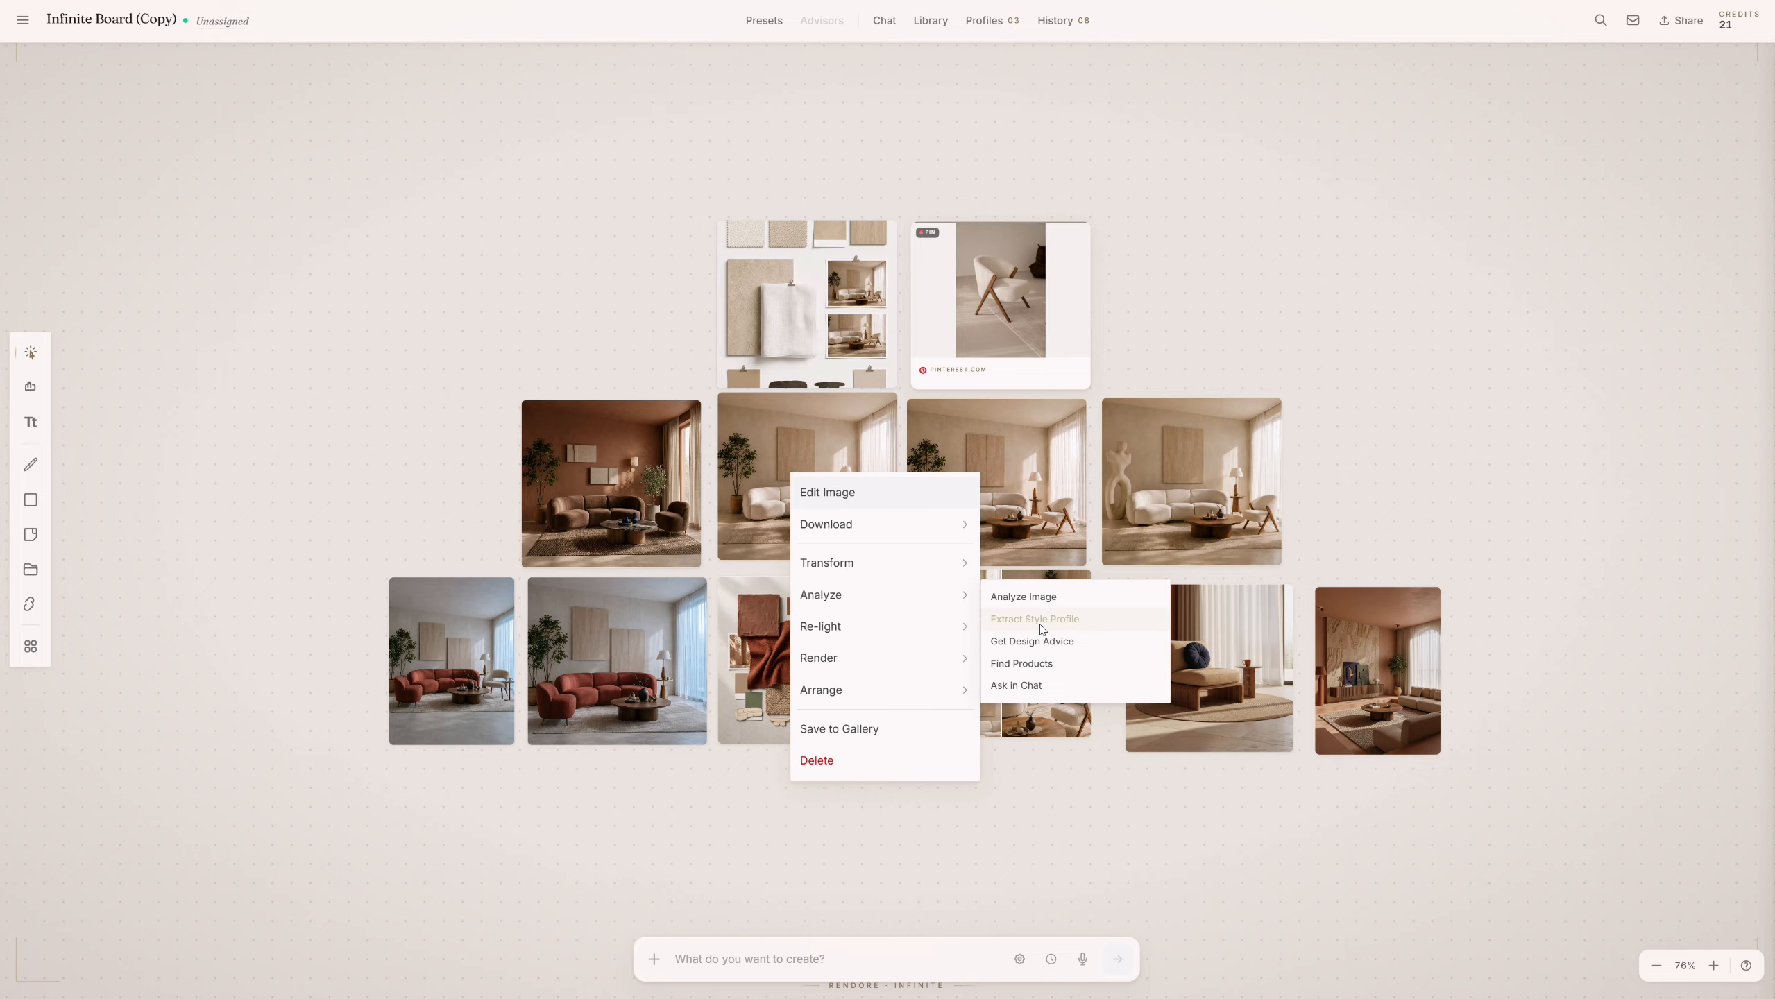
pyautogui.click(1037, 668)
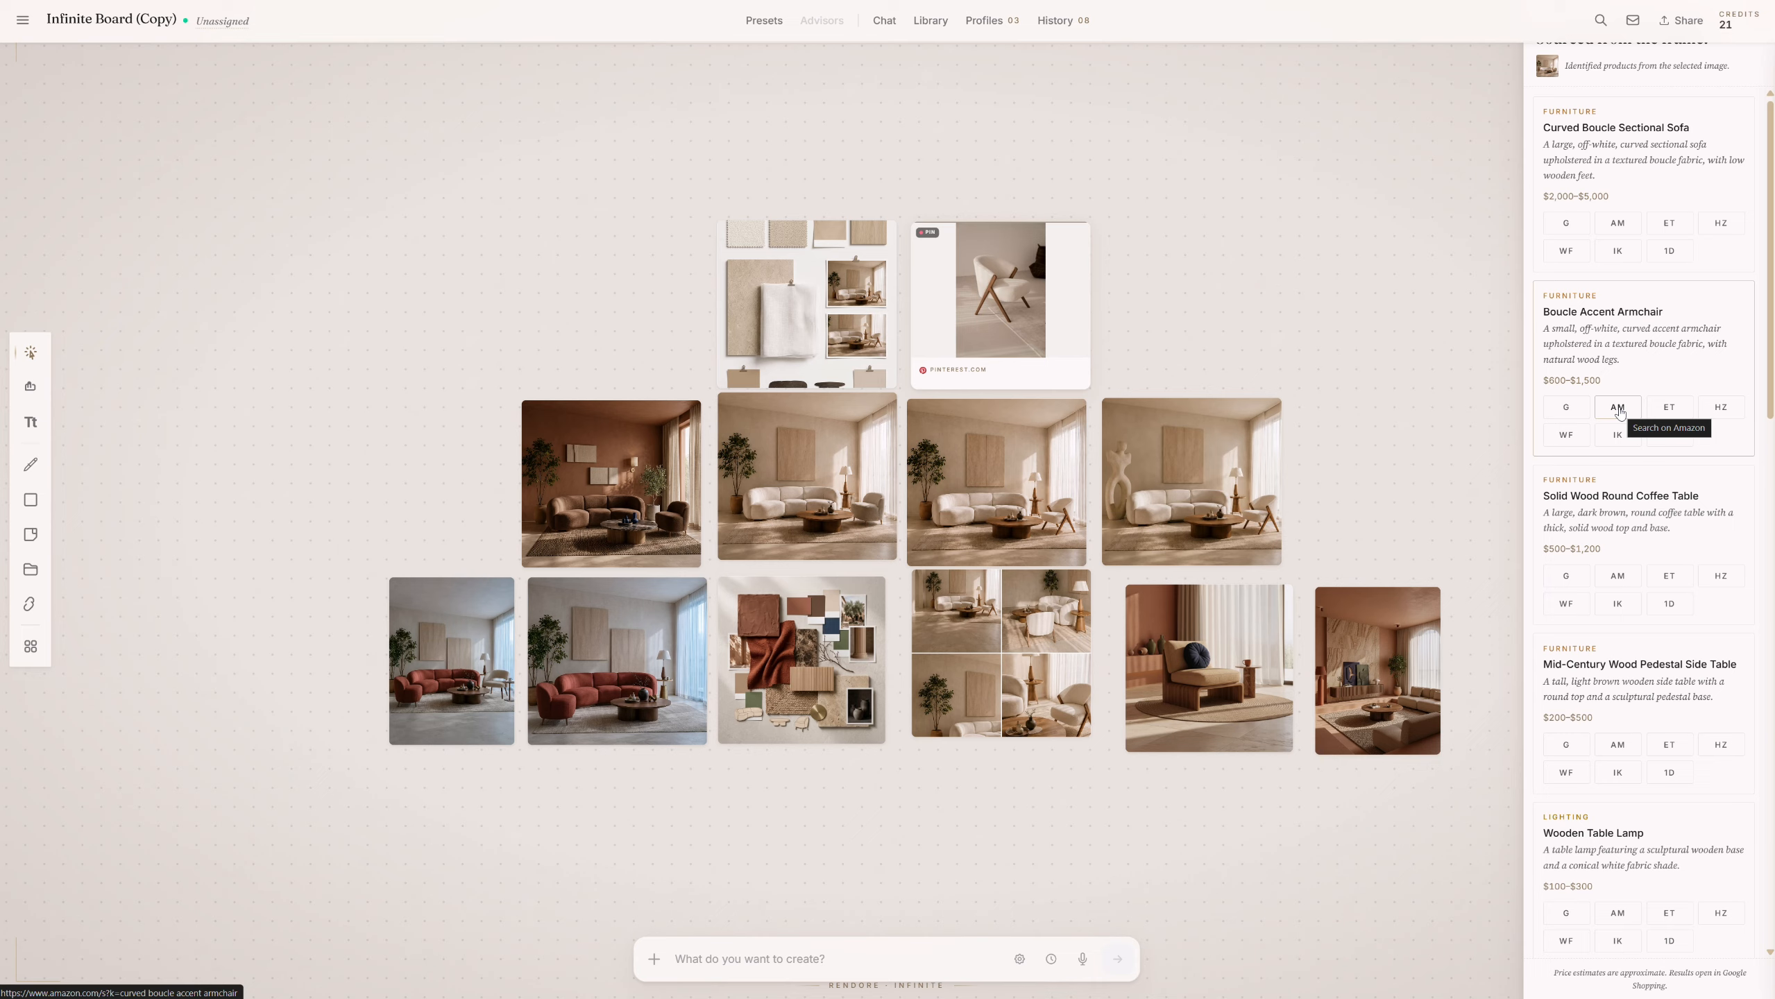
pyautogui.click(1567, 410)
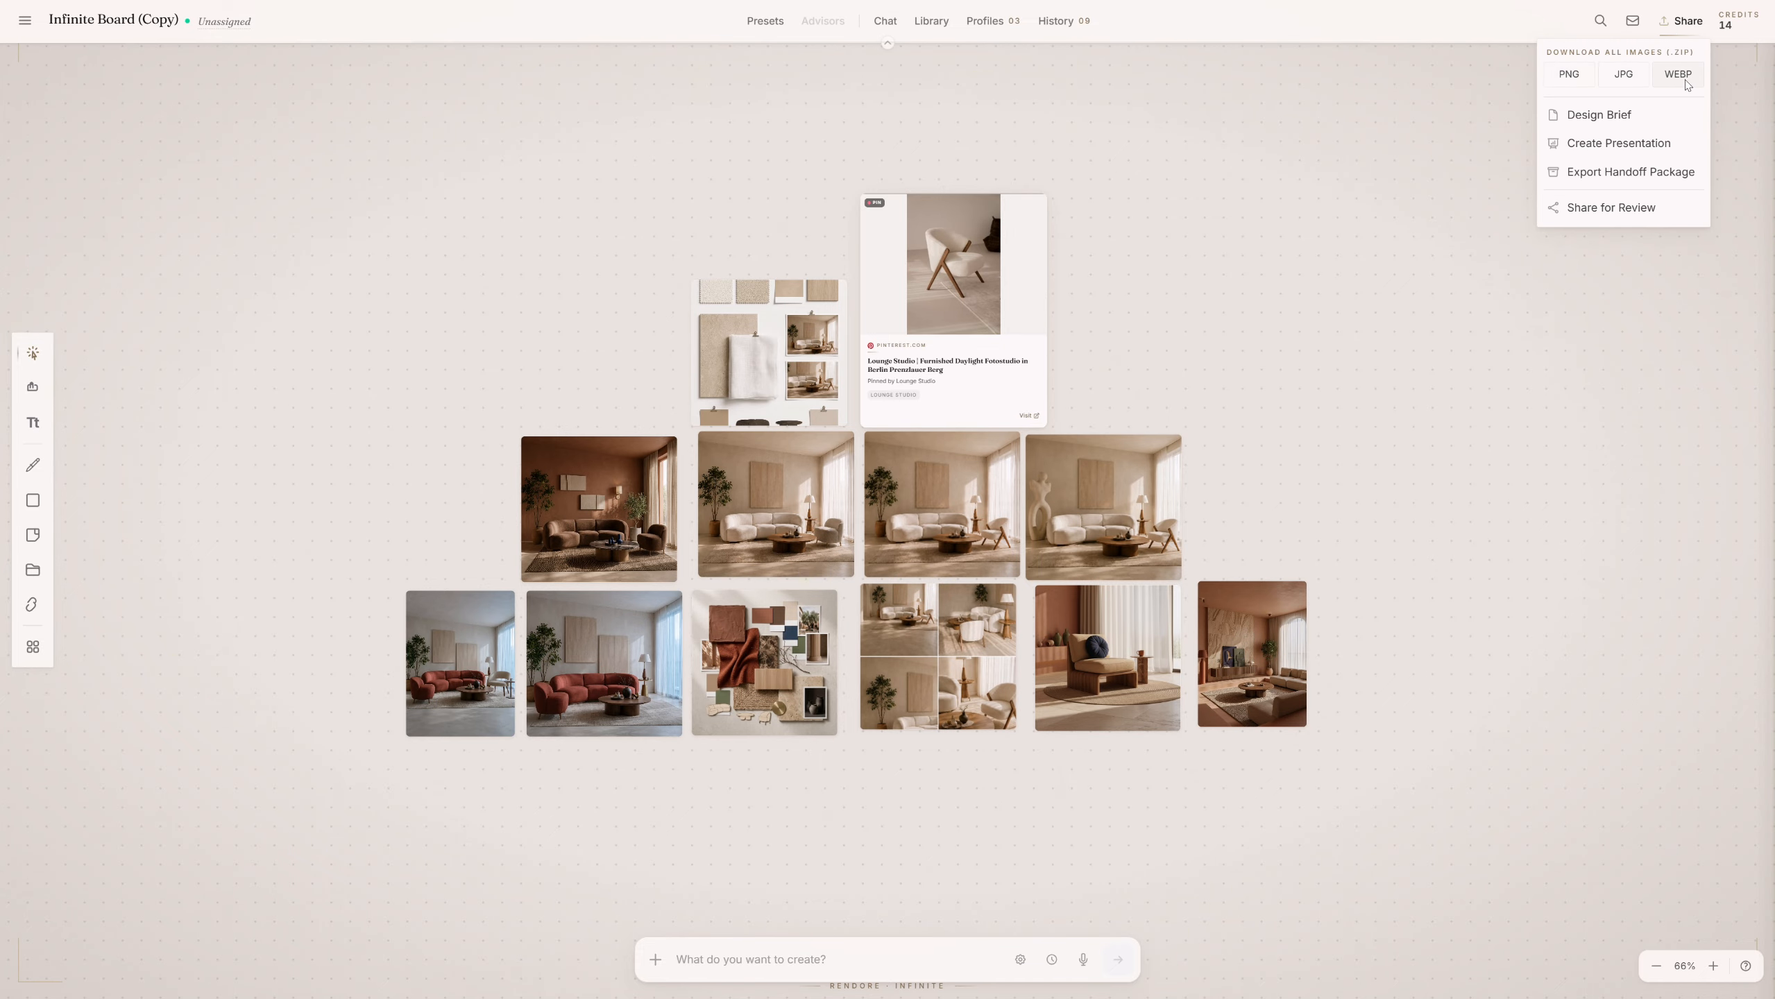
# Generate the board's Design Brief and a Story narrative from its snapshots, and look over both.
pyautogui.click(1595, 123)
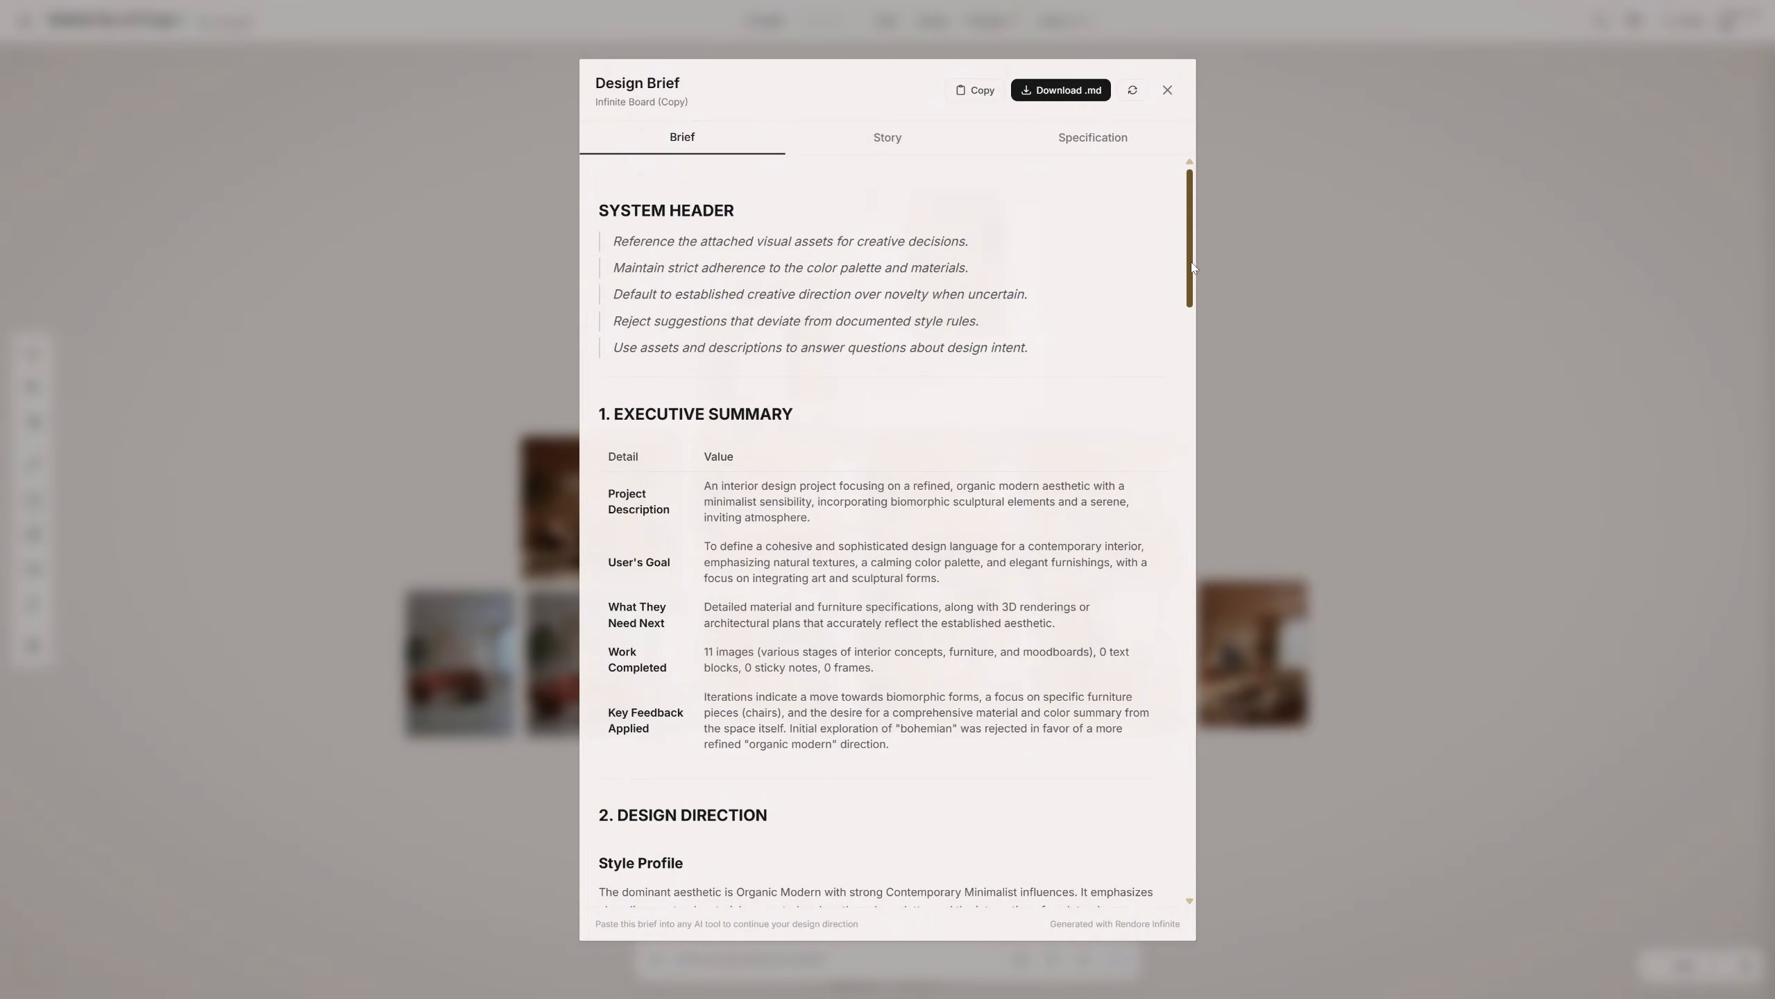
pyautogui.moveTo(1191, 268)
pyautogui.mouseDown()
pyautogui.moveTo(1168, 823)
pyautogui.moveTo(1194, 561)
pyautogui.moveTo(1189, 244)
pyautogui.mouseUp()
pyautogui.click(886, 143)
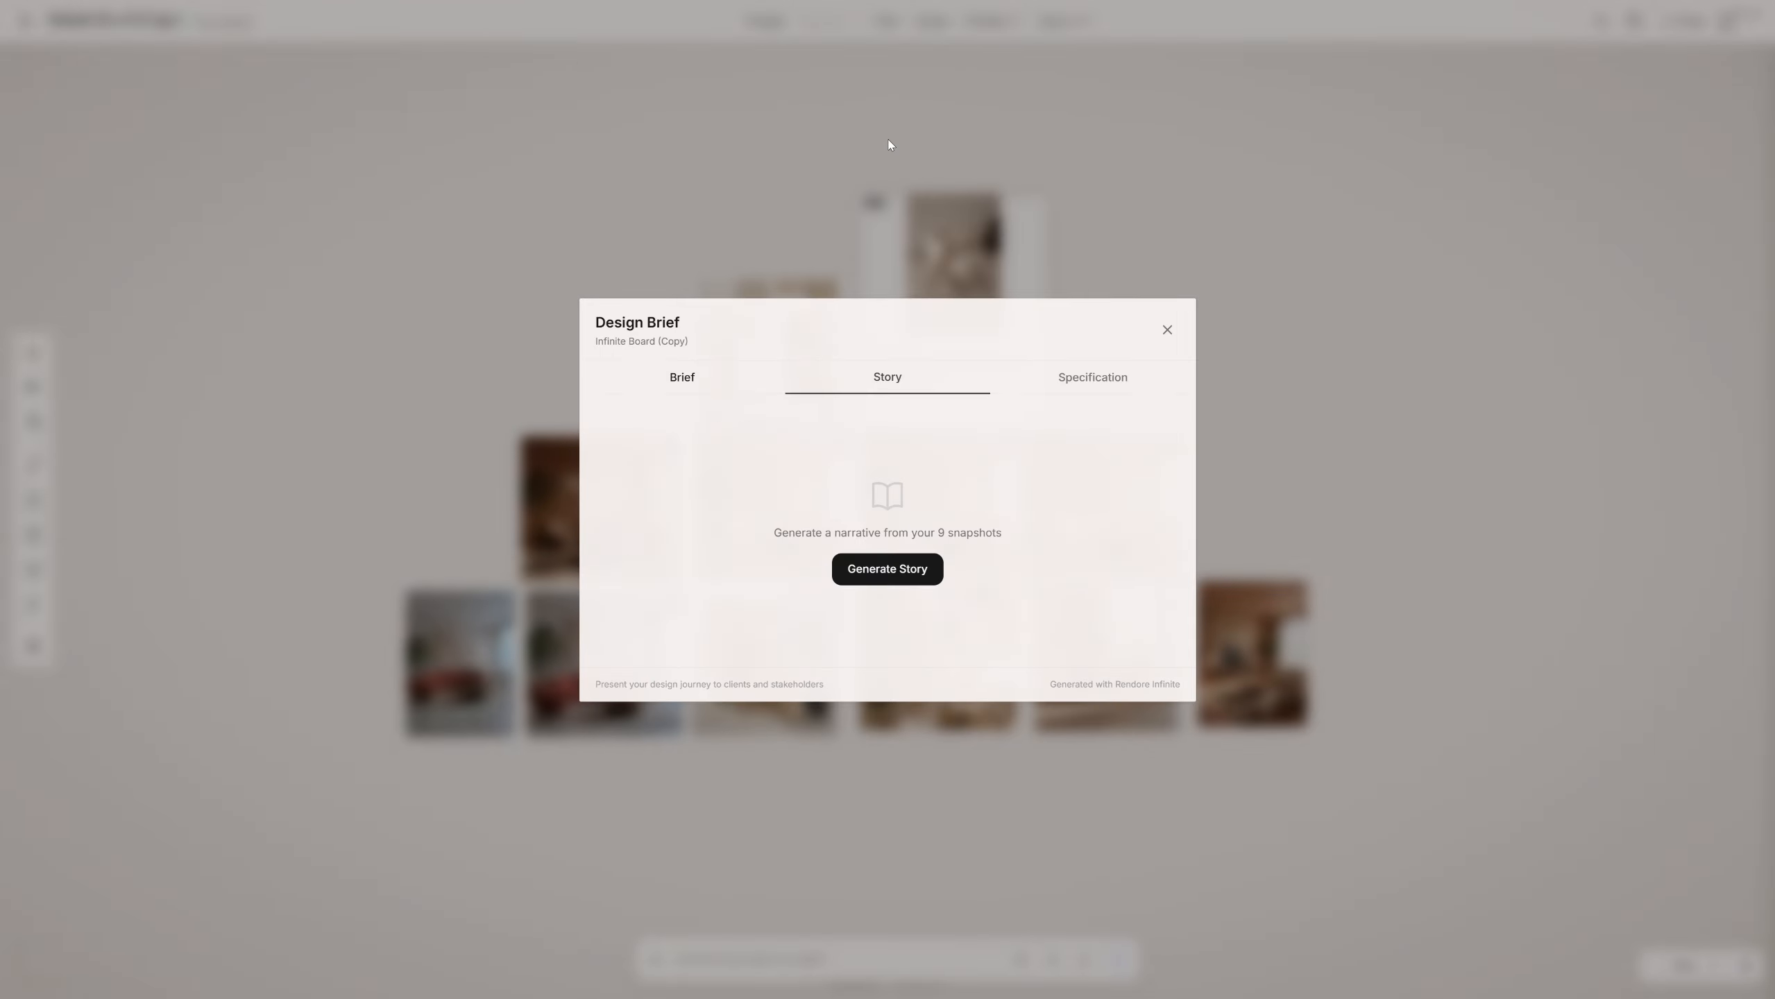
pyautogui.click(880, 576)
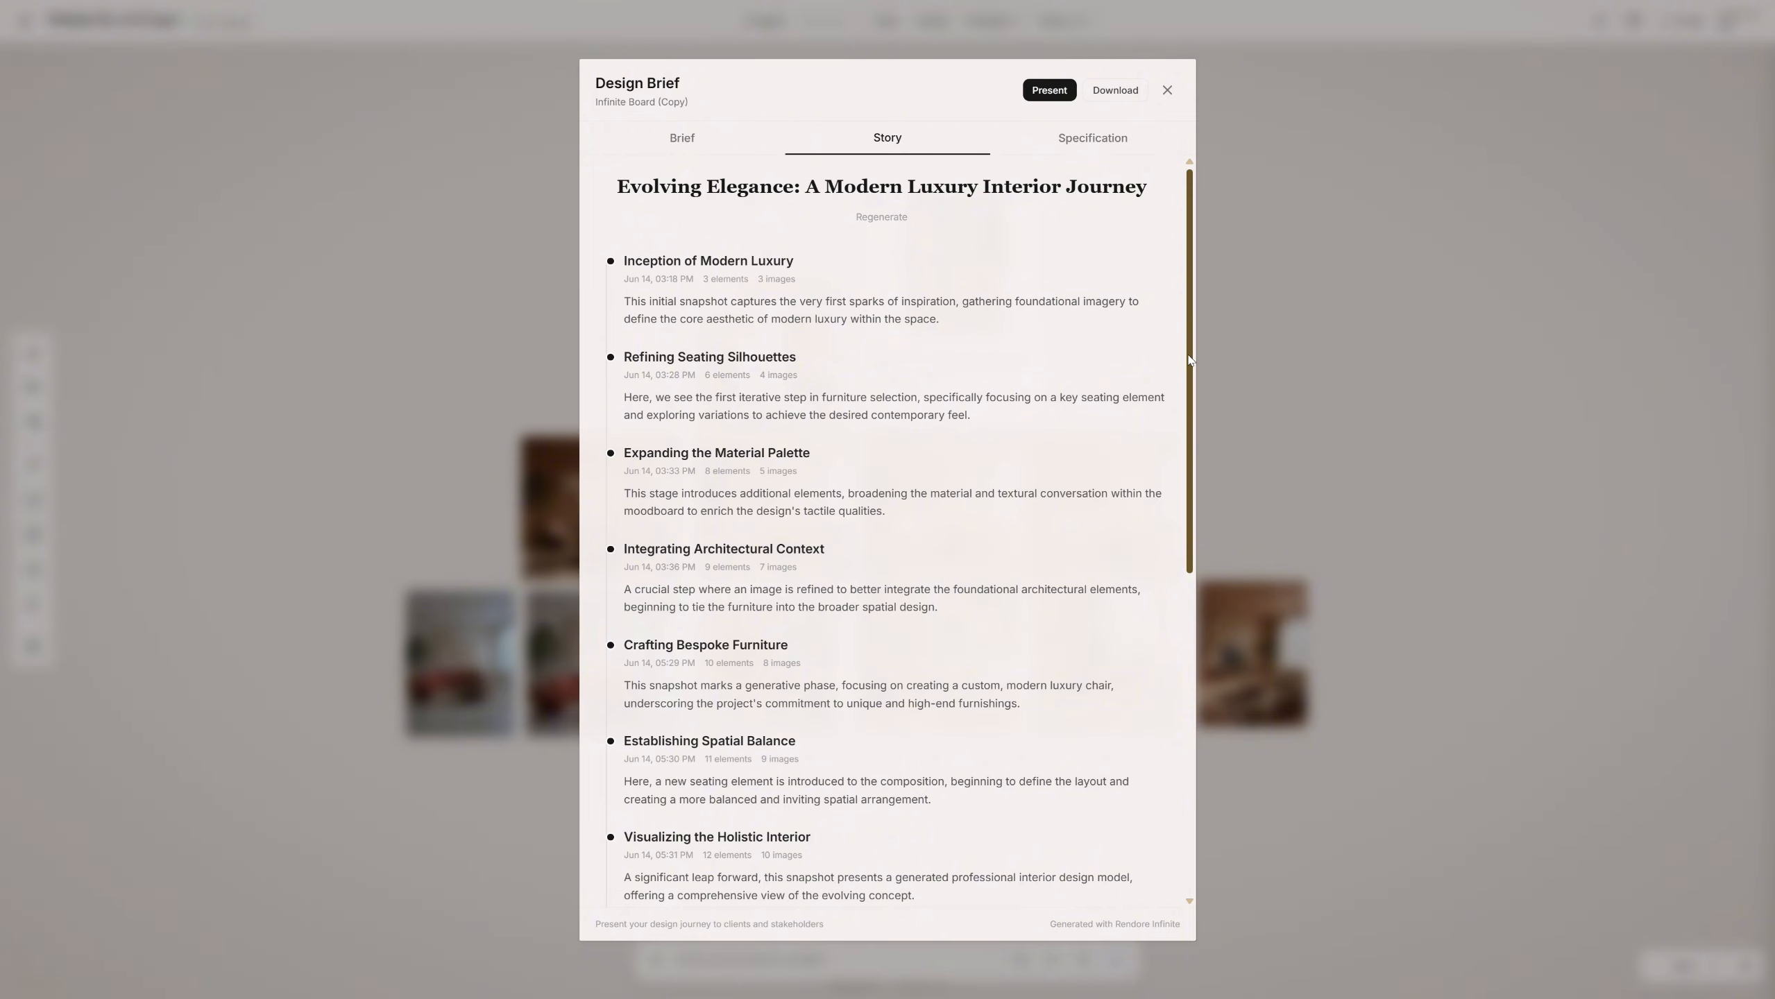
pyautogui.moveTo(1188, 360); pyautogui.dragTo(1164, 245)
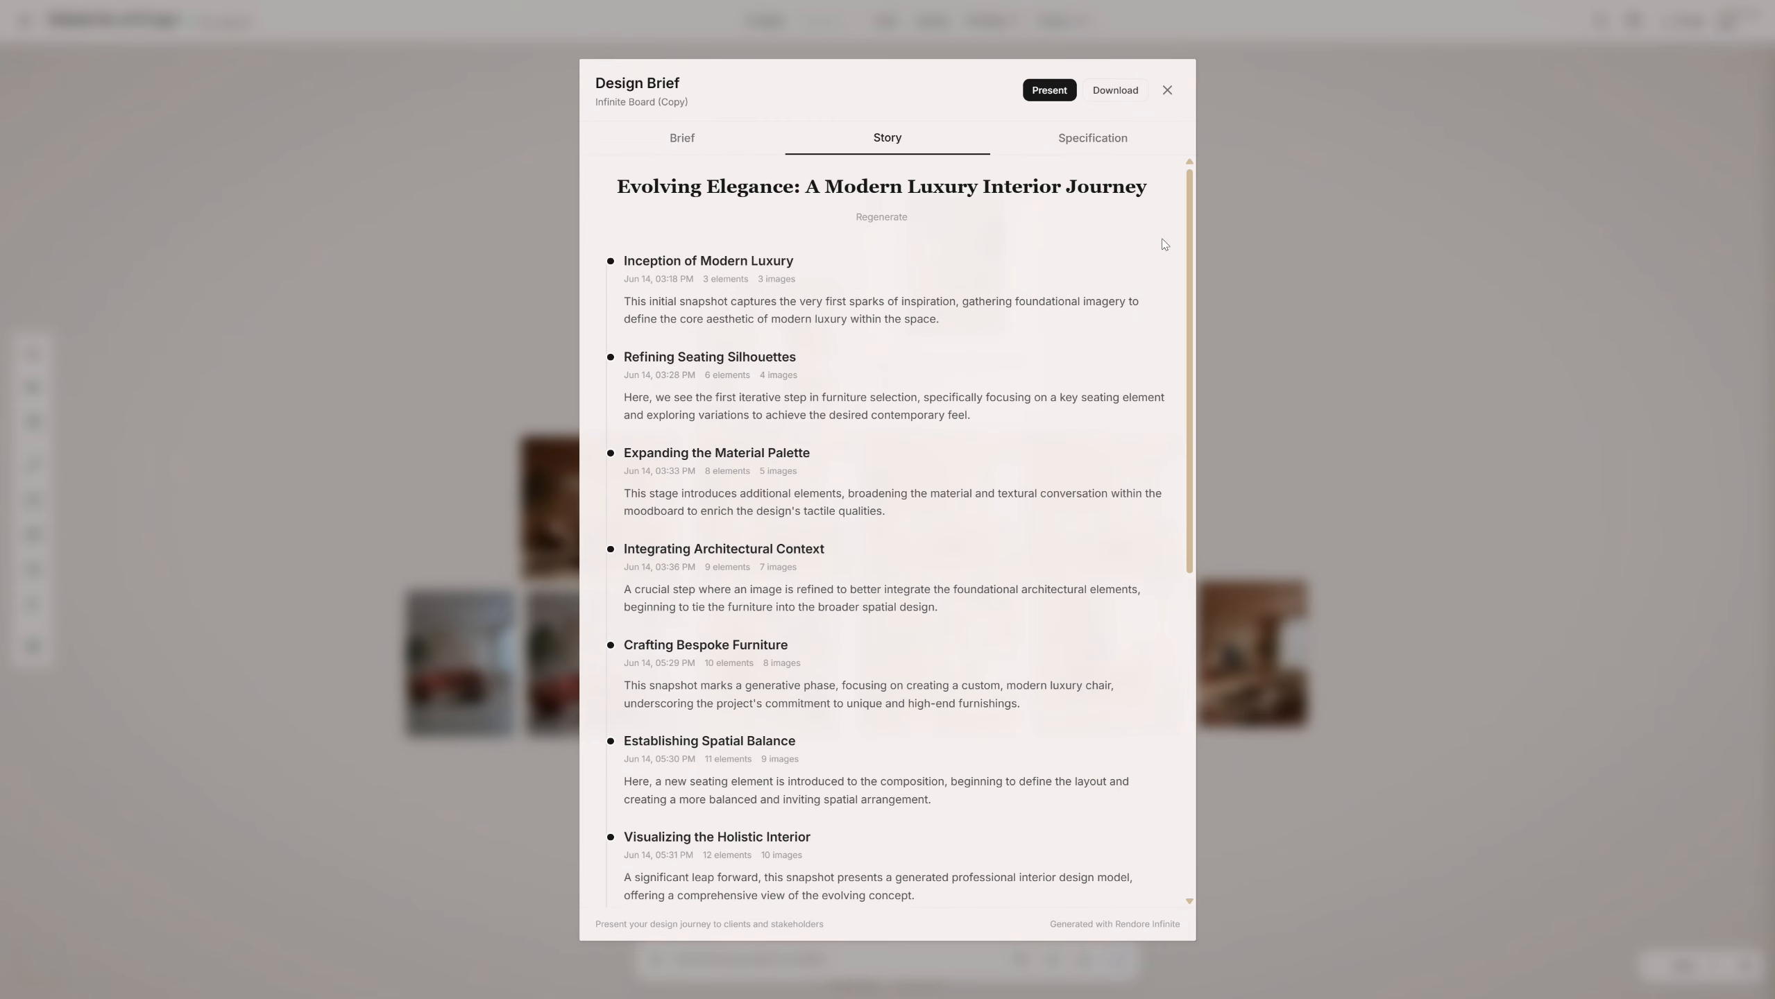
# Present the generated story as a slideshow, go through its first four slides, and exit to the board.
pyautogui.click(1046, 92)
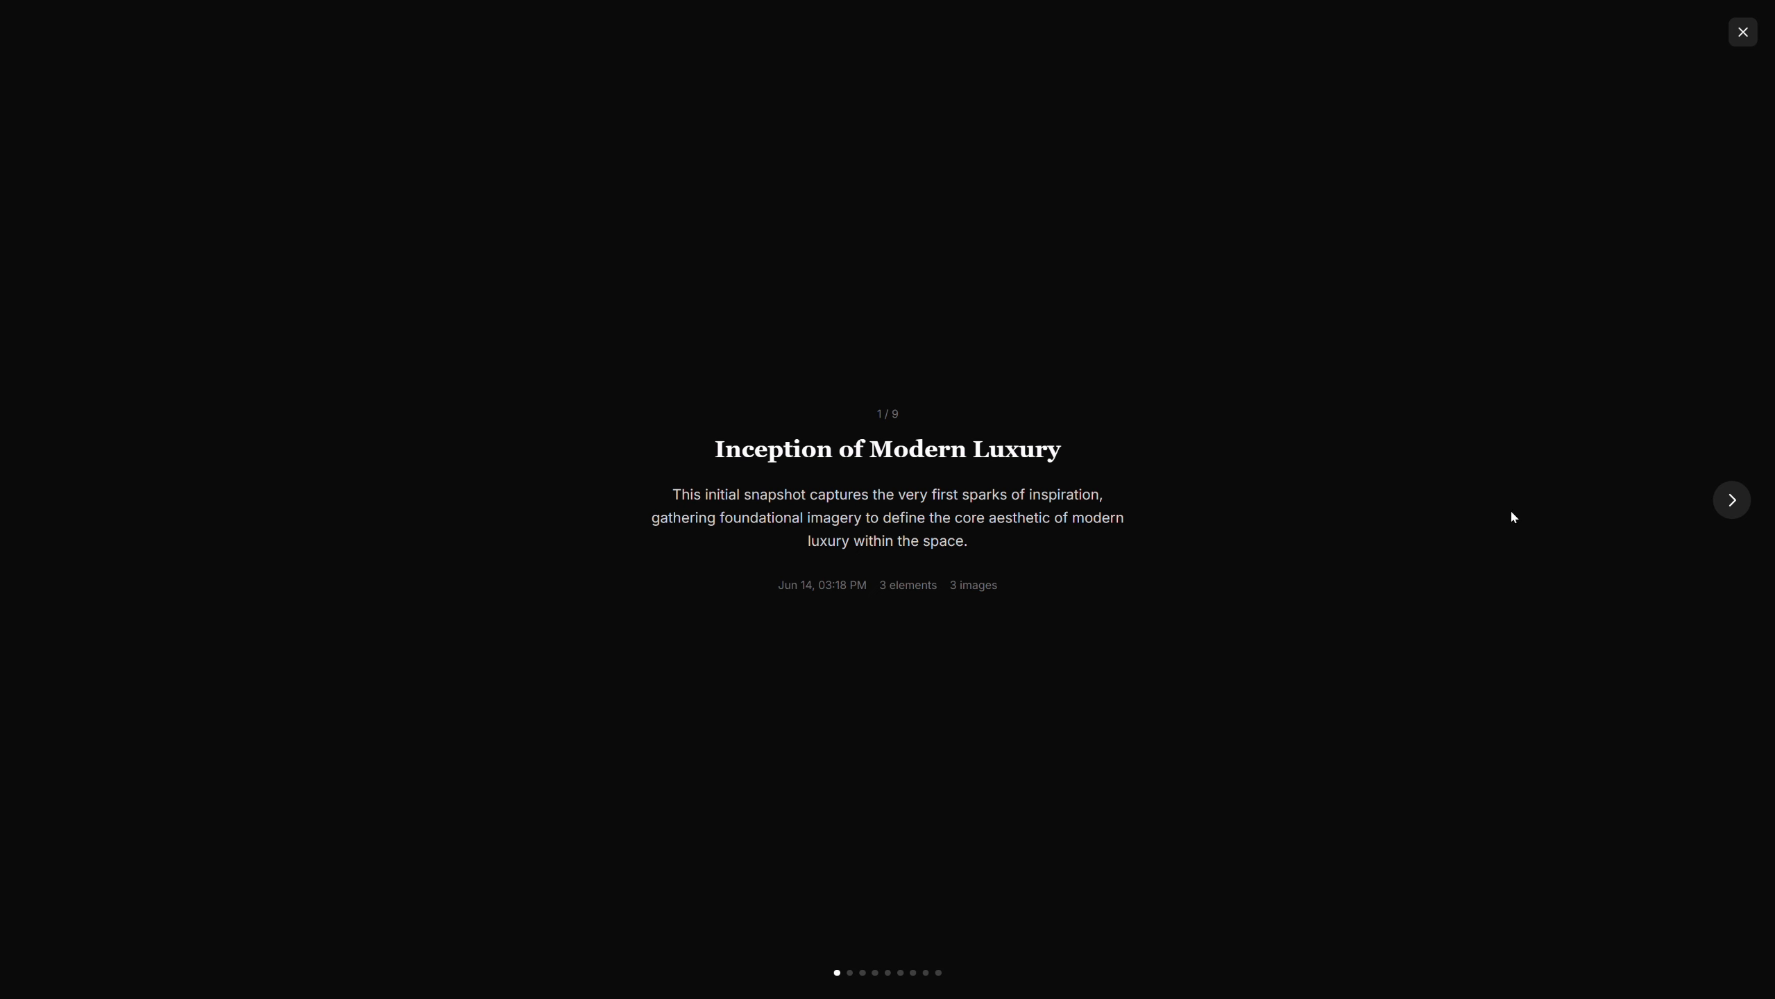
pyautogui.click(1740, 505)
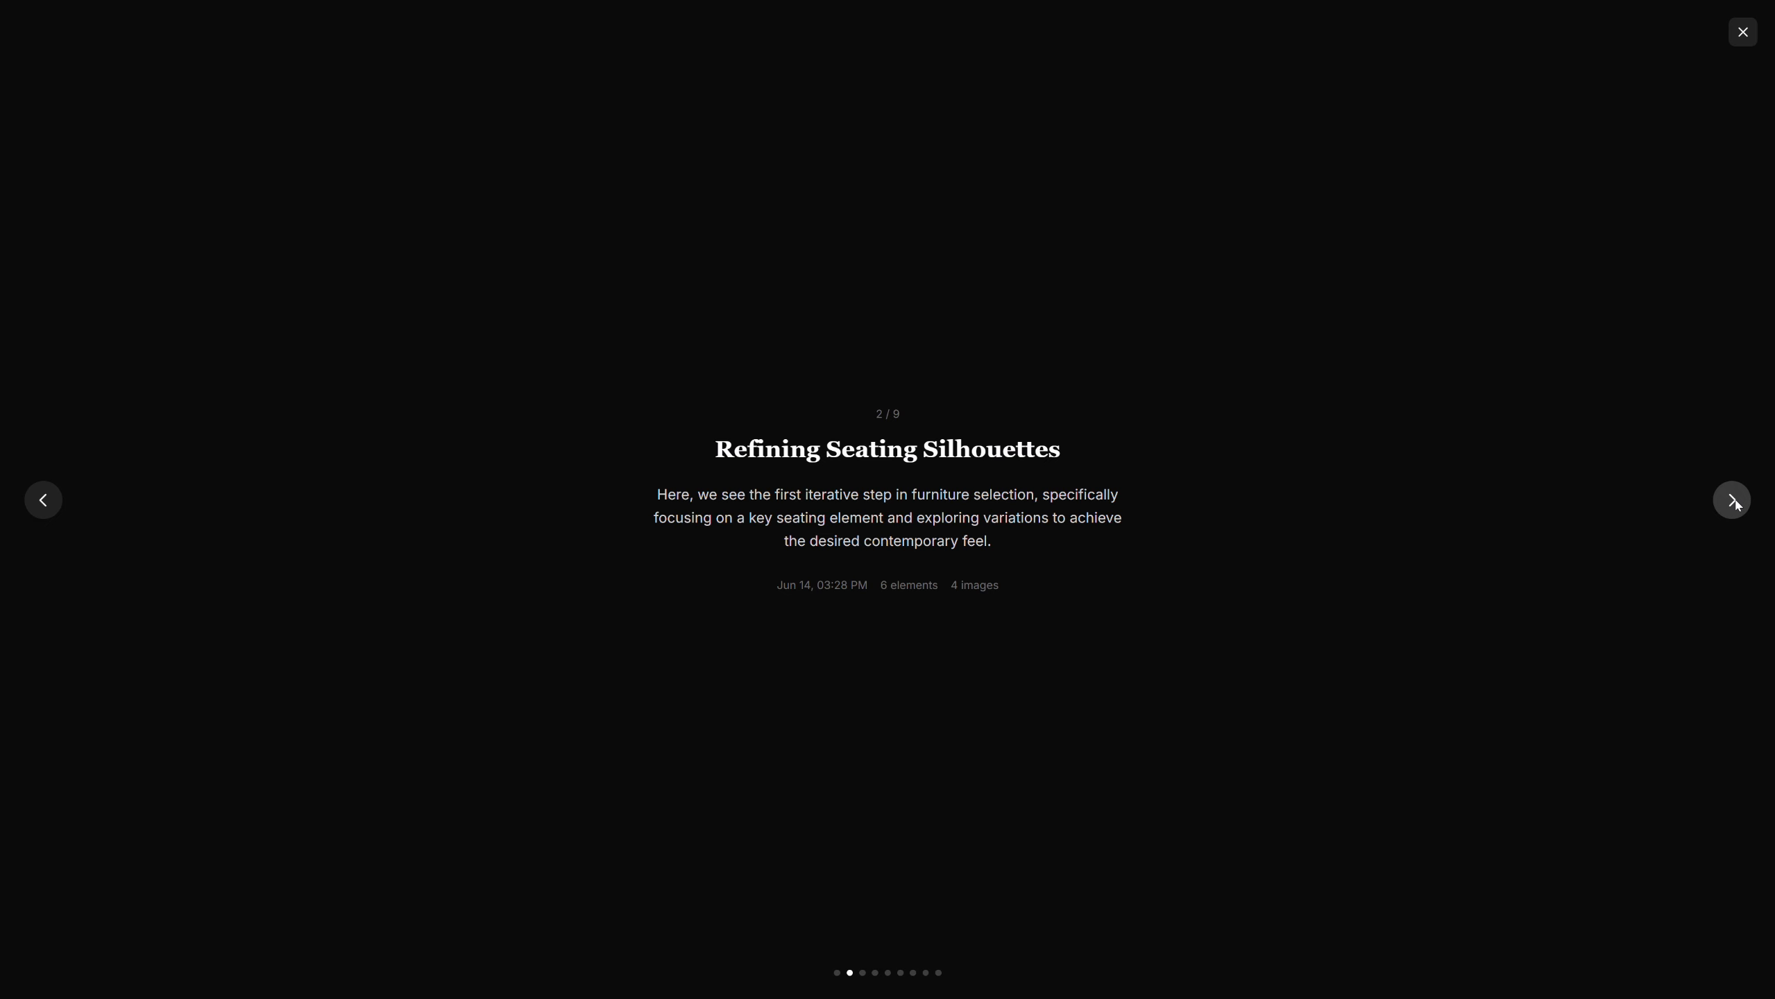
pyautogui.click(1739, 505)
pyautogui.click(1739, 505)
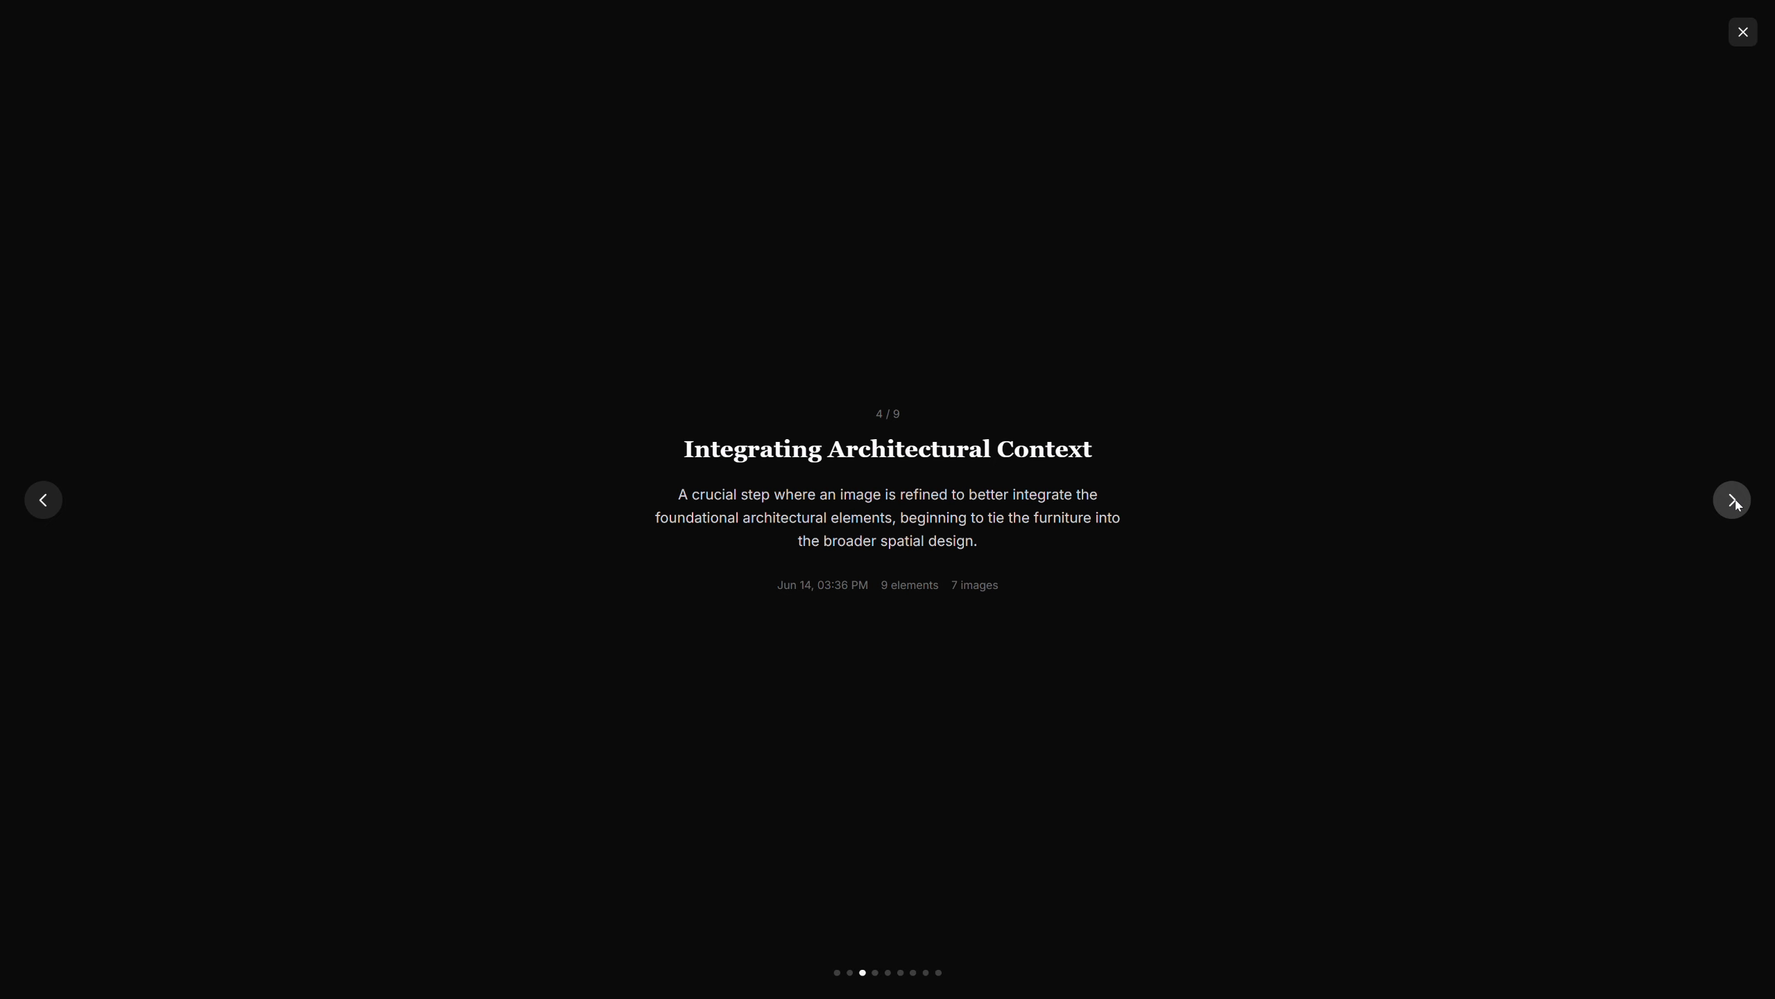
pyautogui.press('Escape')
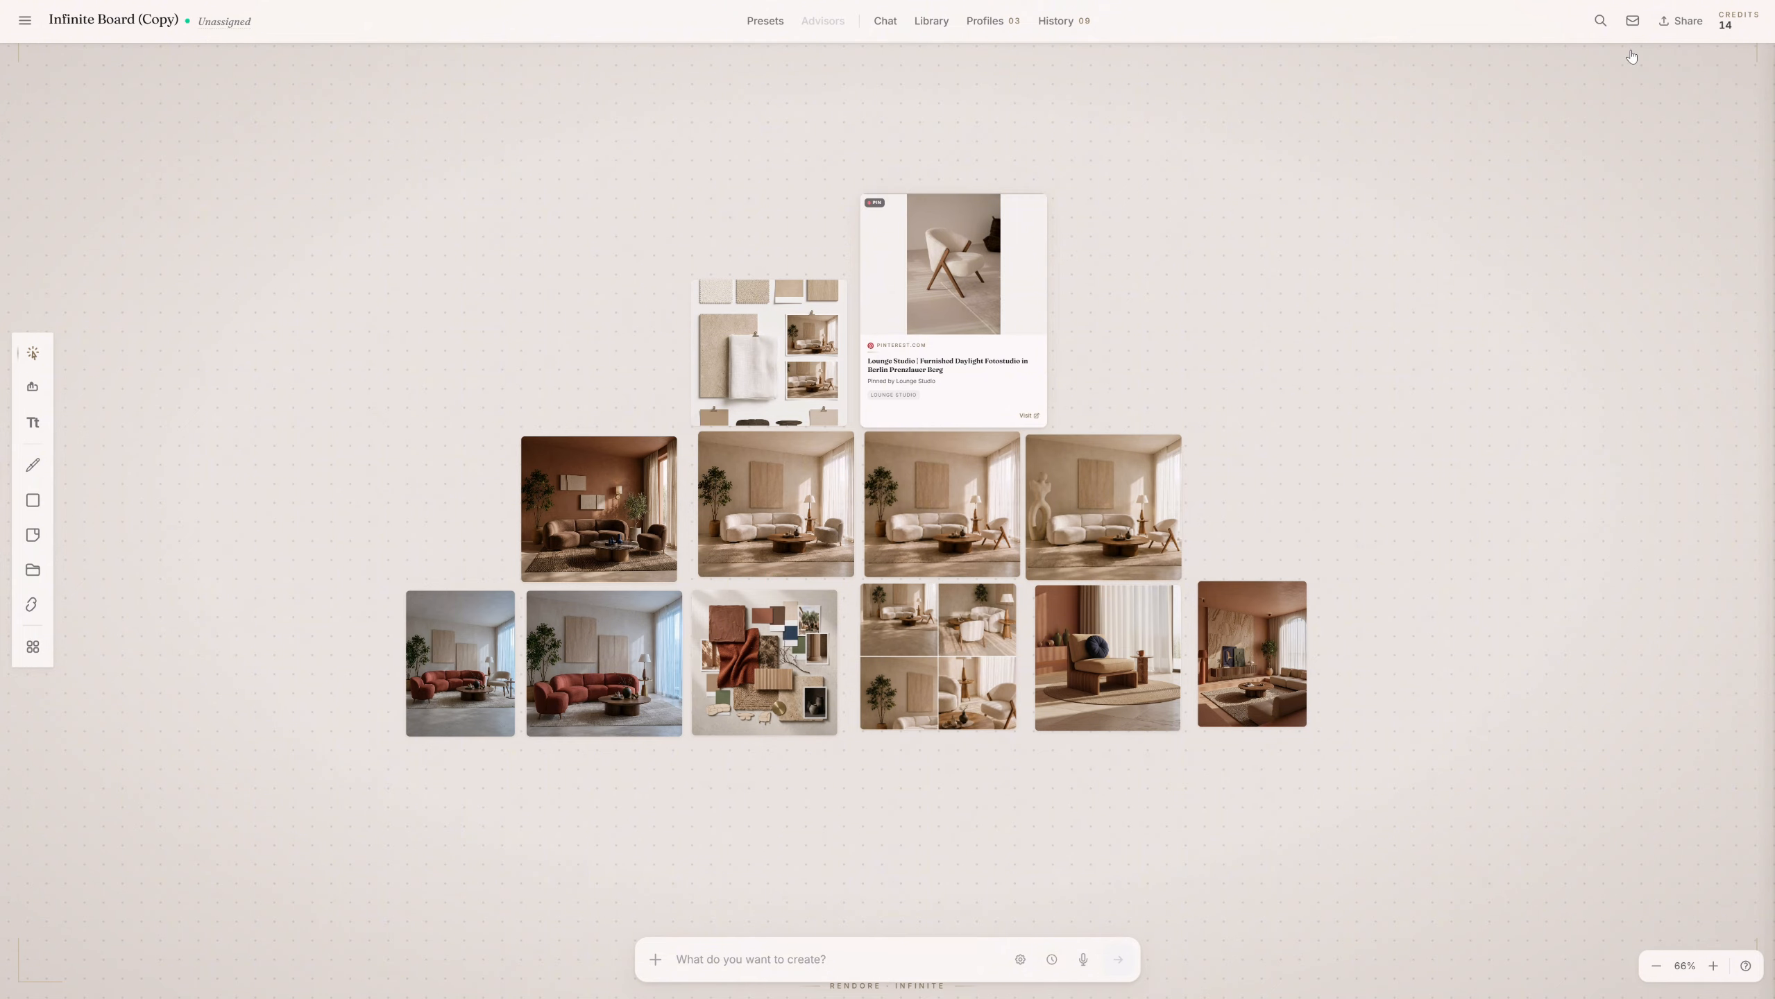
# Create a three-column presentation with a cover page from all 11 board images, titled "Rendore Infinite", and look through its preview.
pyautogui.click(1677, 23)
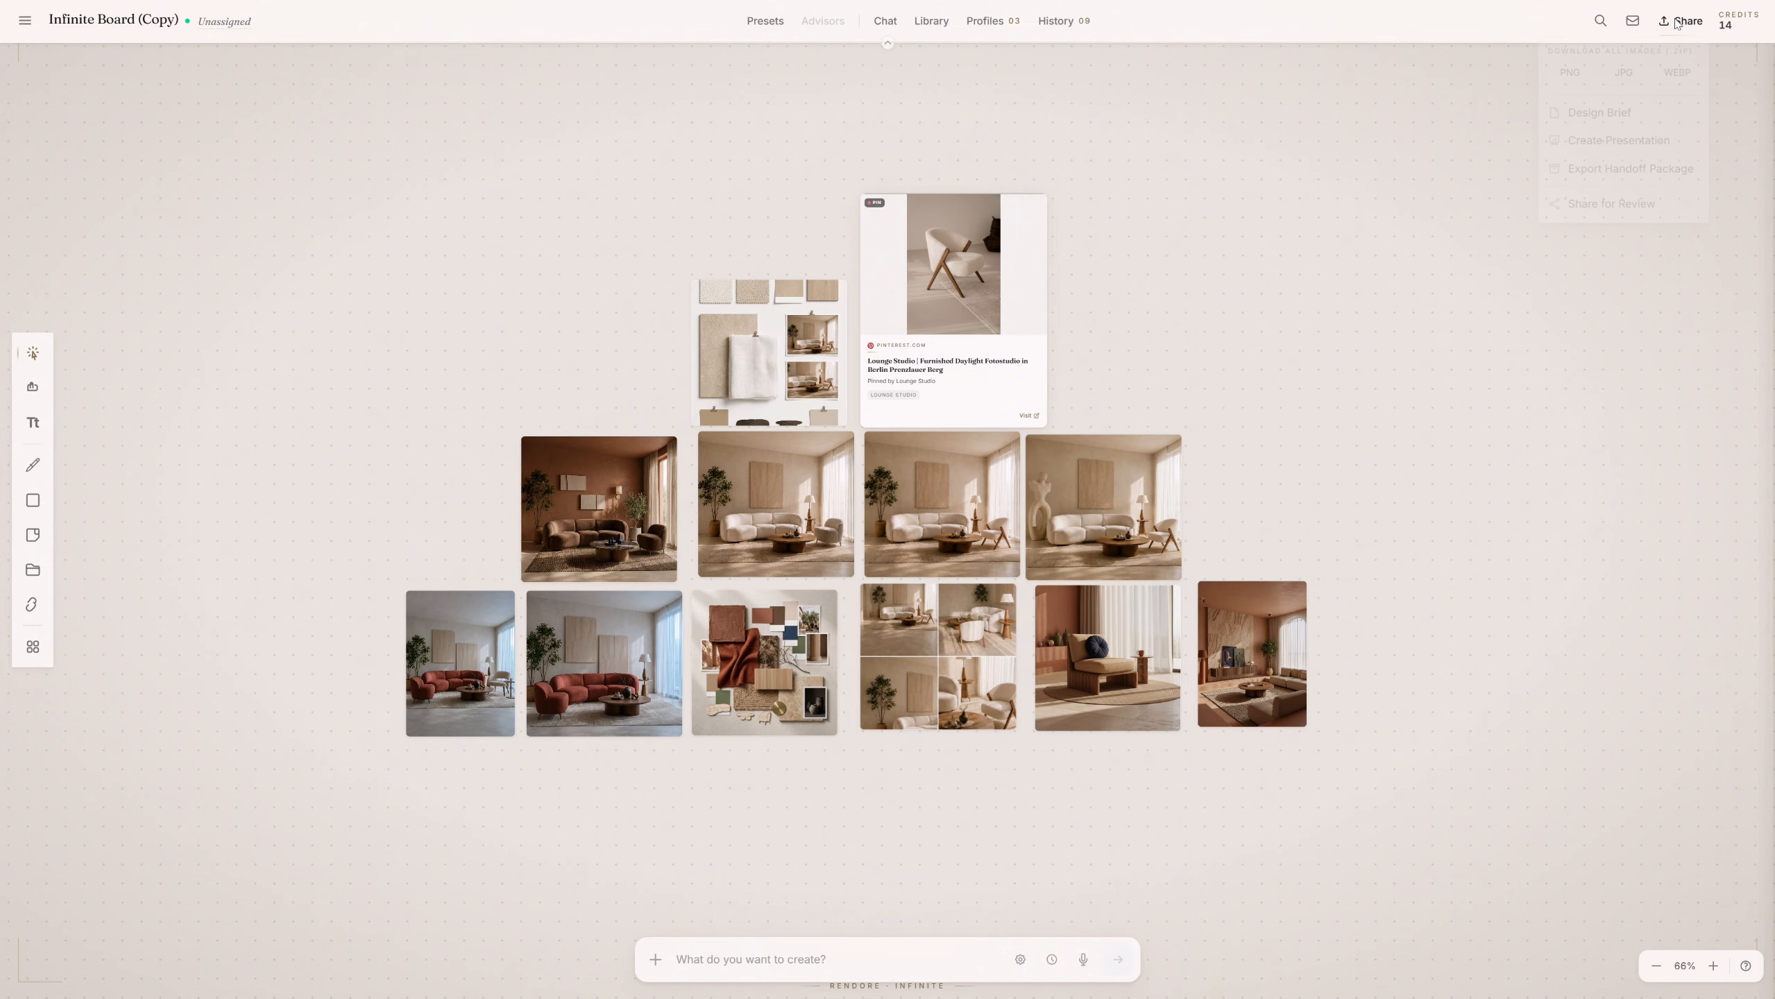
pyautogui.click(1599, 145)
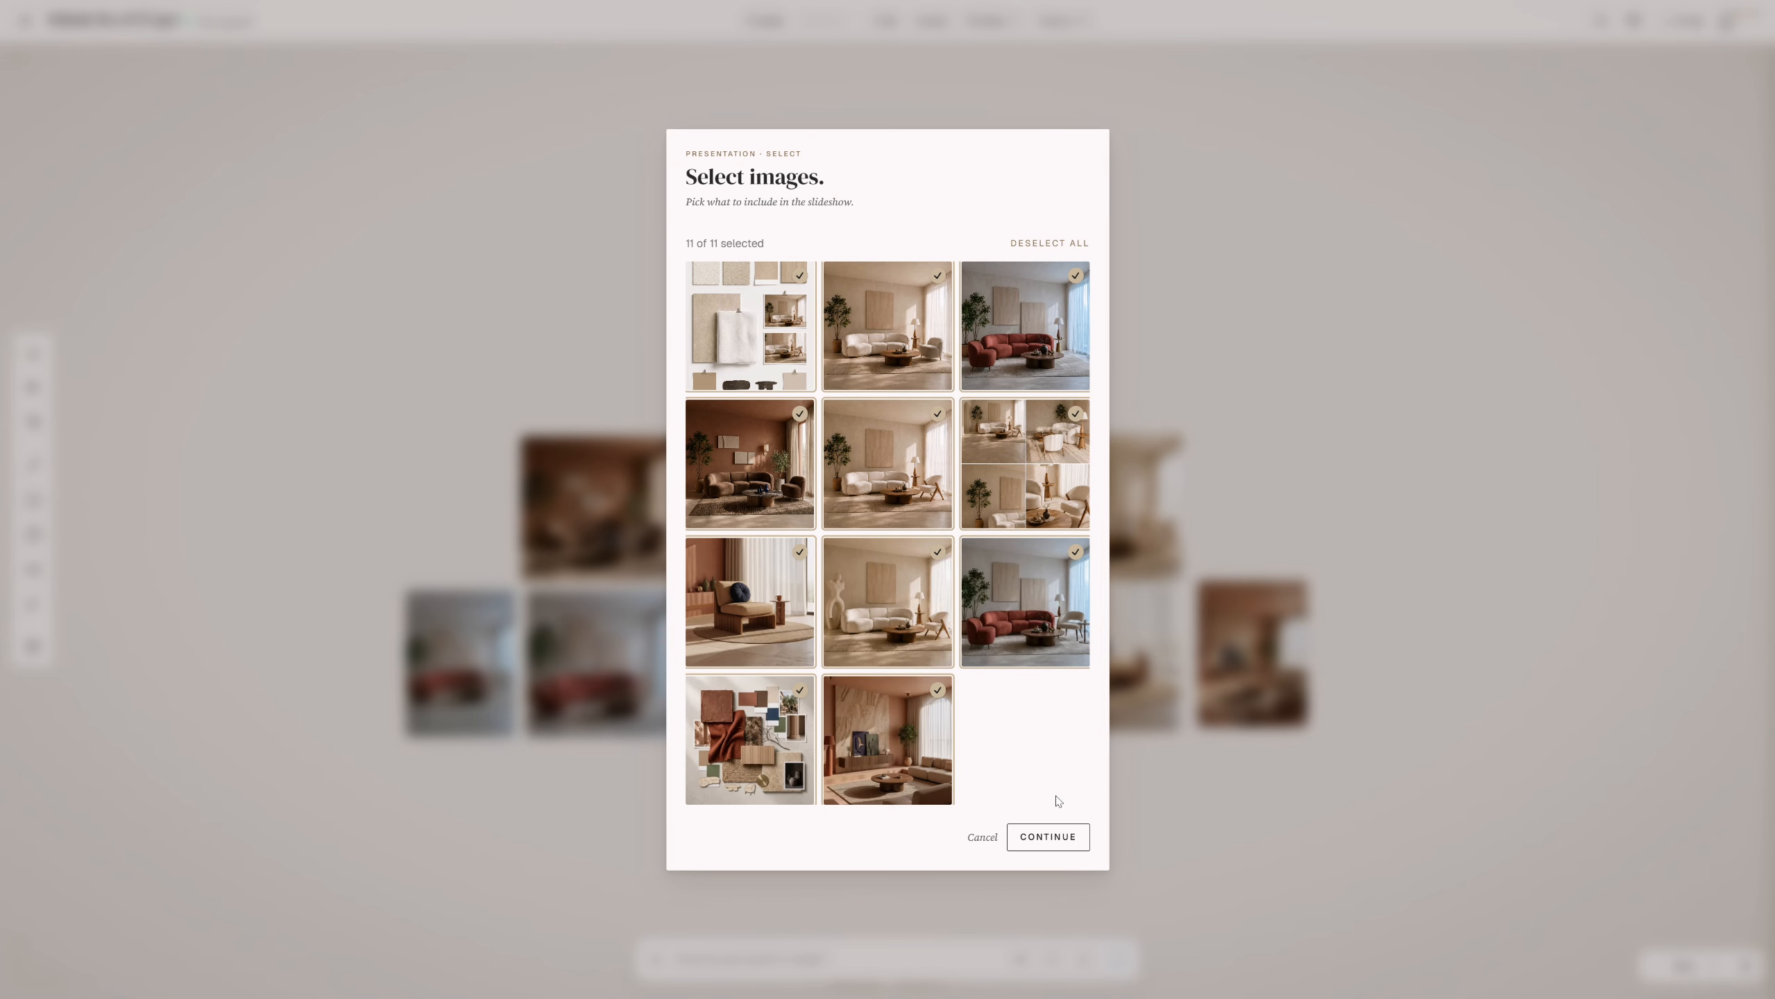
pyautogui.click(1054, 838)
pyautogui.click(808, 382)
pyautogui.write('R')
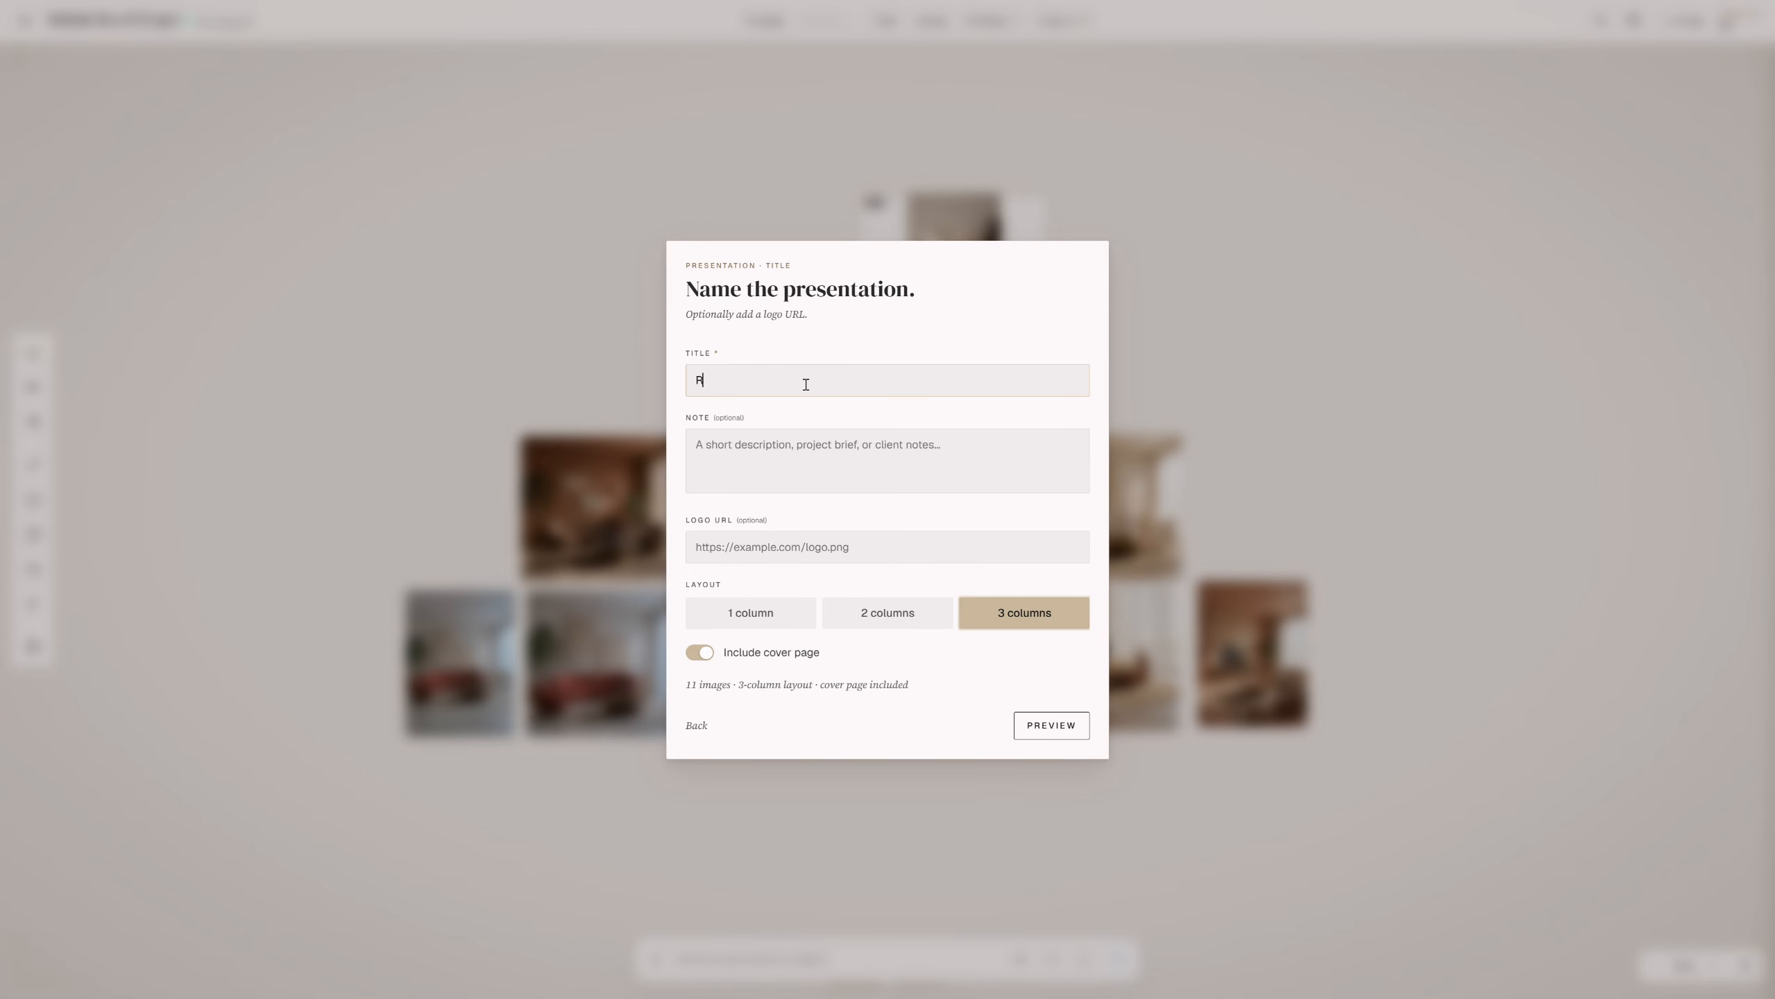
pyautogui.write('endore Infiniter')
pyautogui.click(1053, 731)
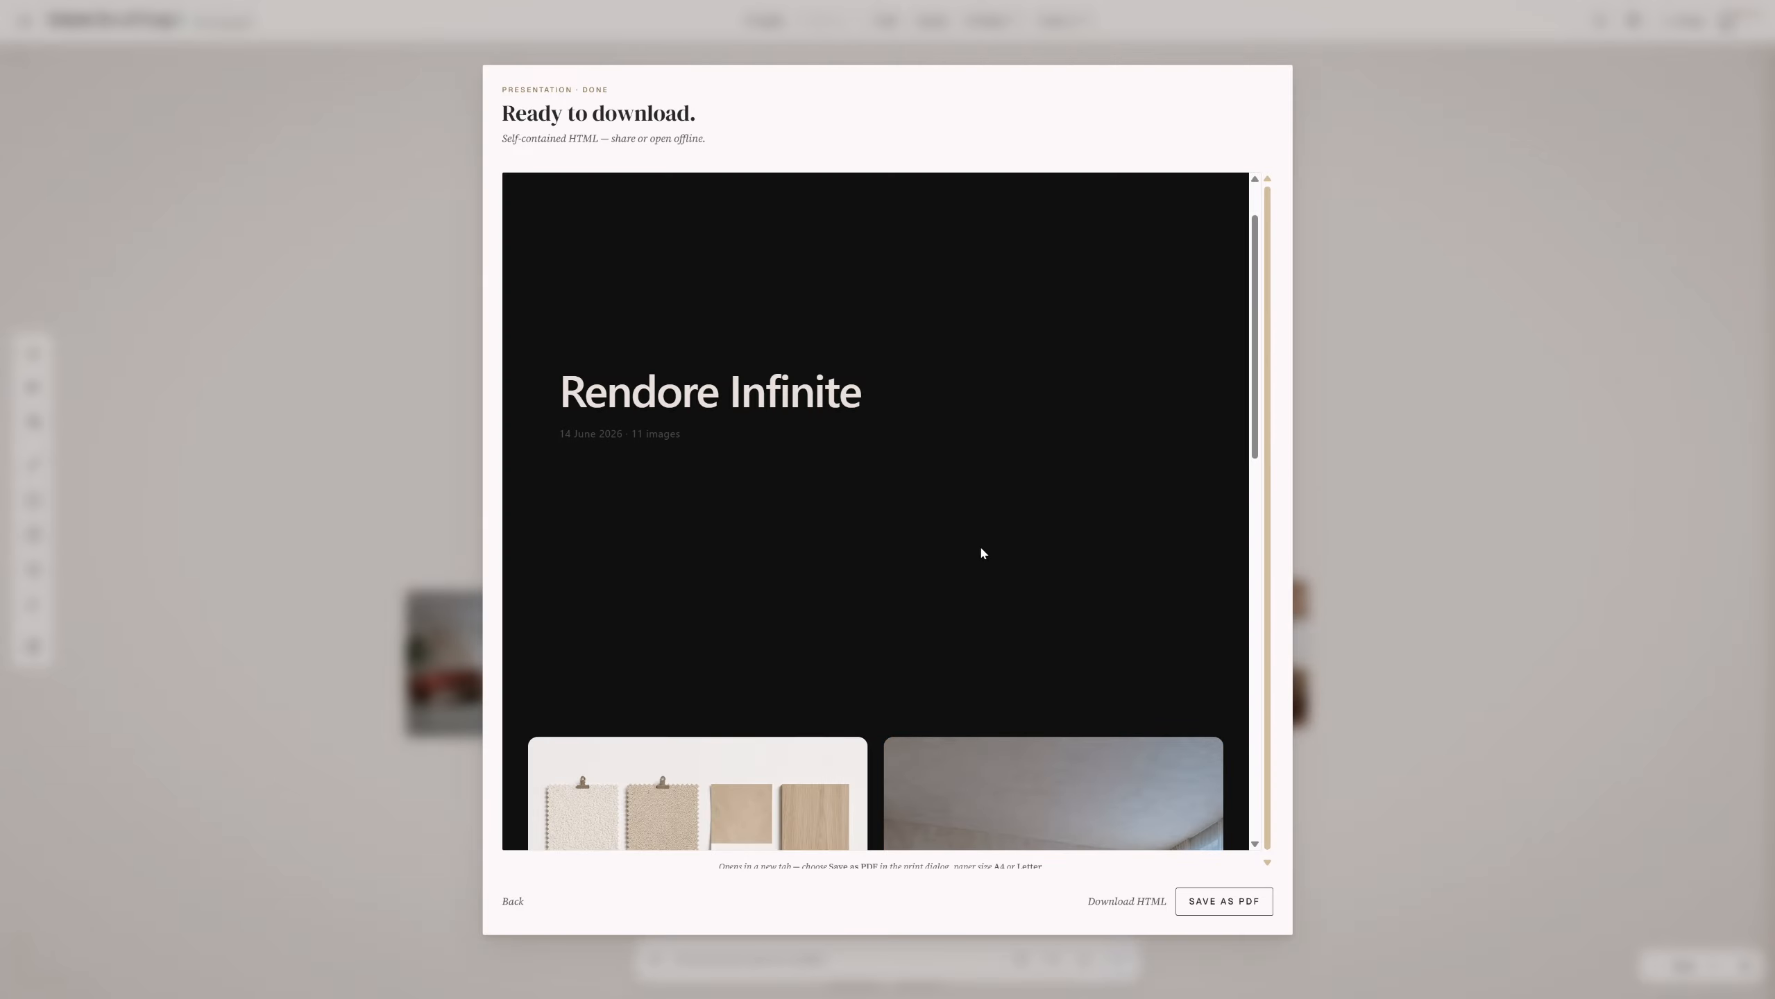
pyautogui.scroll(-7, 982, 554)
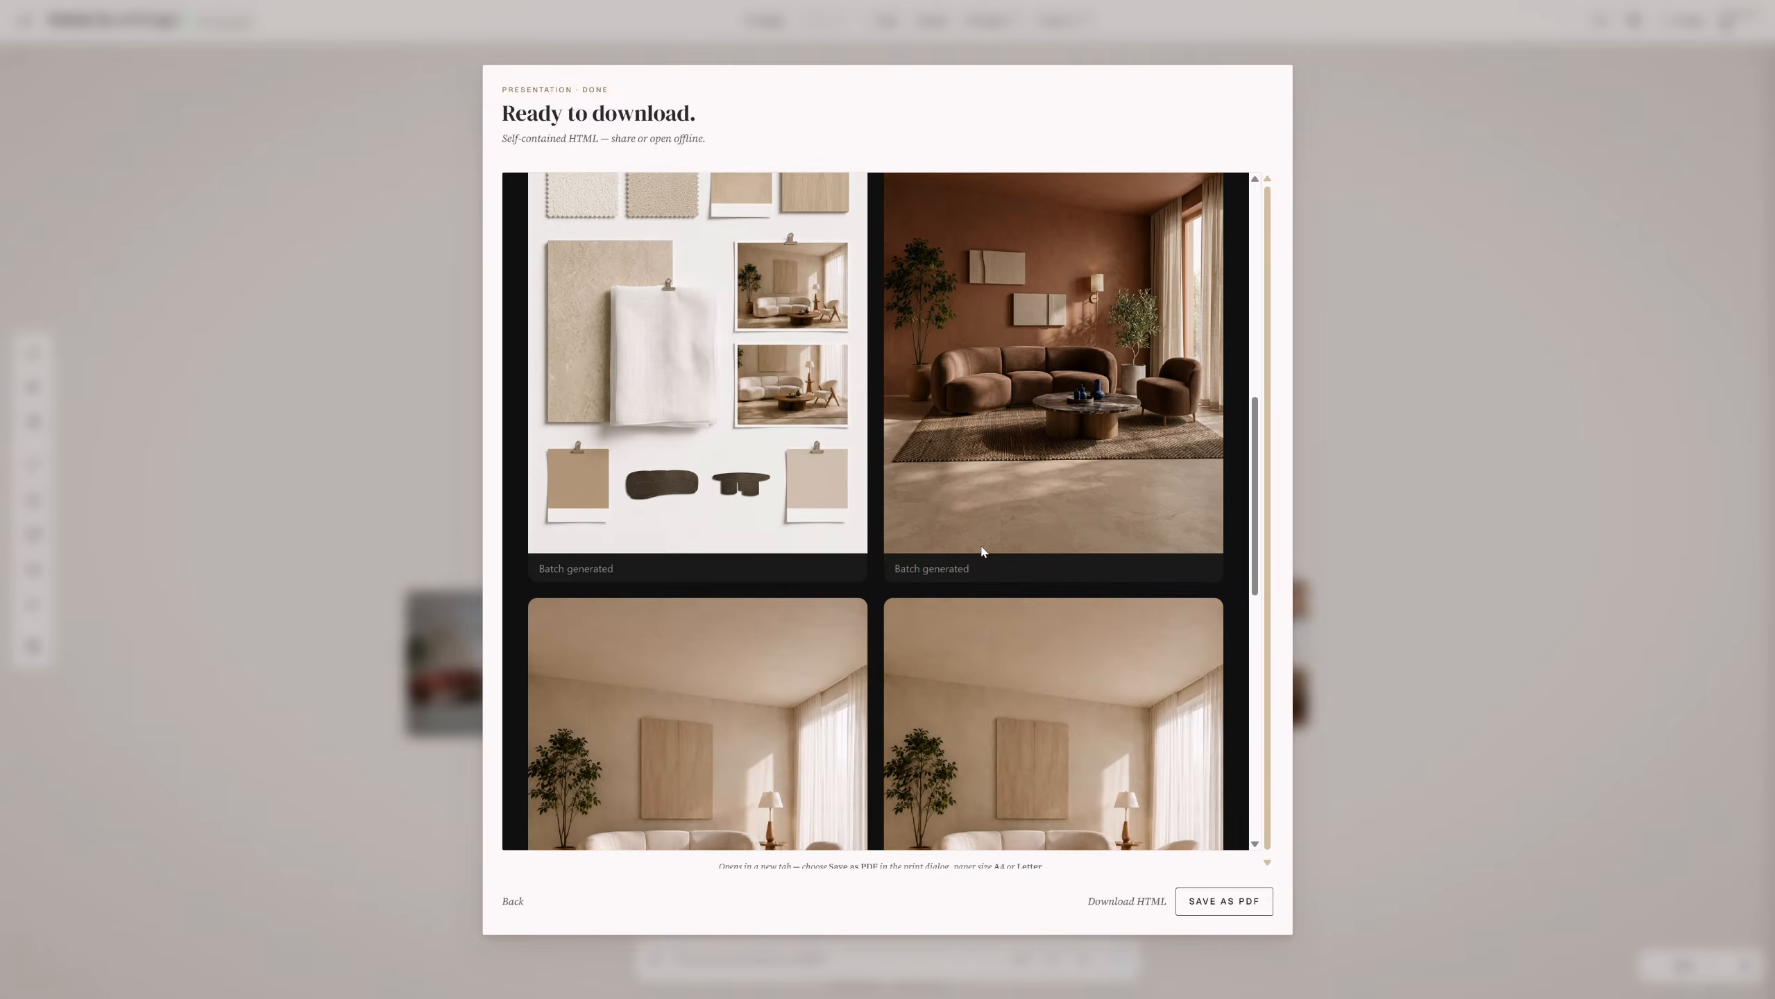
pyautogui.scroll(-11, 982, 553)
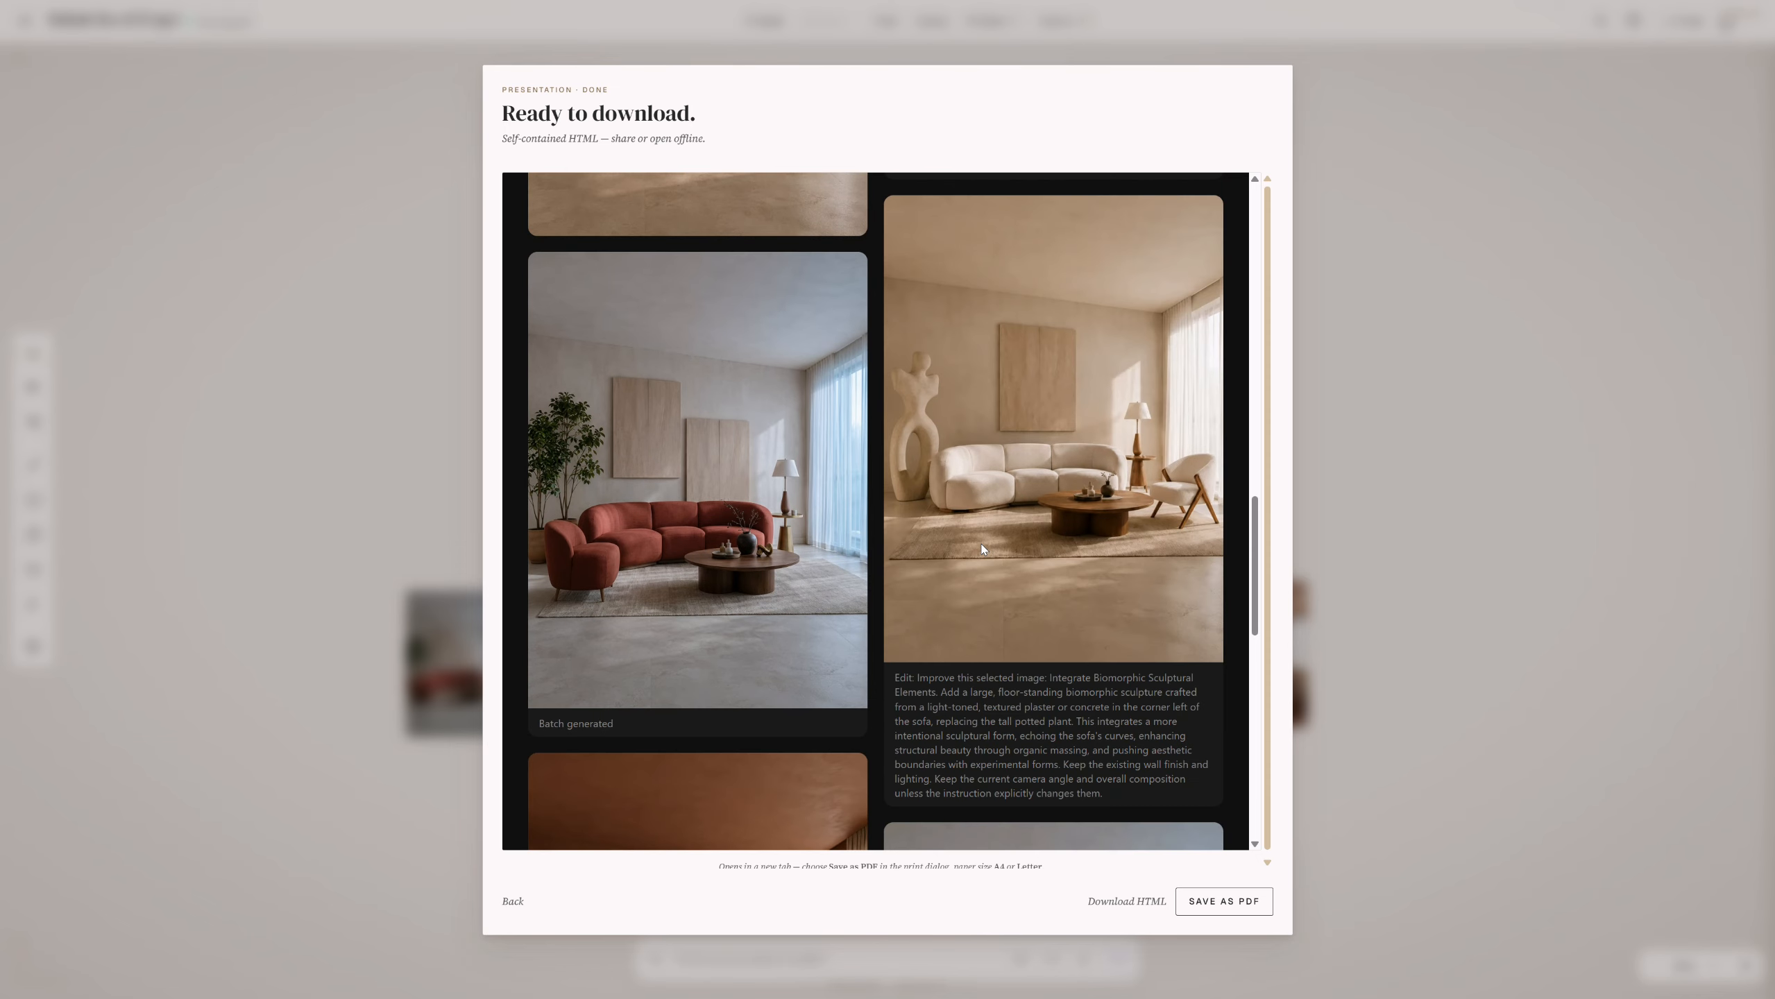
pyautogui.scroll(-13, 984, 545)
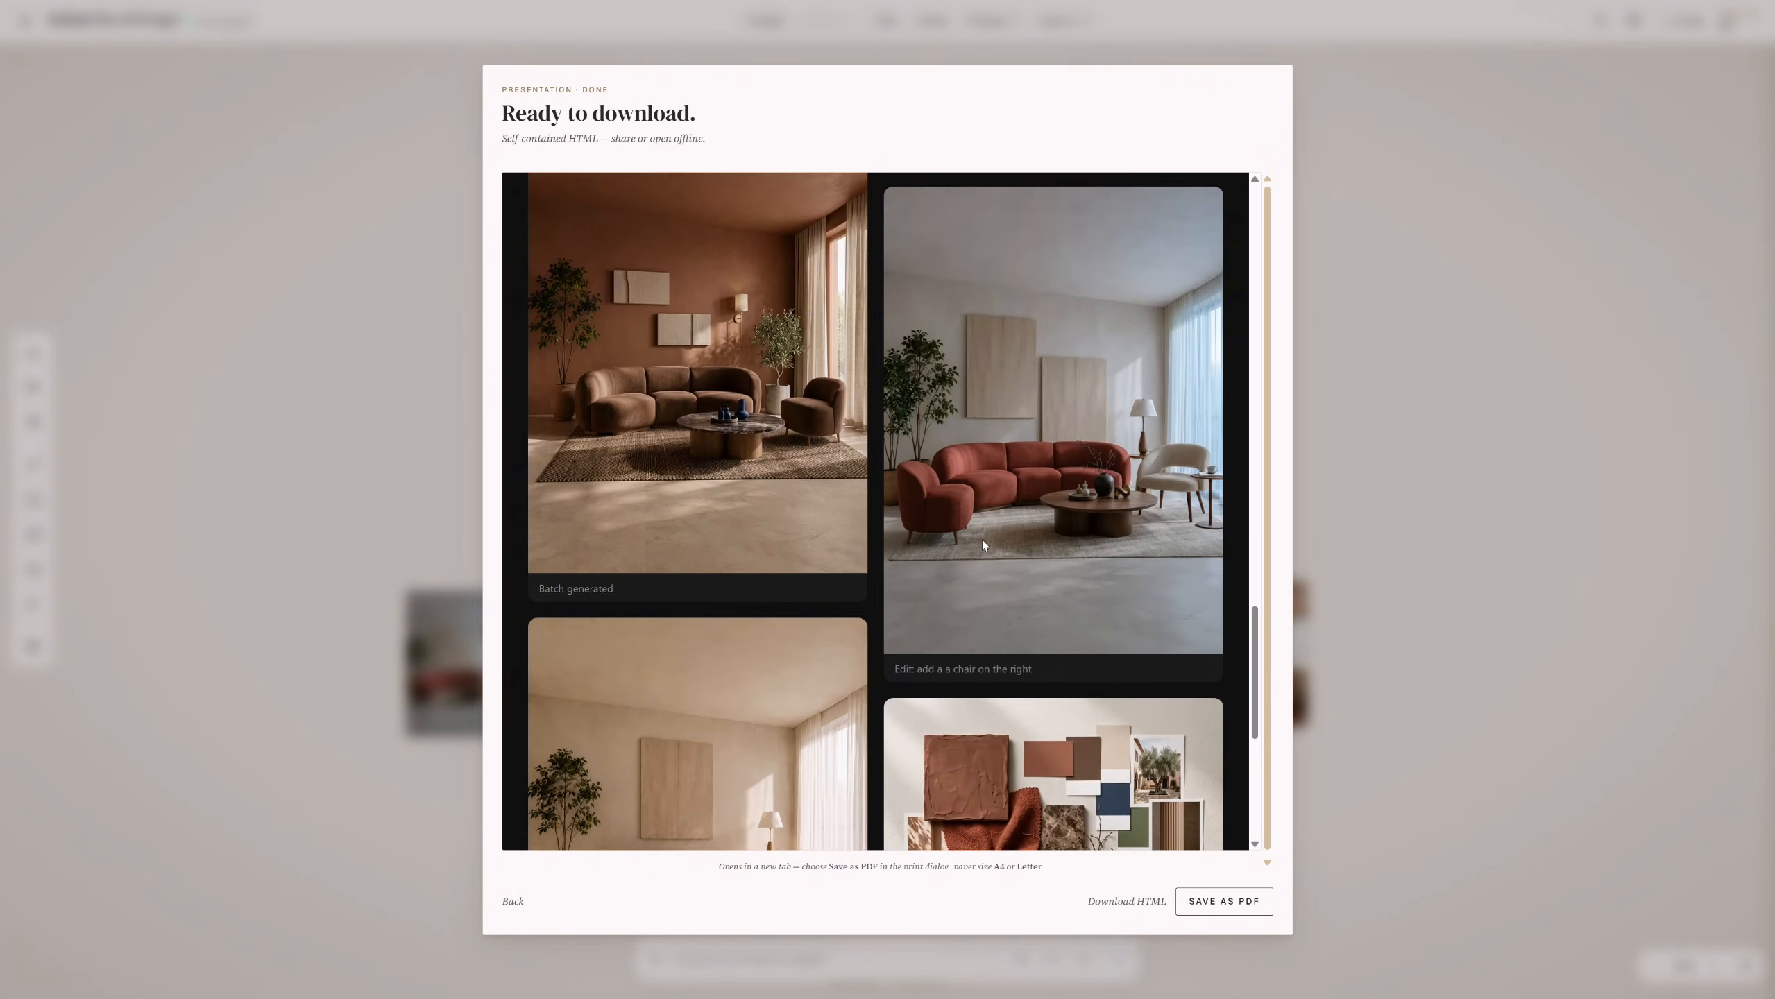
pyautogui.scroll(-2, 984, 545)
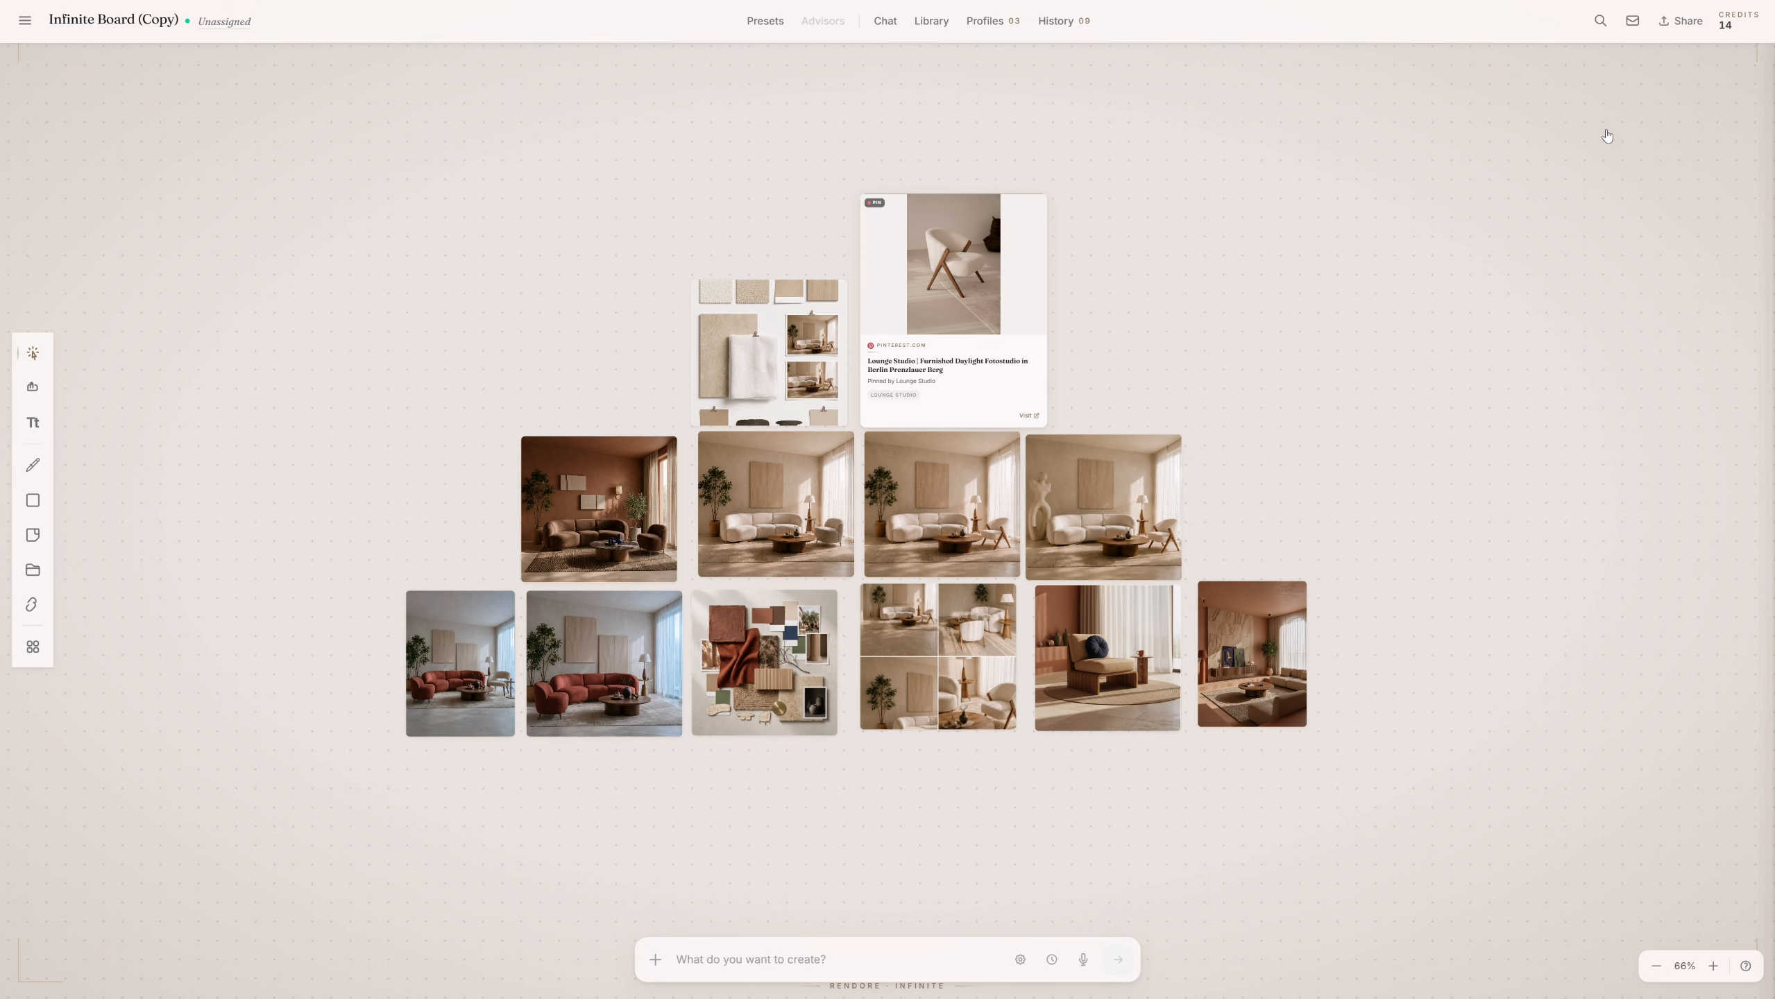
# Look over the Client Review link's comment and expiry options in the board's review sharing, and return to the board.
pyautogui.click(1678, 28)
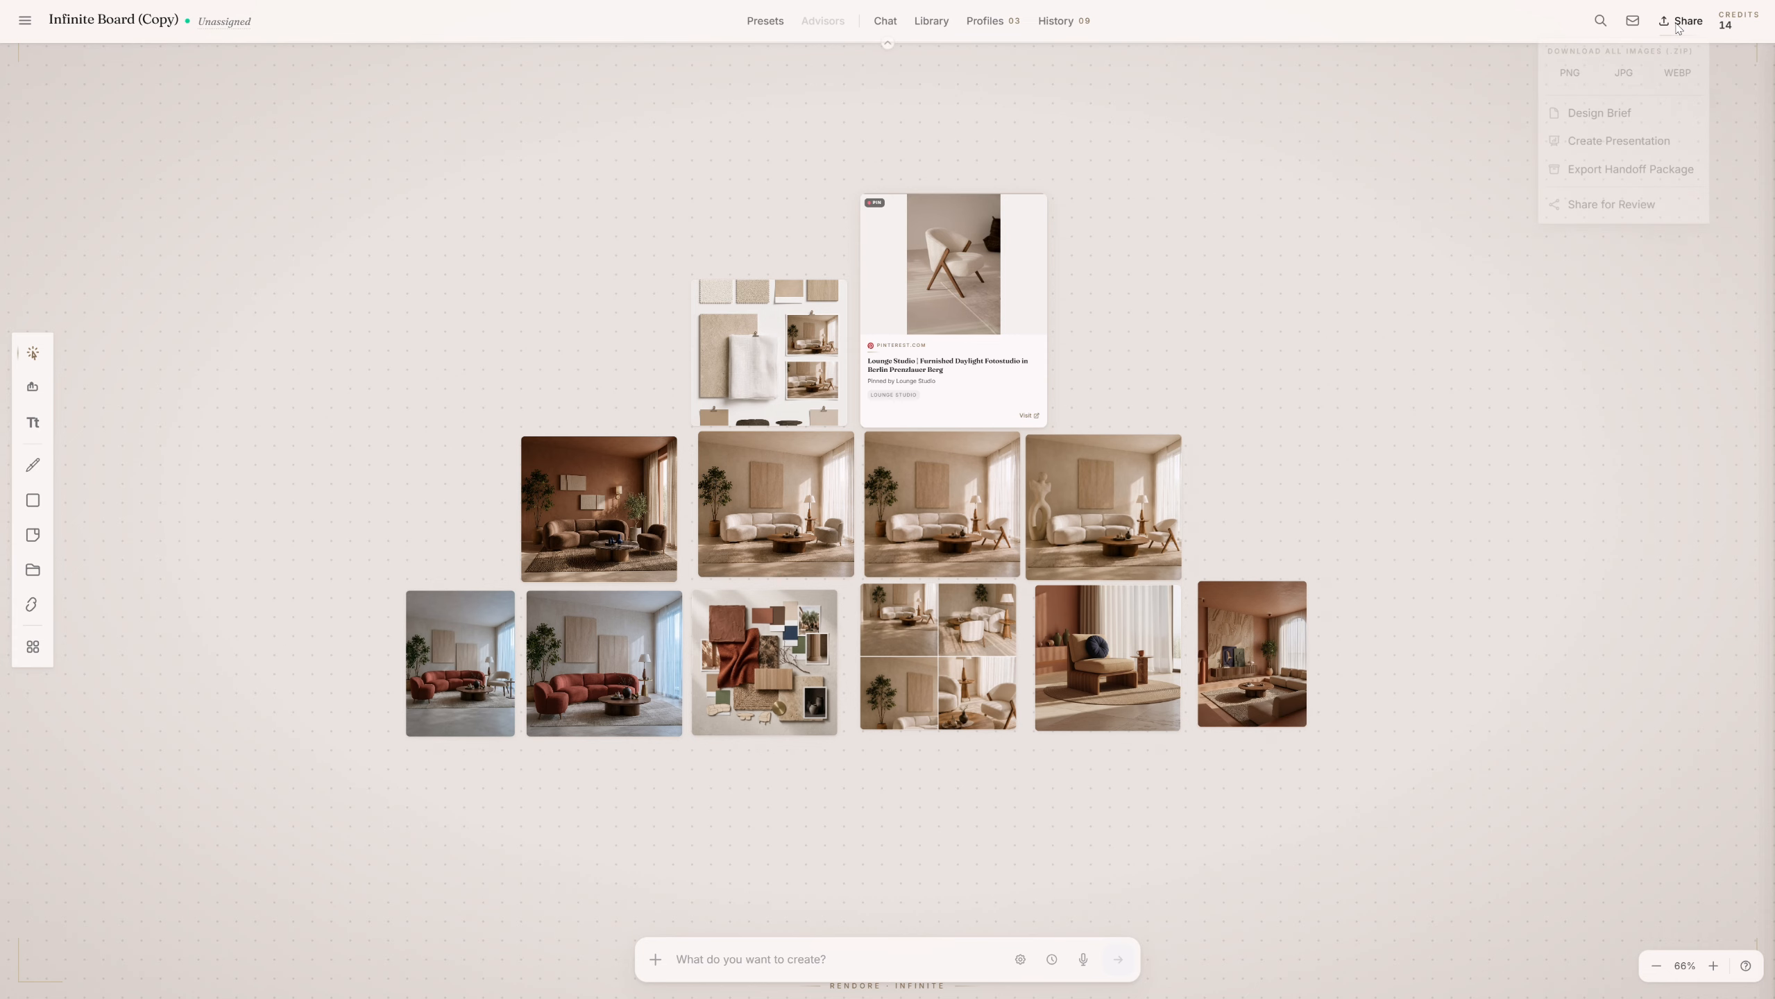
pyautogui.click(1582, 210)
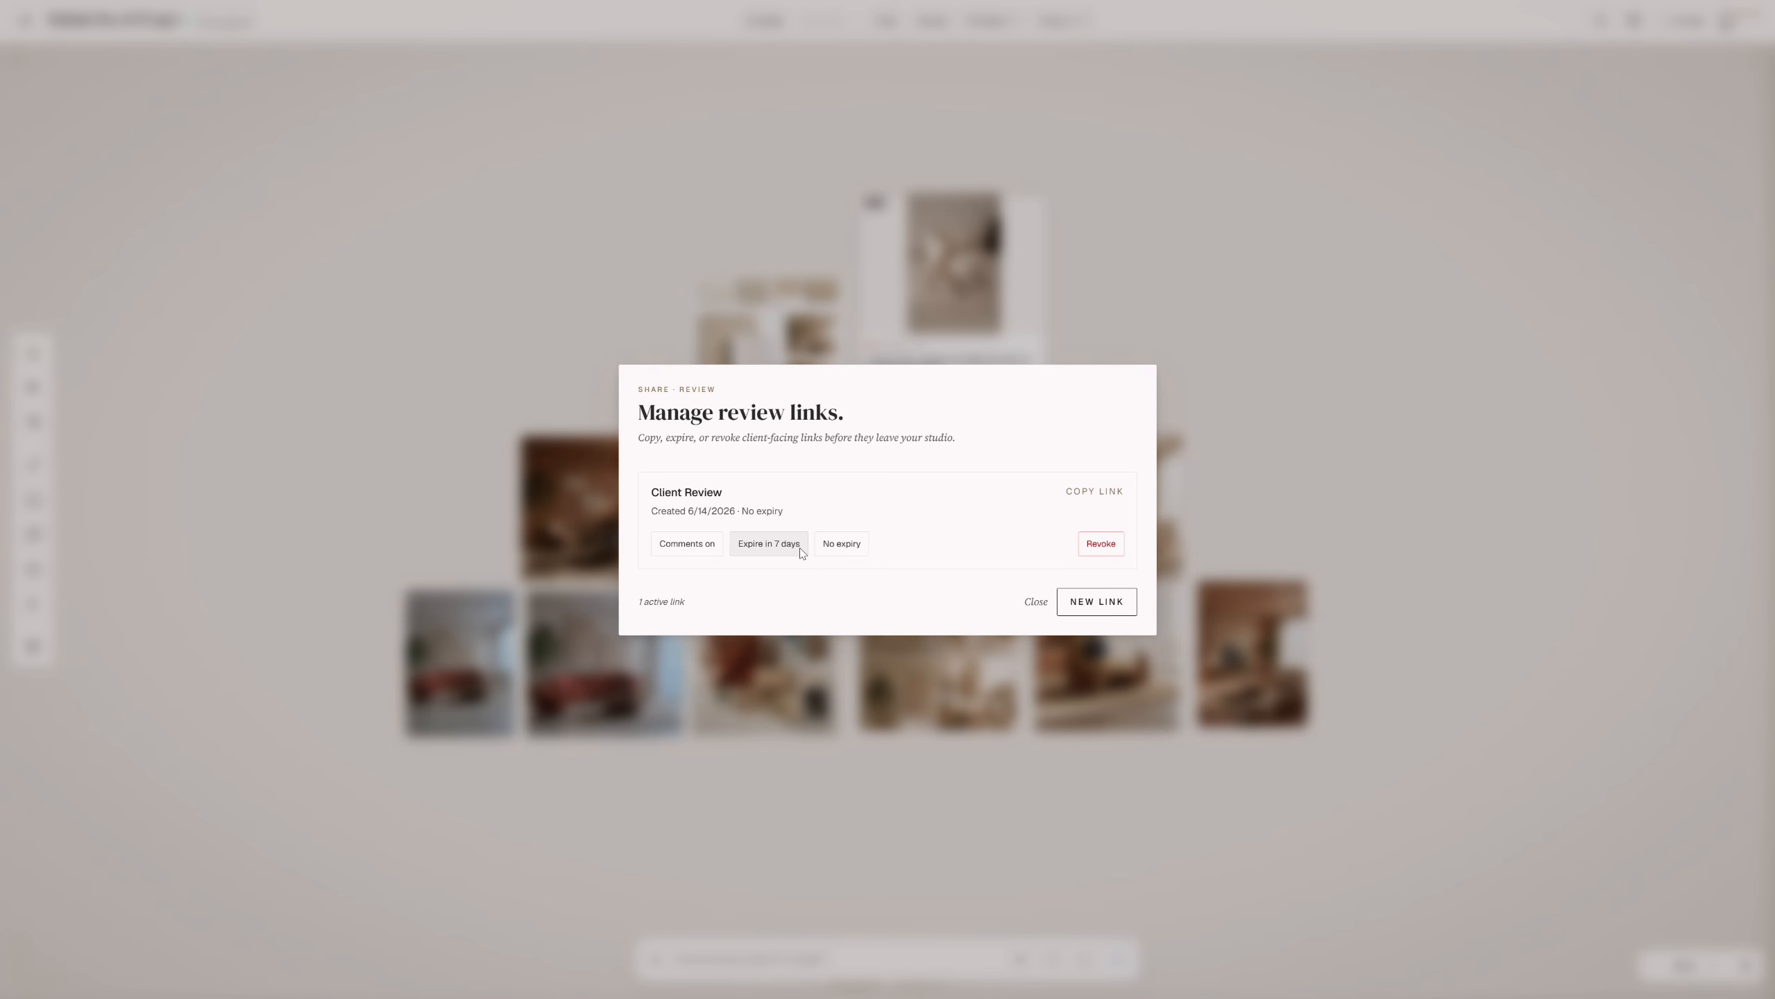
pyautogui.click(1036, 602)
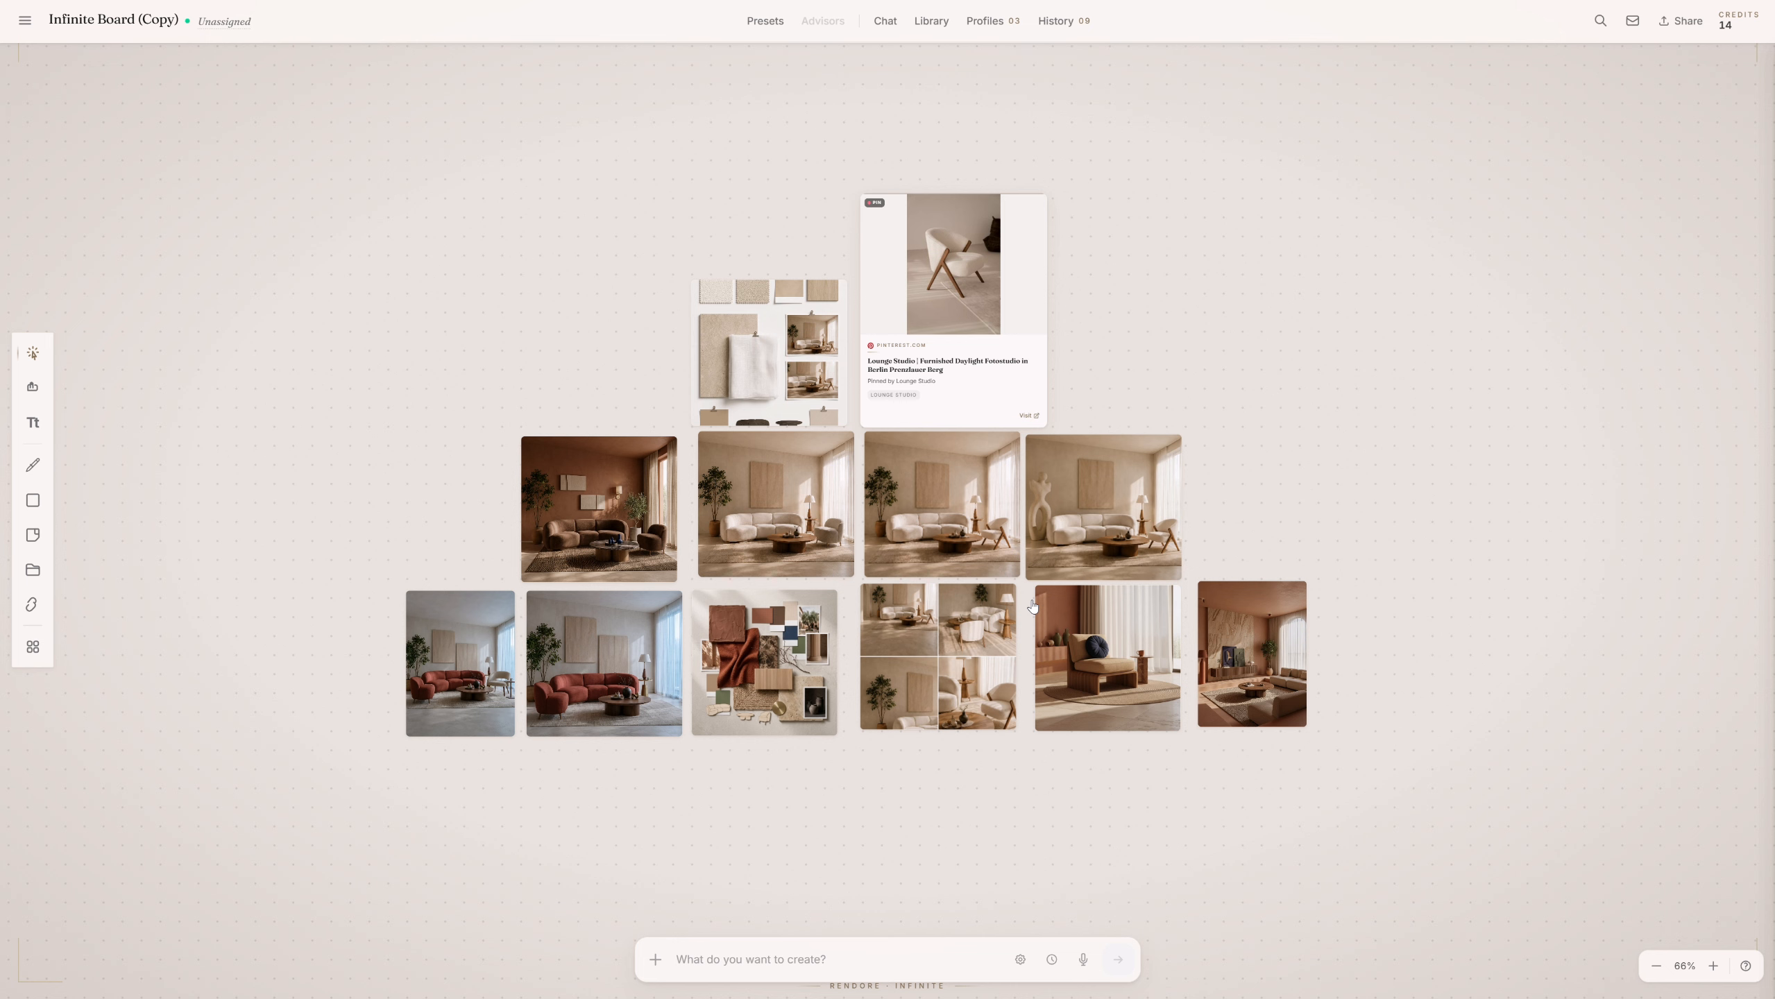